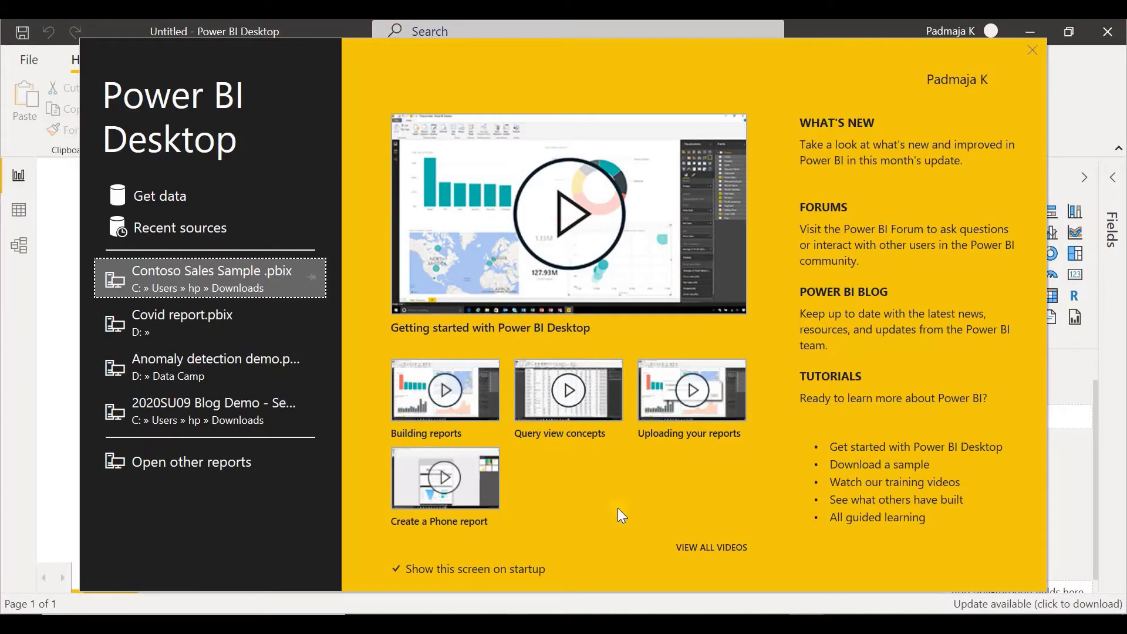
Step: Start a new data connection using the Web connector, found by searching the data sources for "web"
left_click(162, 199)
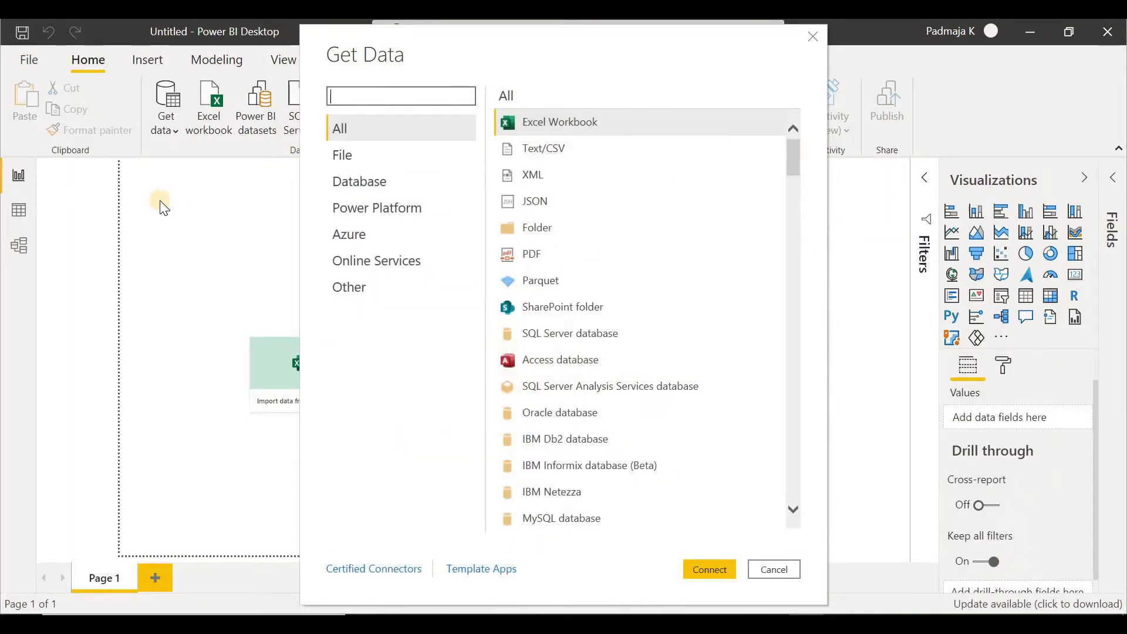
left_click(346, 95)
type("web")
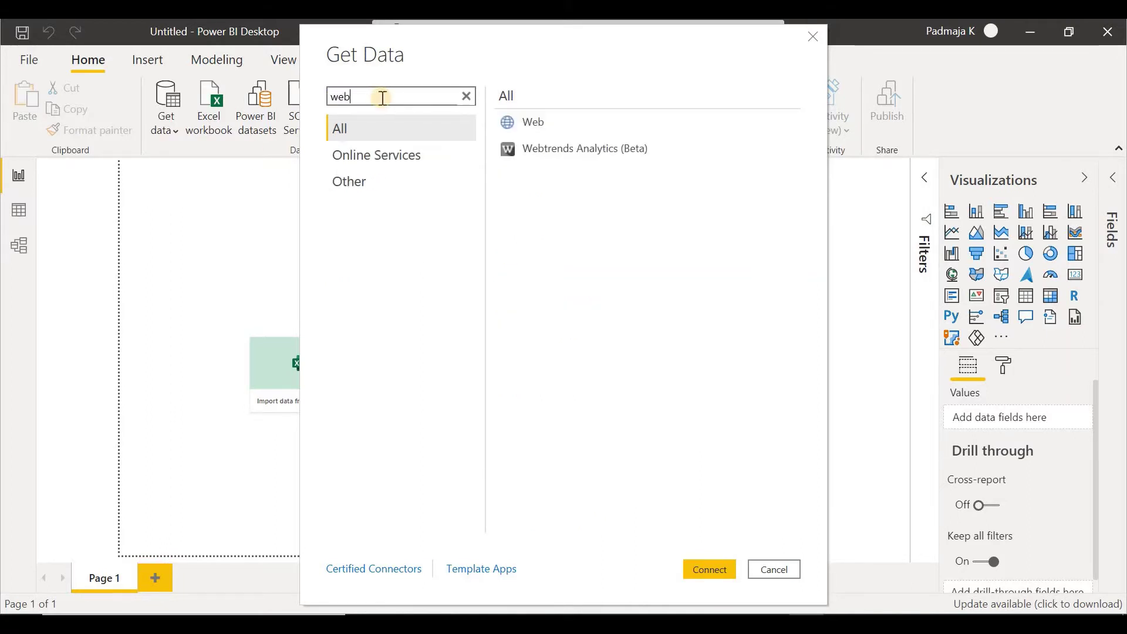
left_click(538, 121)
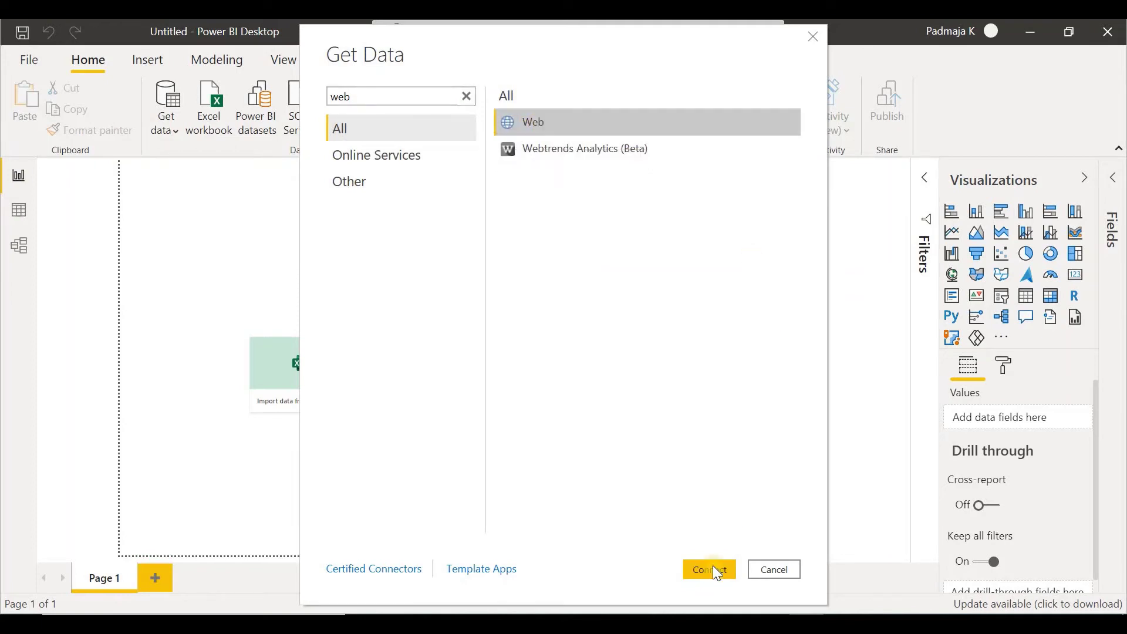
left_click(707, 571)
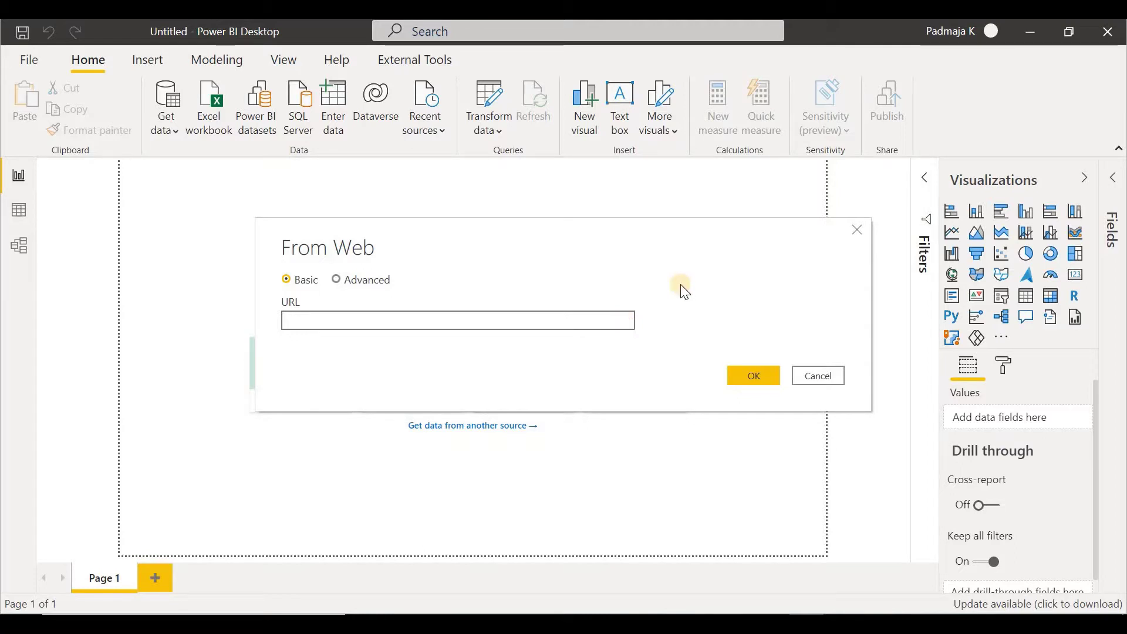
Step: Switch to Yahoo Finance in the browser, search for infosys and open the historical data of INFY.NS
key("alt+Tab")
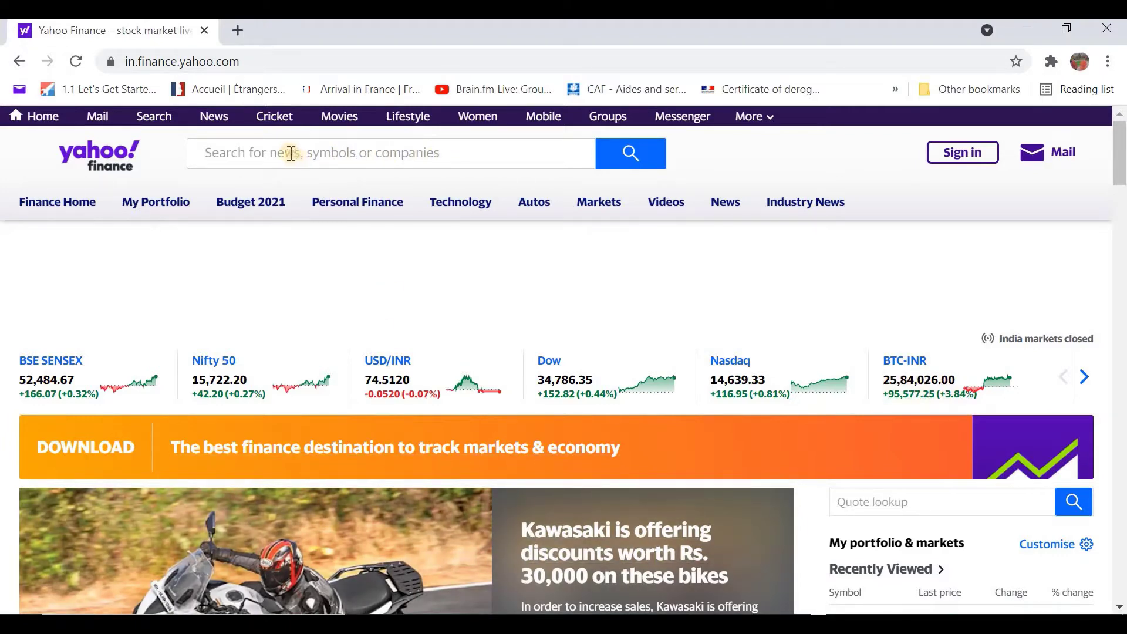
left_click(292, 153)
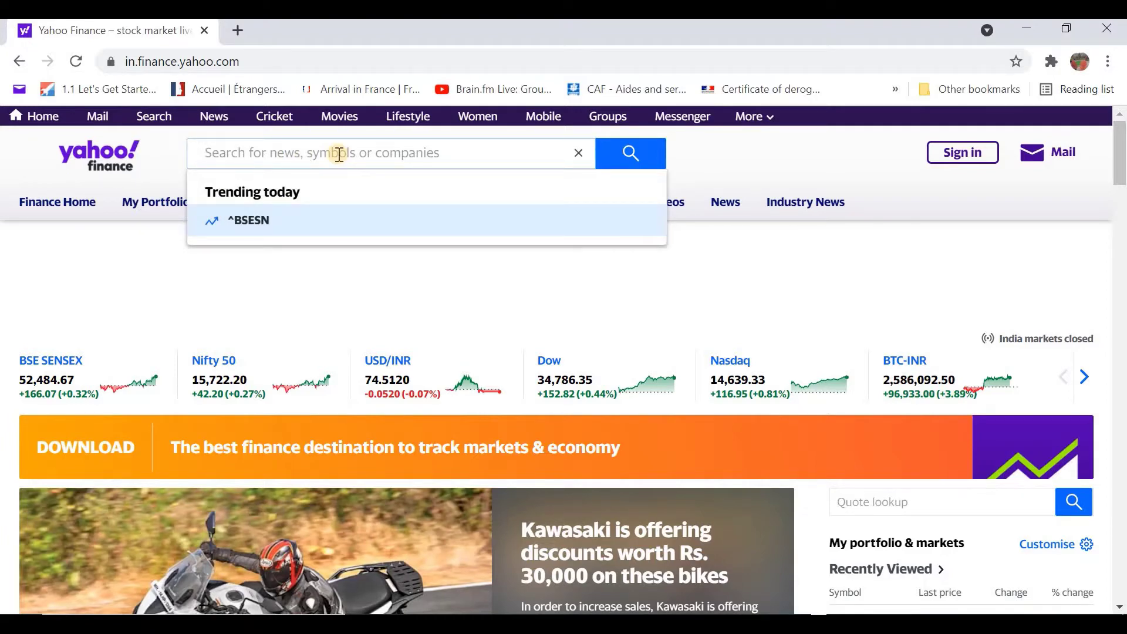
type("infosys")
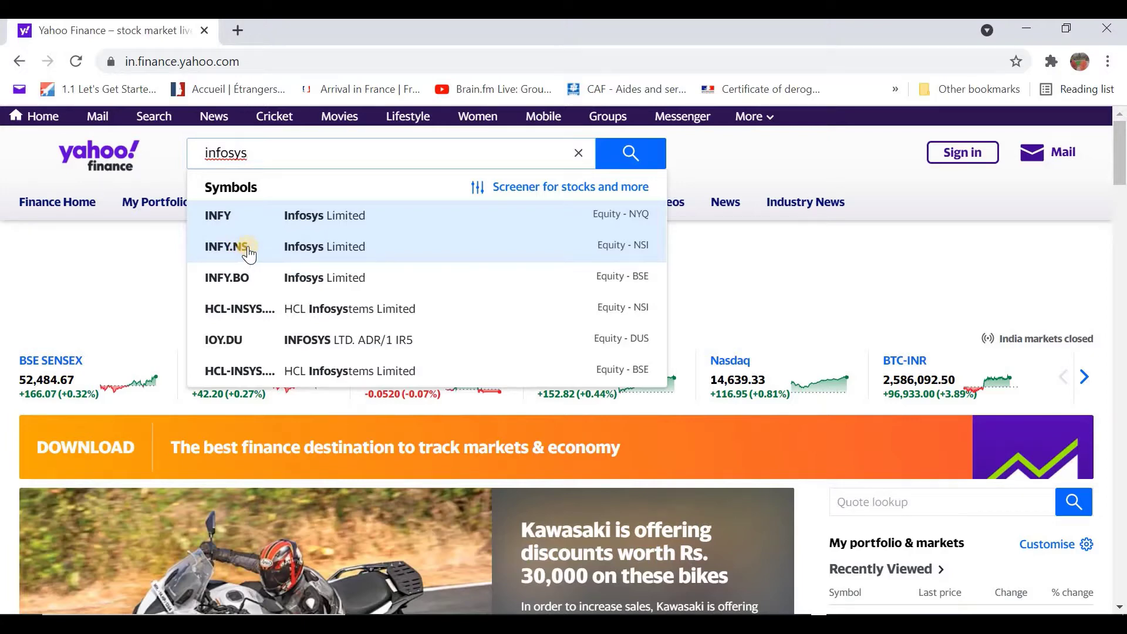
left_click(330, 249)
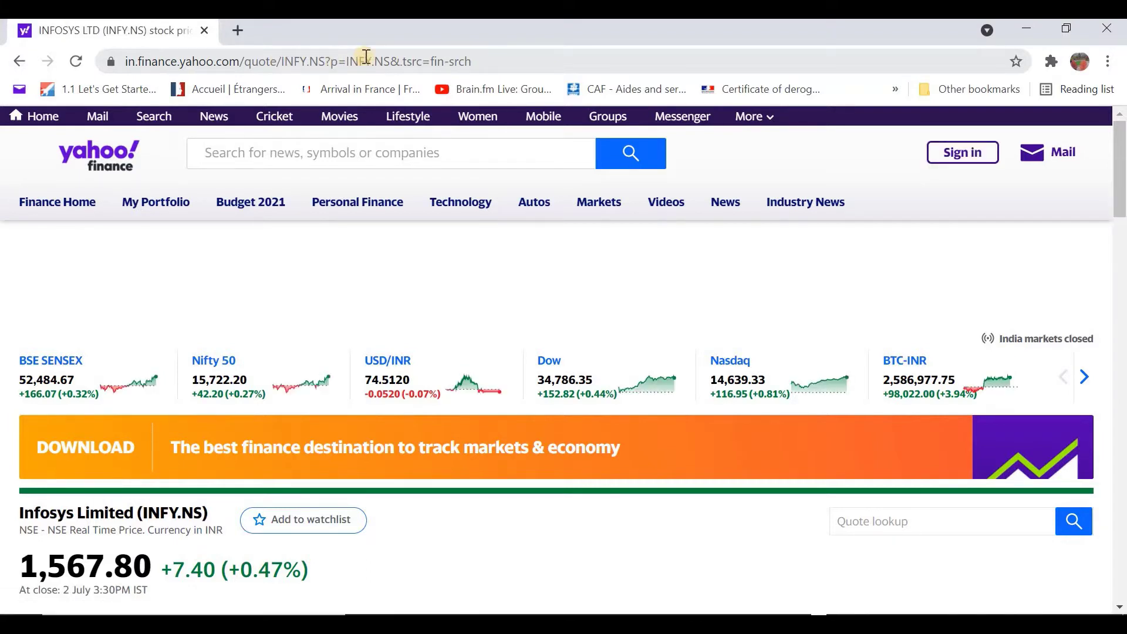
scroll(831, 476, "down", 4)
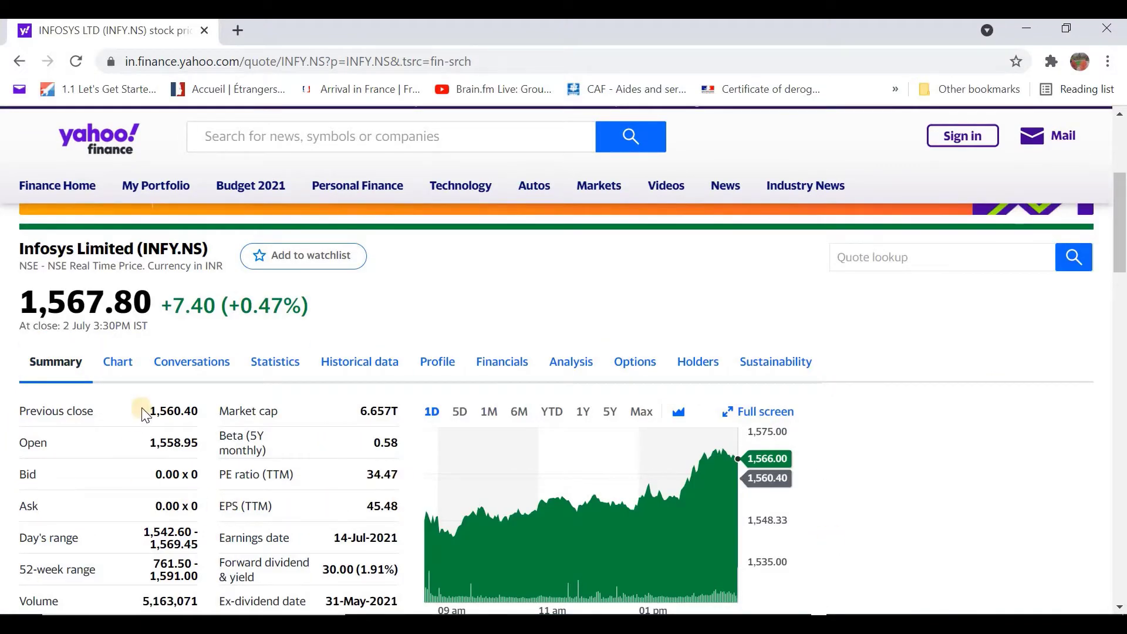
left_click(361, 363)
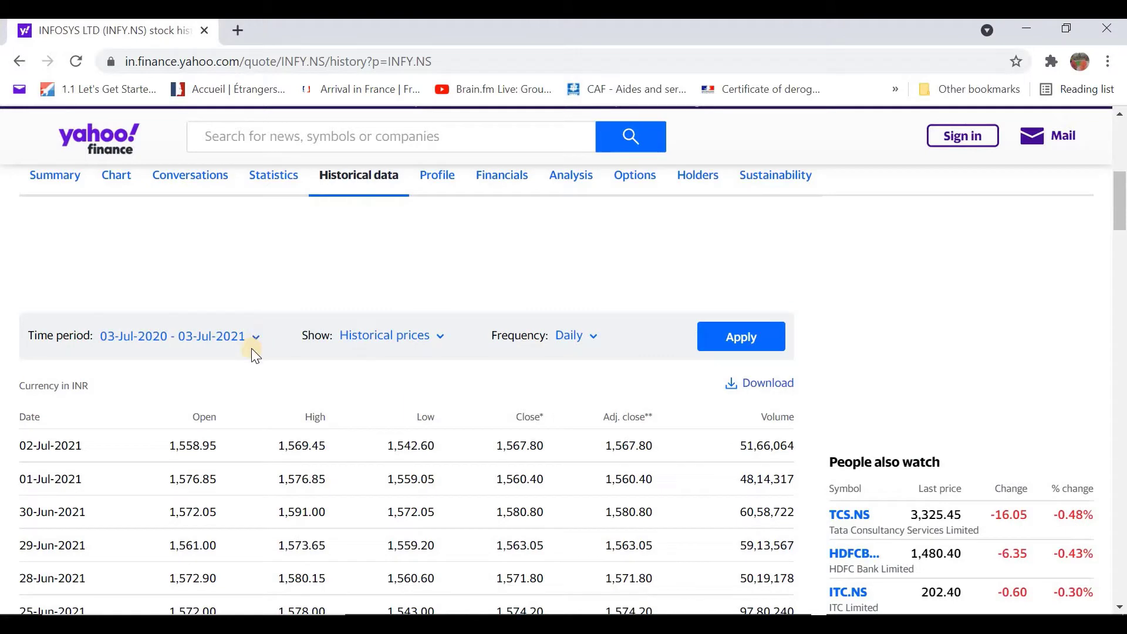
Step: Set the time period of the Infosys historical prices to Max
left_click(256, 347)
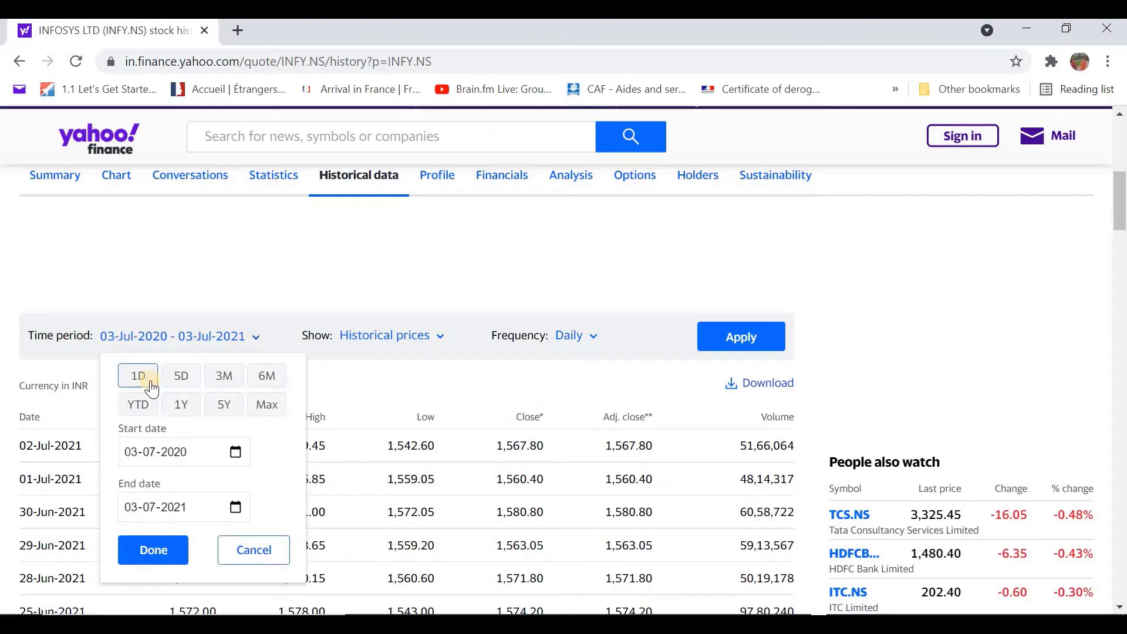
left_click(183, 408)
left_click(232, 414)
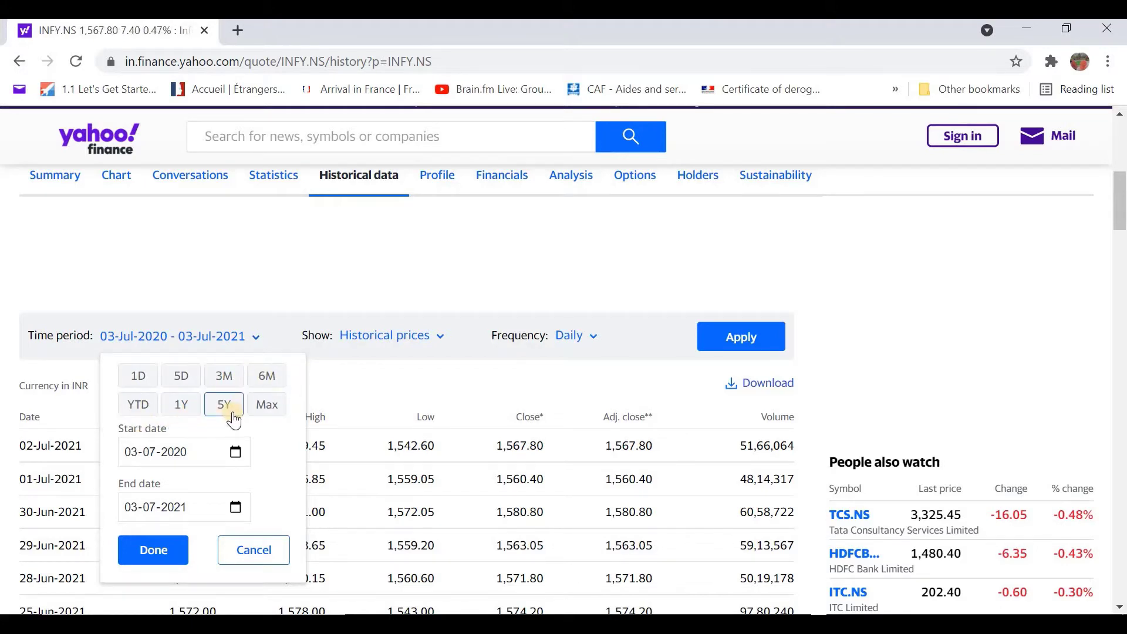
left_click(277, 401)
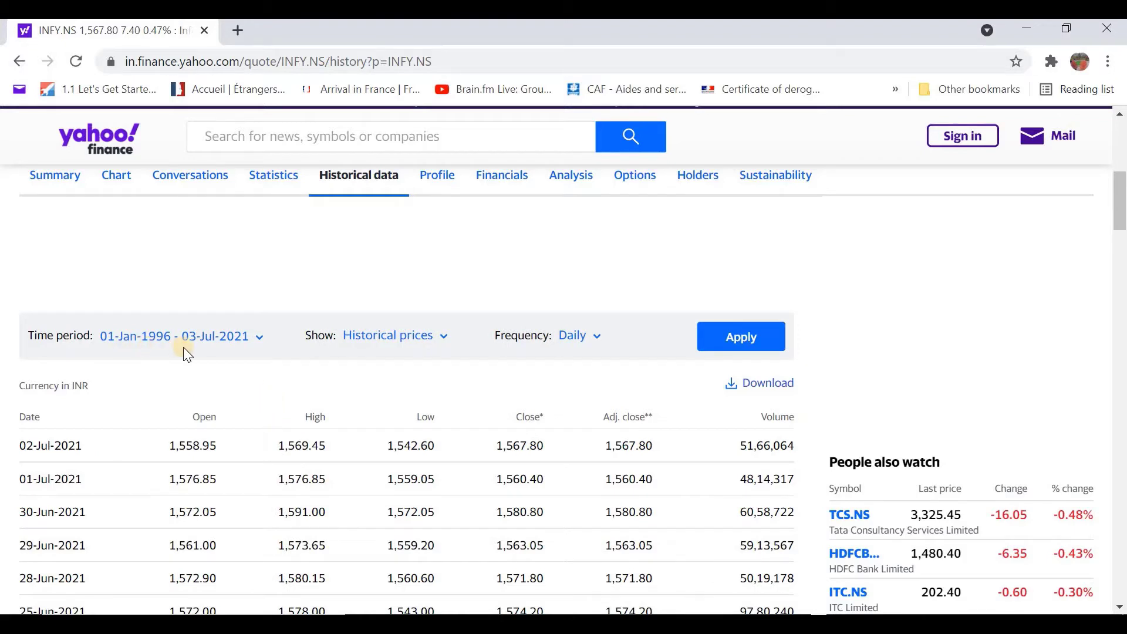
Step: Set the start date of the historical prices to 03-07-2019 and apply the time period
left_click(260, 340)
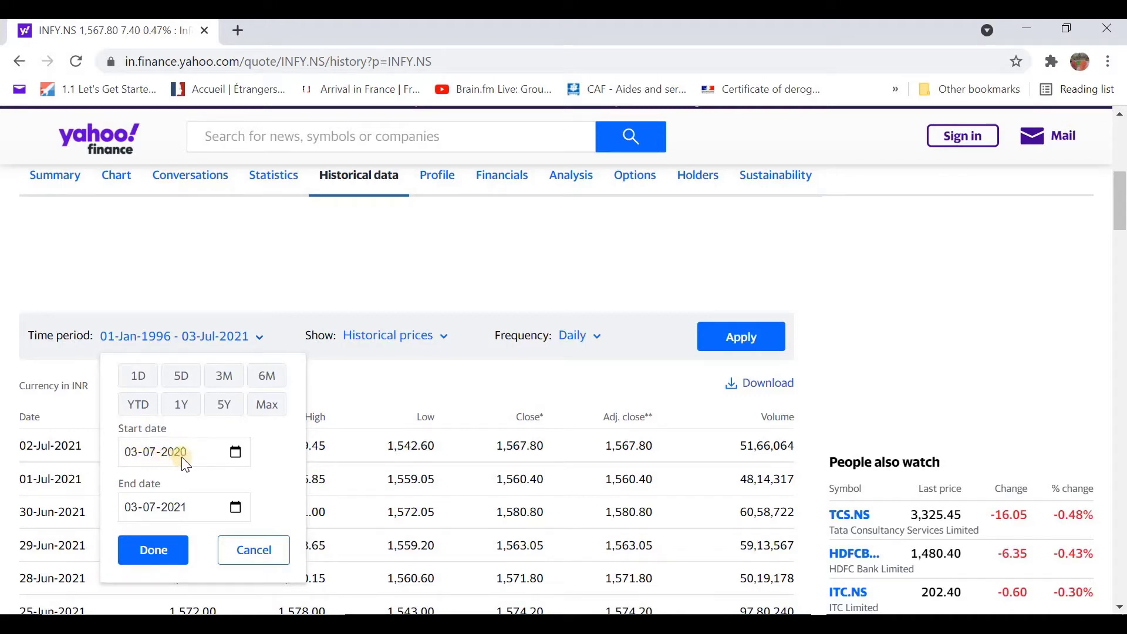
left_click(178, 452)
type("2019")
left_click(153, 551)
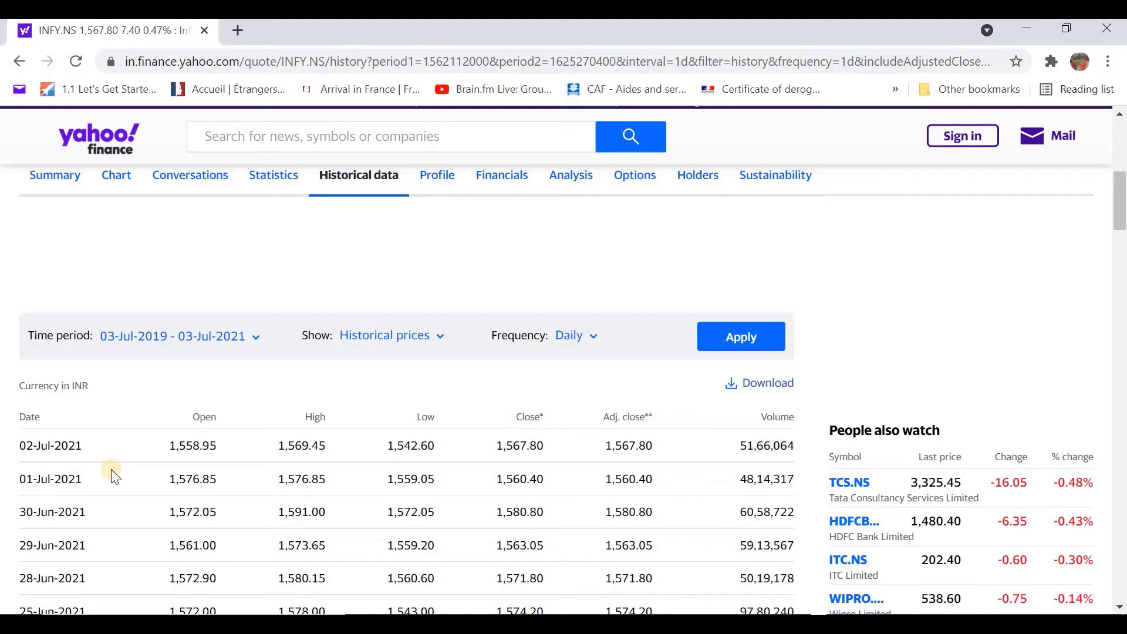
left_click(736, 337)
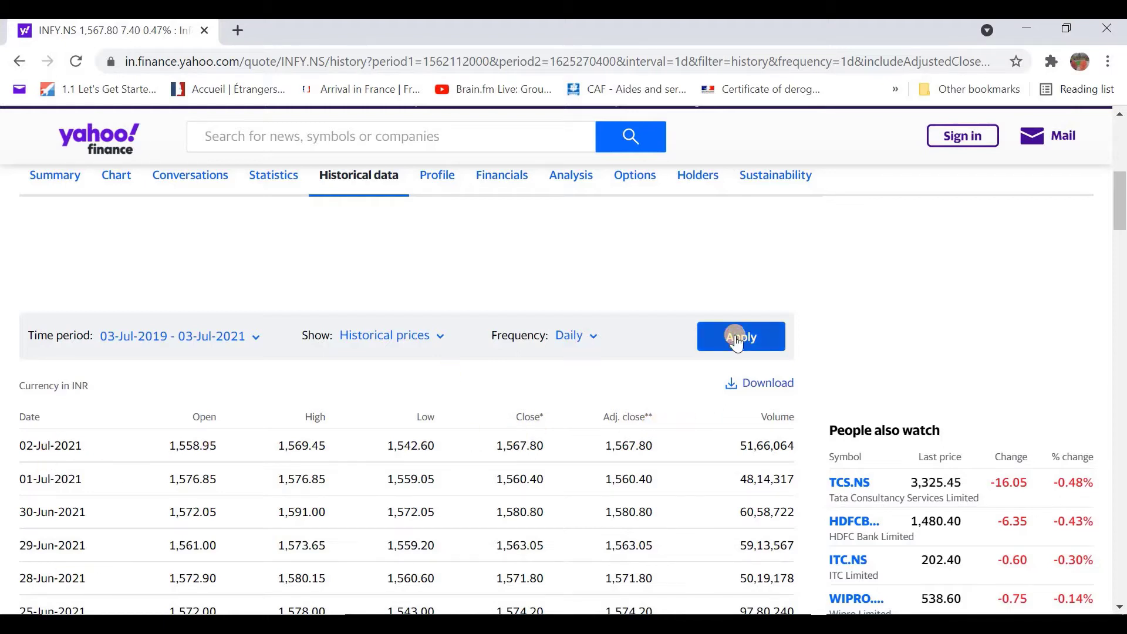
Step: Copy the link address of the historical data download and paste it as the From Web URL in Power BI Desktop
right_click(766, 388)
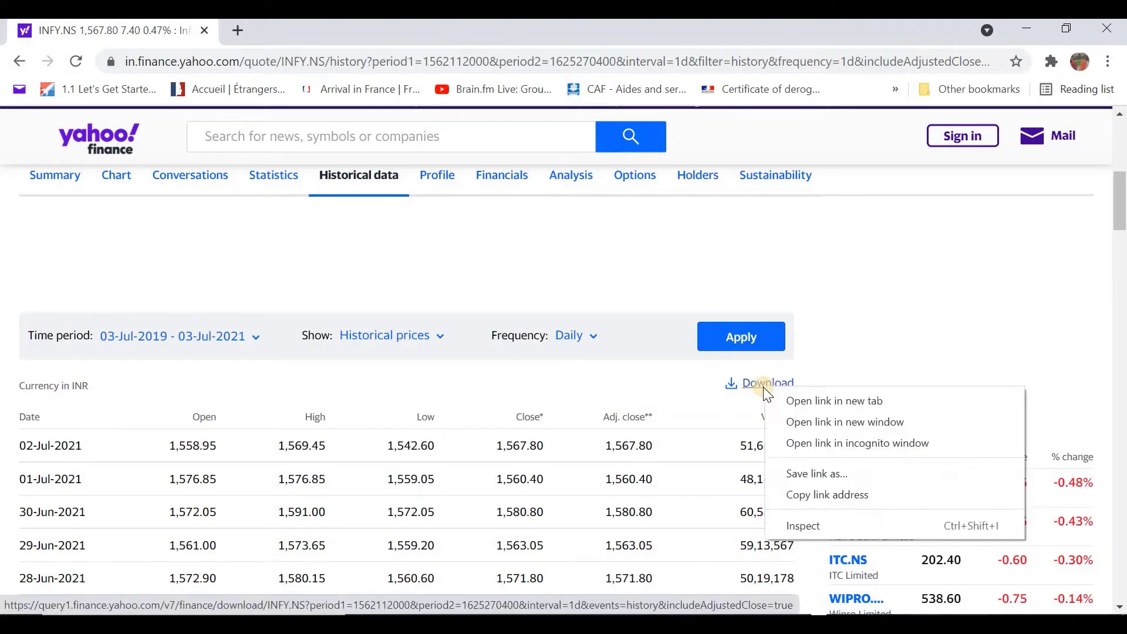
left_click(816, 504)
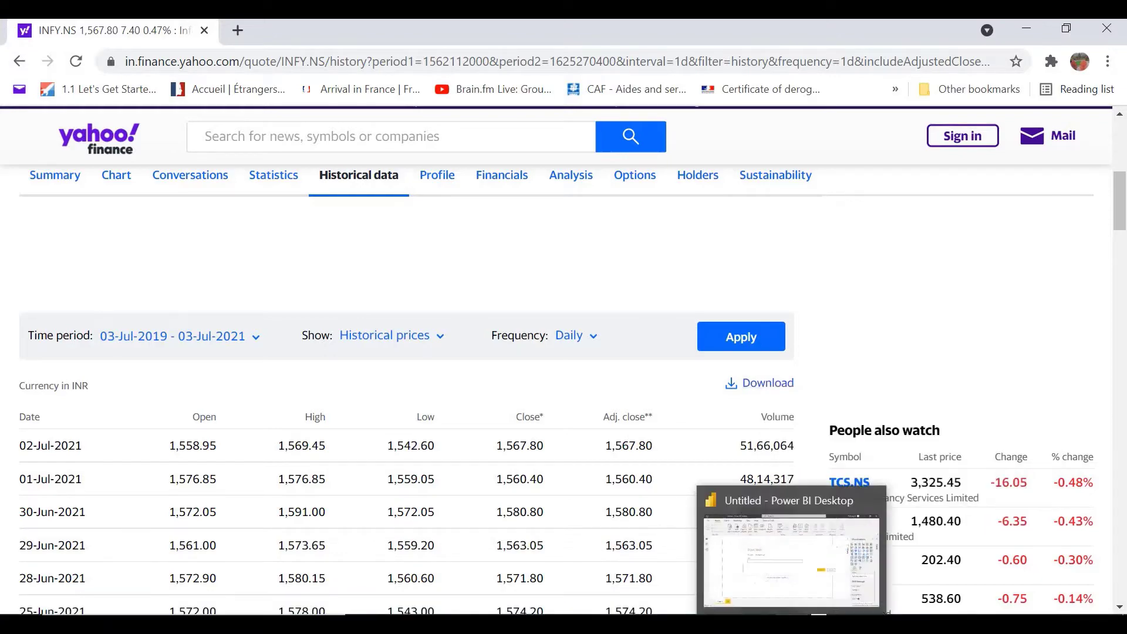
left_click(787, 545)
left_click(305, 319)
right_click(305, 318)
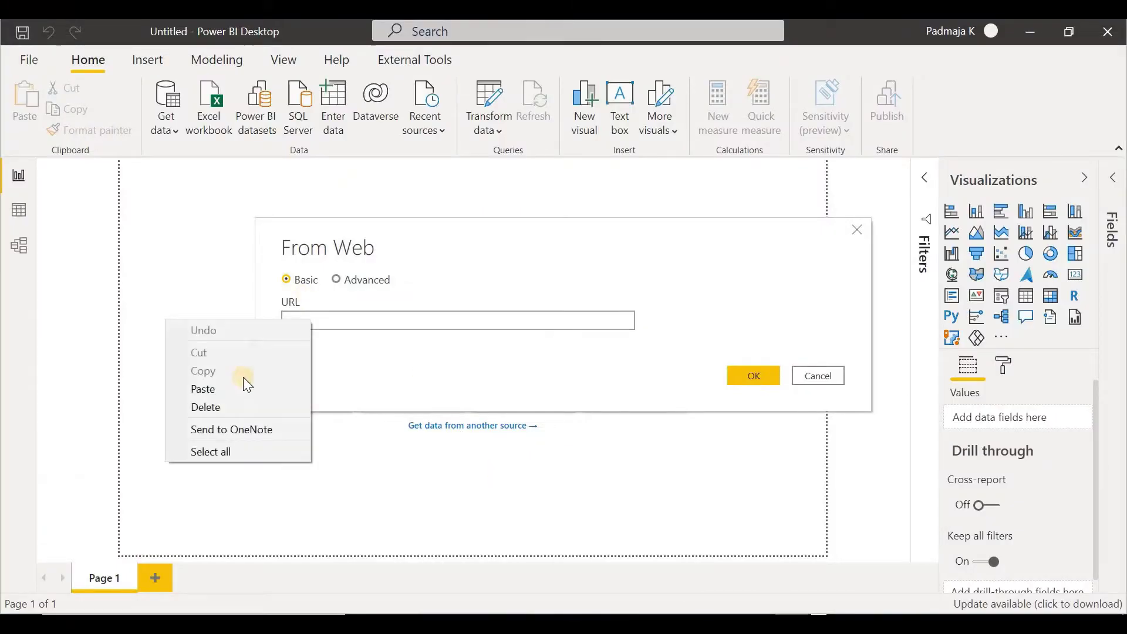
left_click(236, 393)
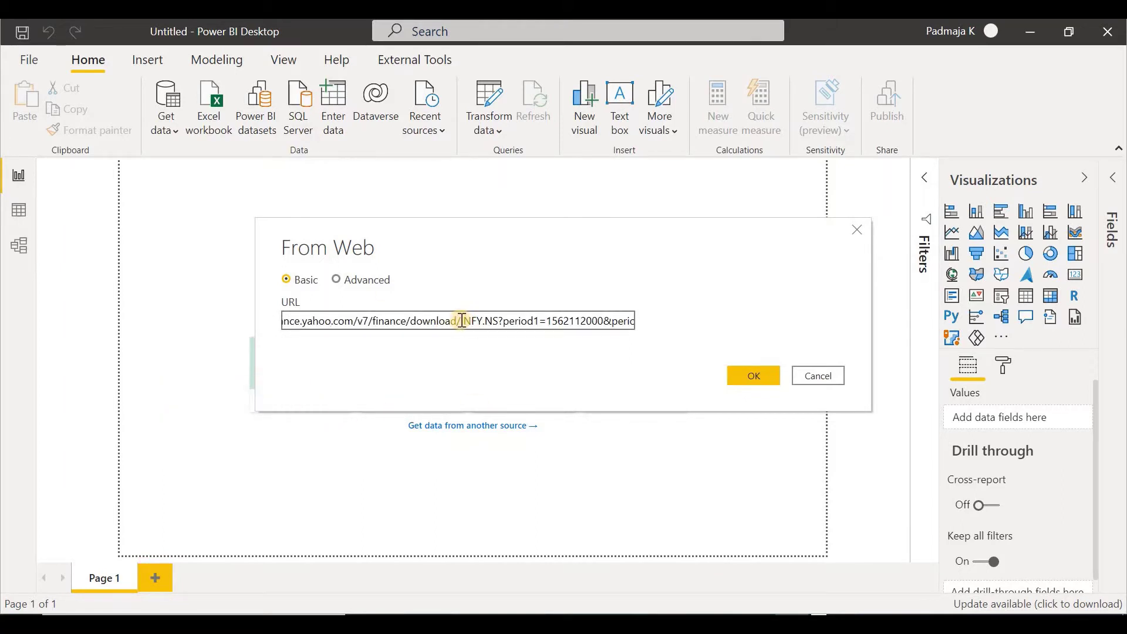
Step: Connect to the pasted INFY.NS download URL and open its data for transformation in Power Query Editor
left_click_drag(462, 321, 498, 321)
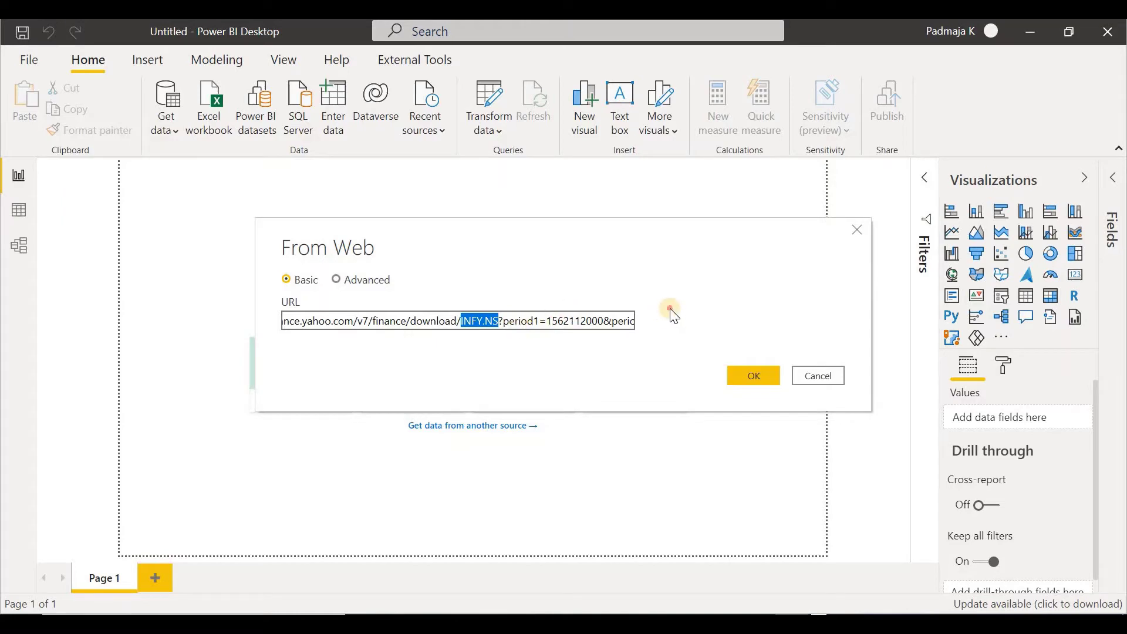
left_click(759, 380)
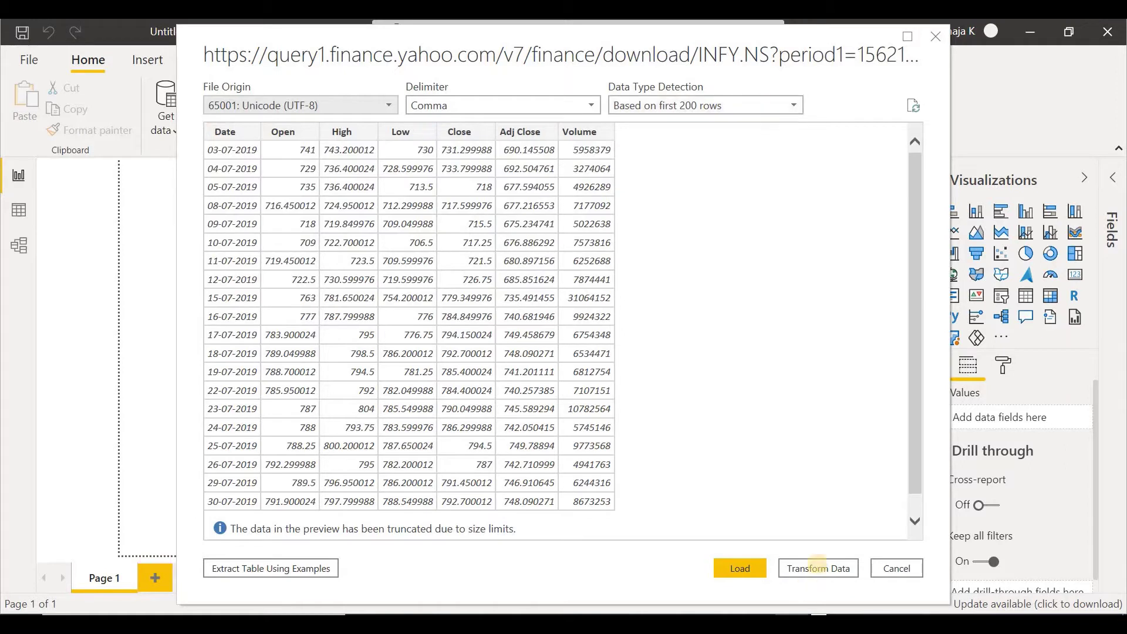
left_click(817, 569)
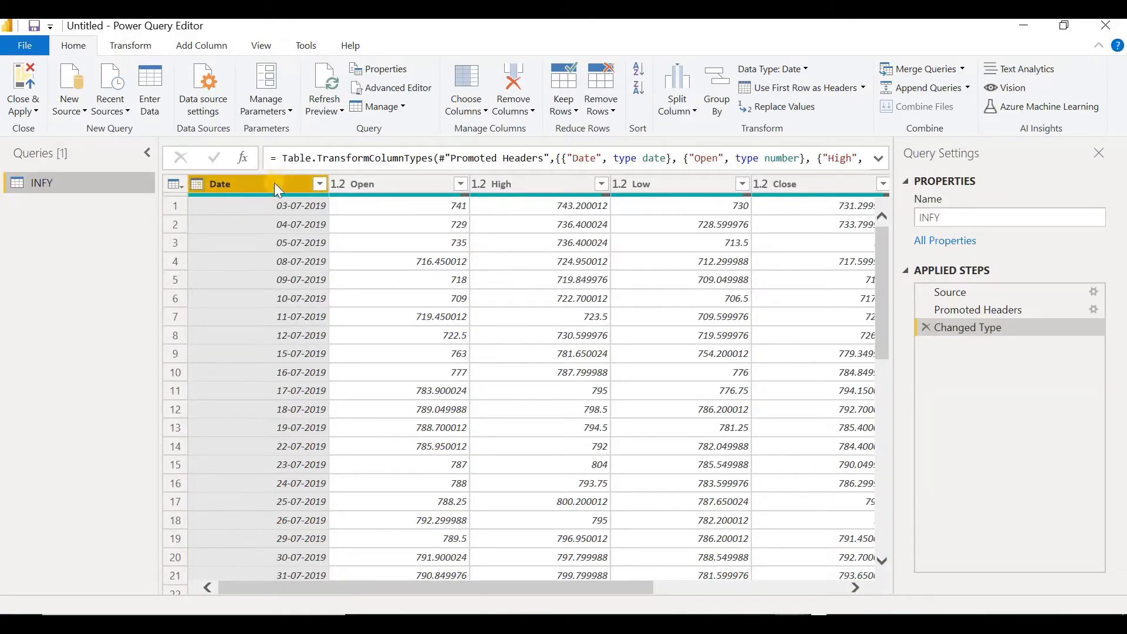
Step: Check the data types of the Date, Open and Volume columns, keeping Volume as Whole Number
left_click(196, 186)
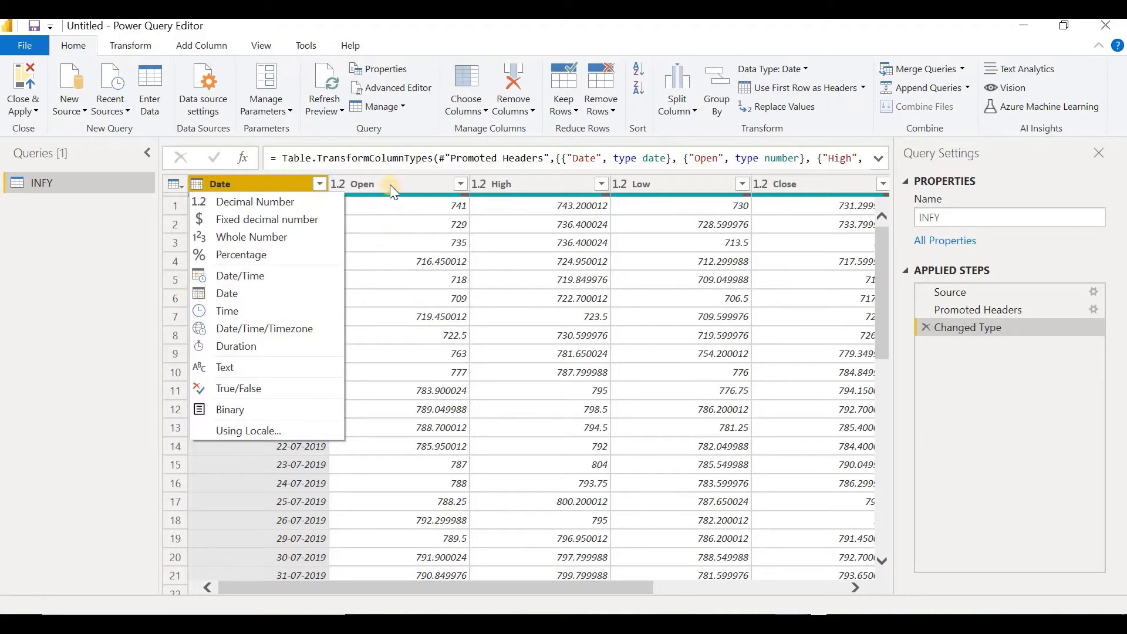
left_click(338, 184)
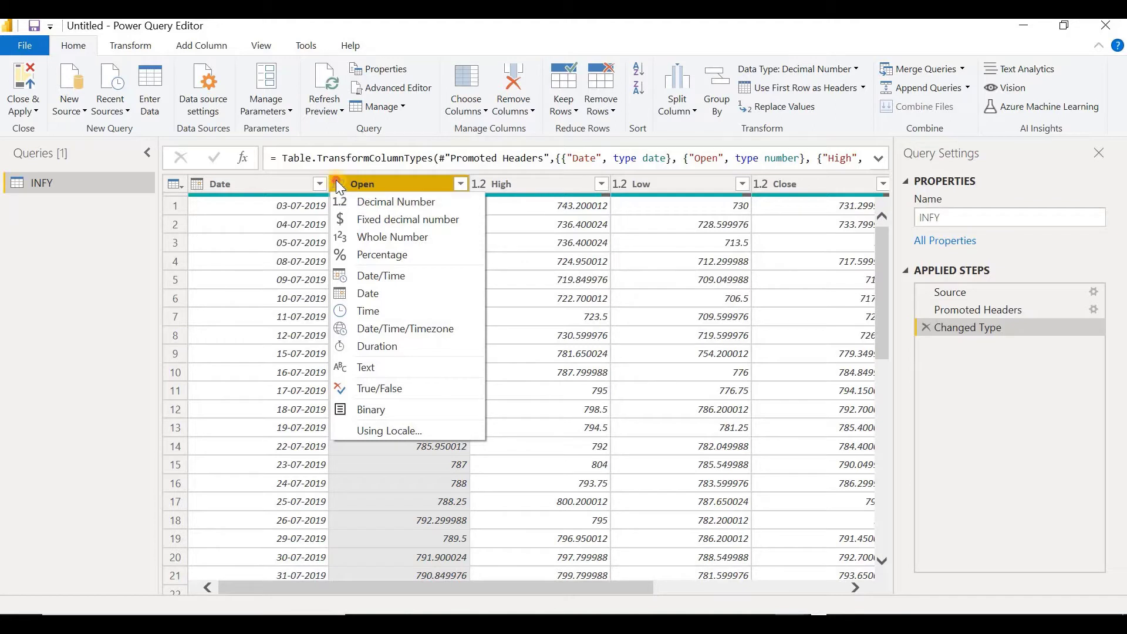
left_click(502, 159)
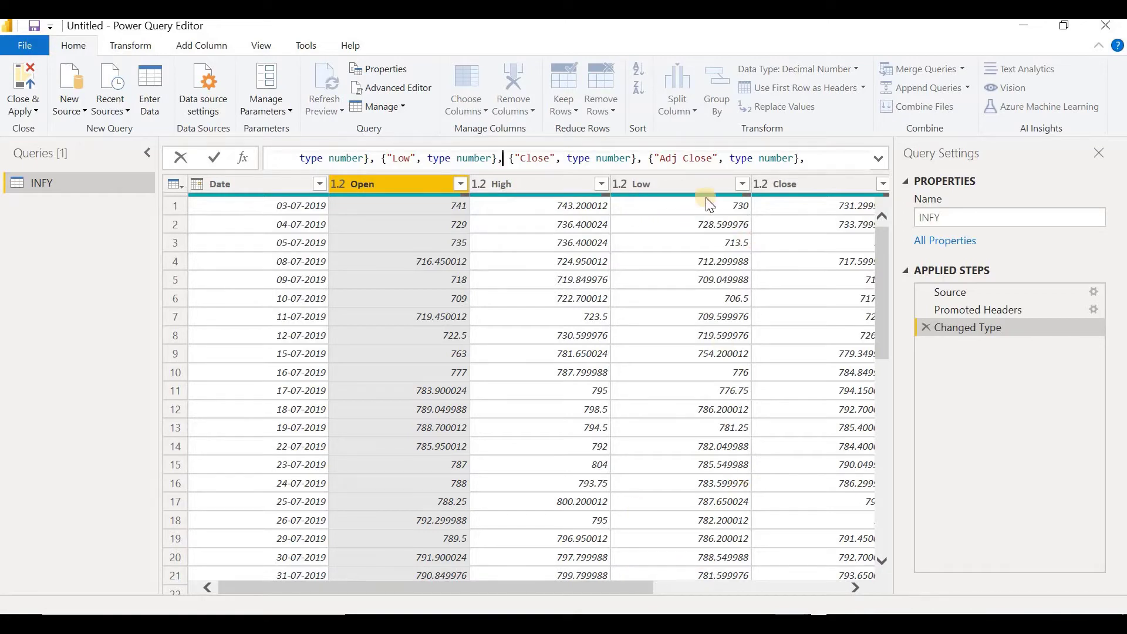
left_click_drag(615, 586, 907, 576)
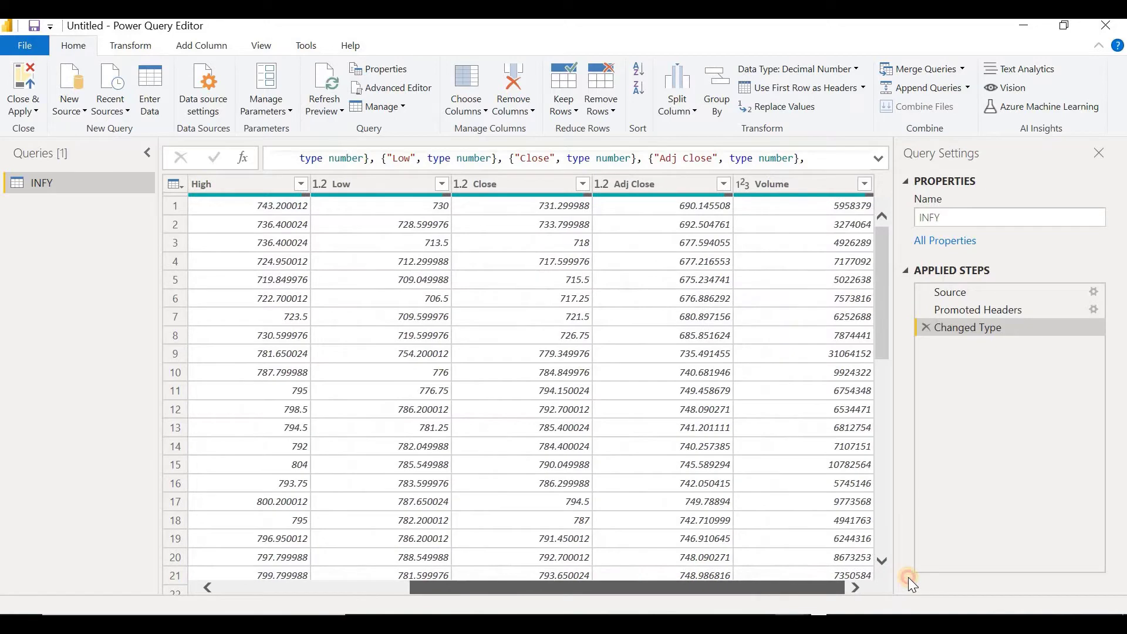
left_click(743, 186)
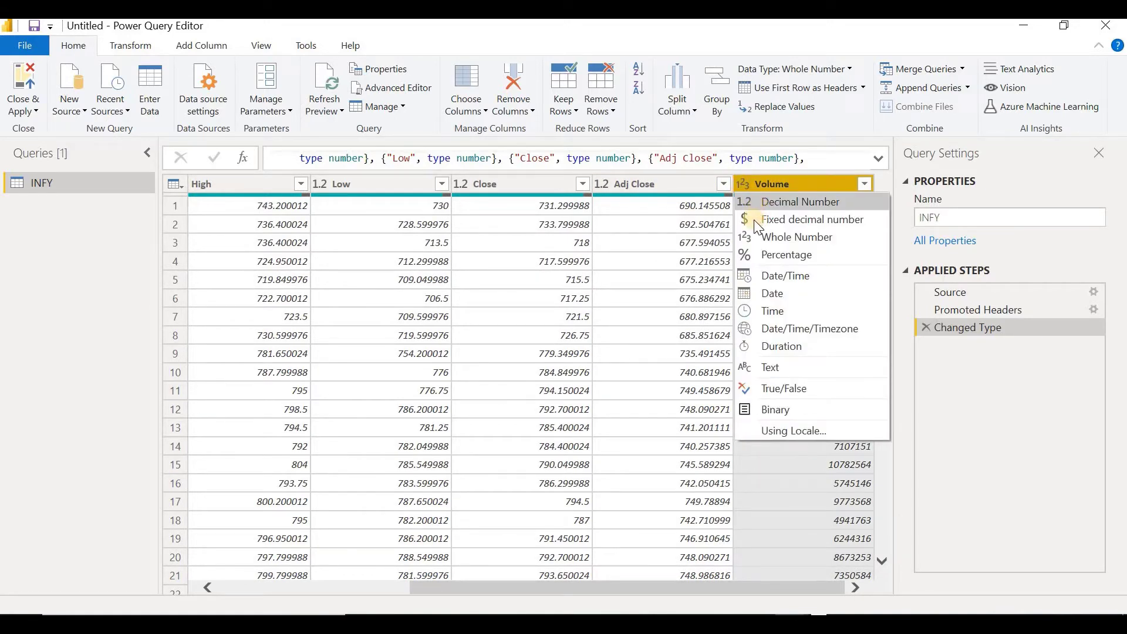
left_click(768, 241)
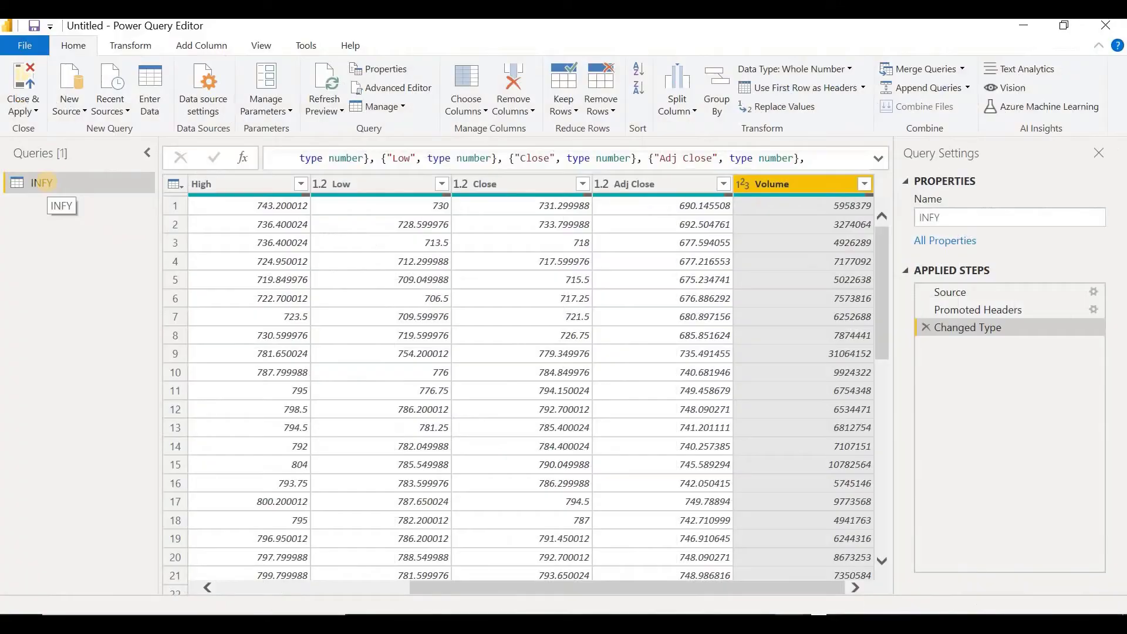
Step: Rename the INFY query as "stock prices"
right_click(47, 182)
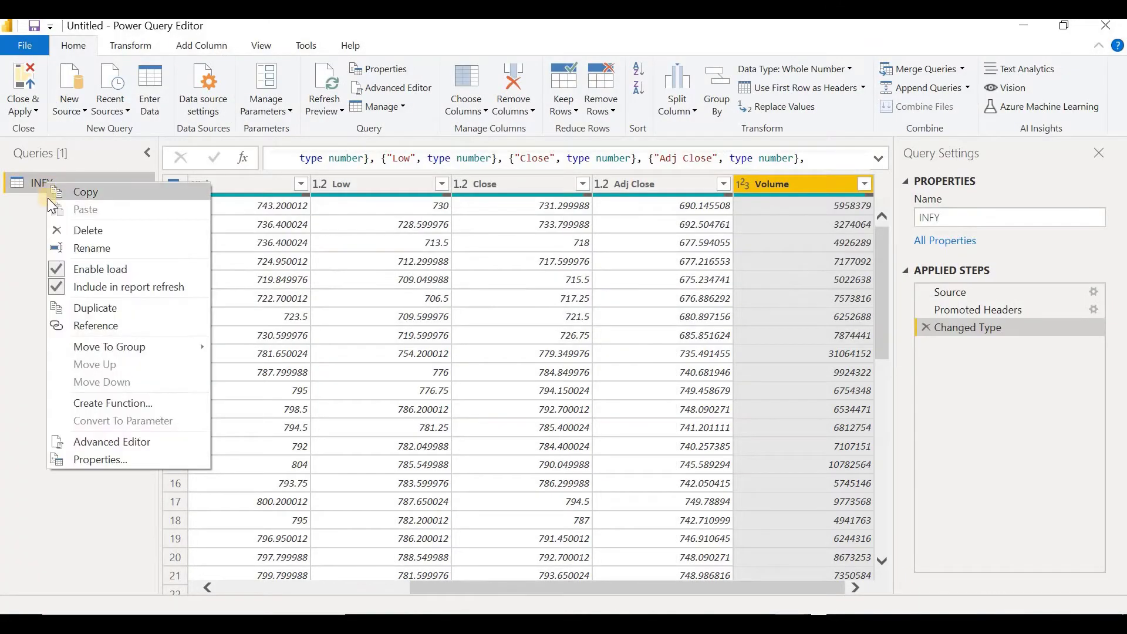
left_click(105, 248)
type("stock prices")
key("Return")
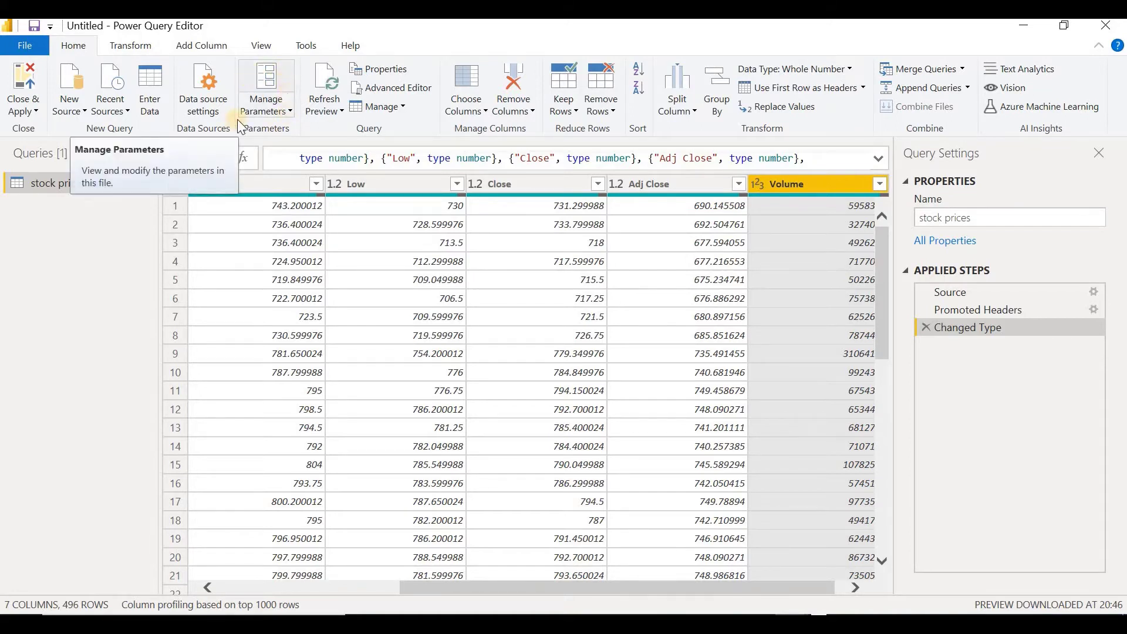
Step: Add a new query parameter and name it "stock"
left_click(290, 113)
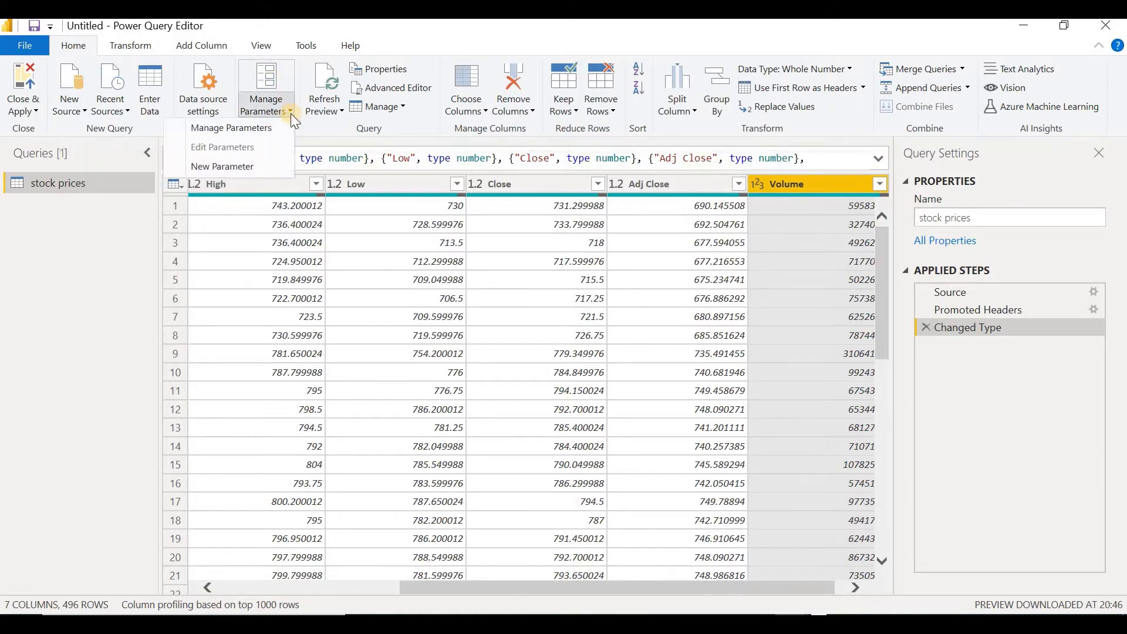
left_click(230, 165)
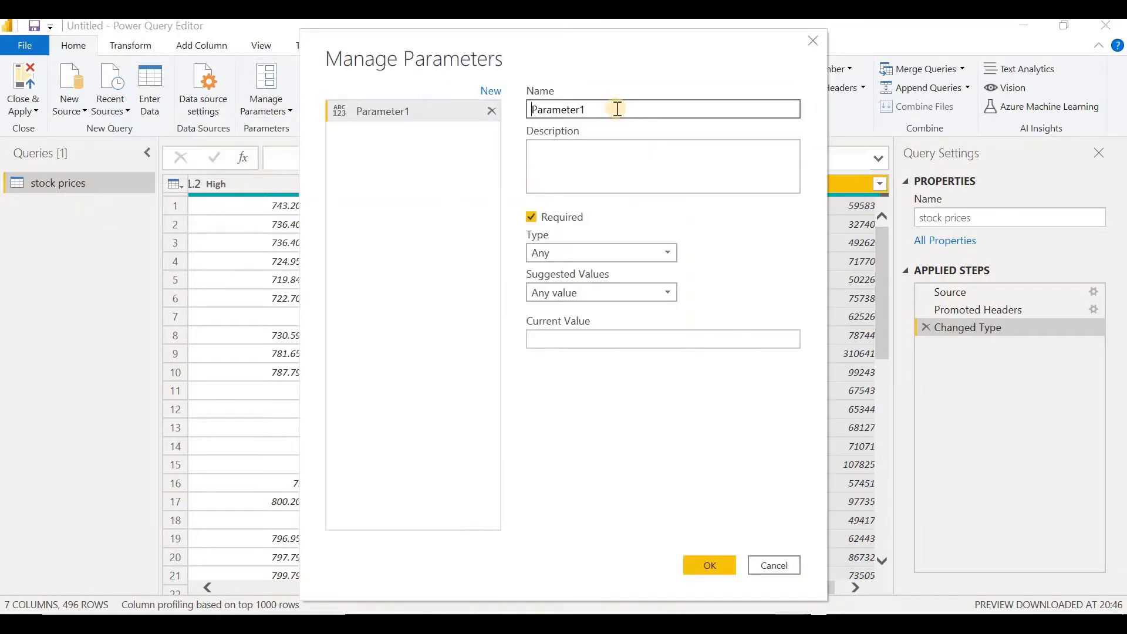
double_click(601, 109)
key("BackSpace")
type("stock")
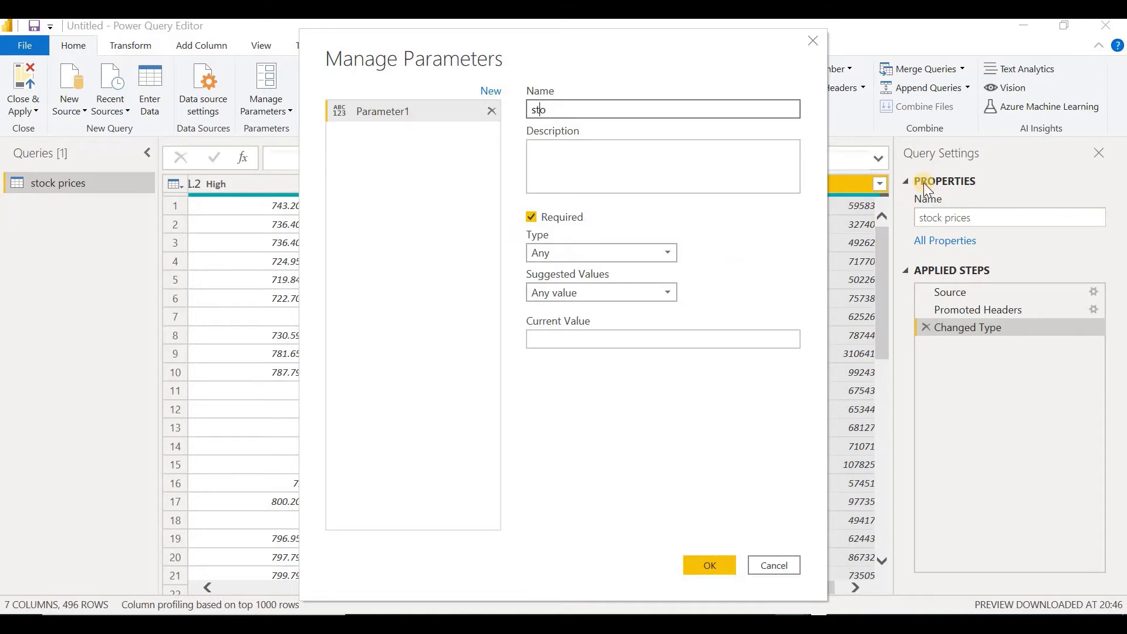
left_click(611, 170)
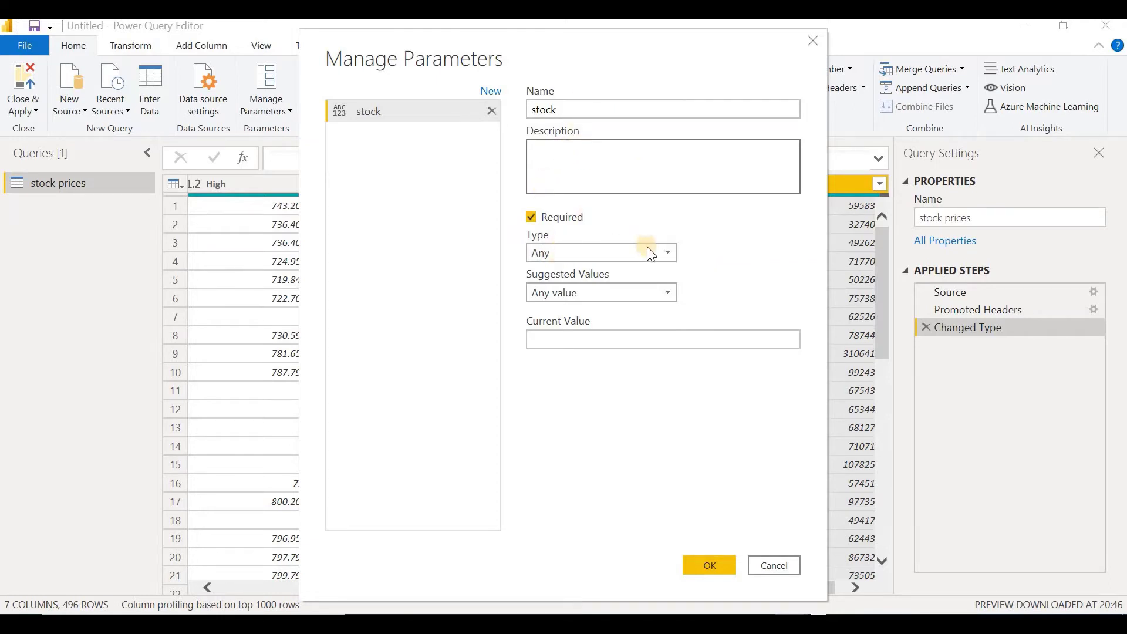
Step: Set the stock parameter's type to Text with a current value of INFY.NS and create it
left_click(666, 252)
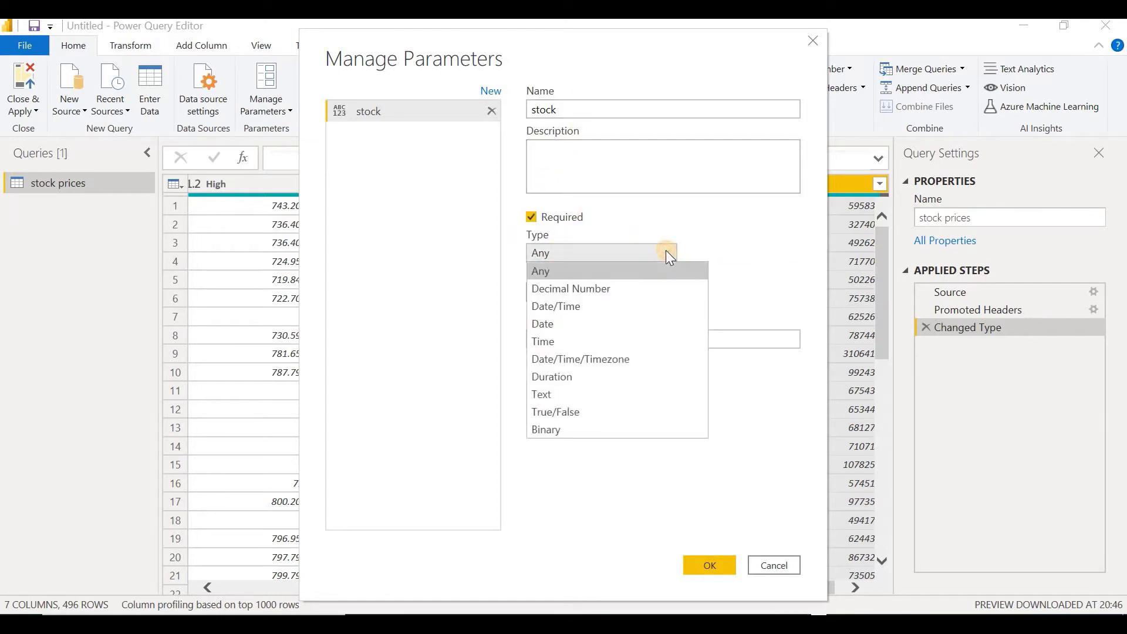
left_click(570, 395)
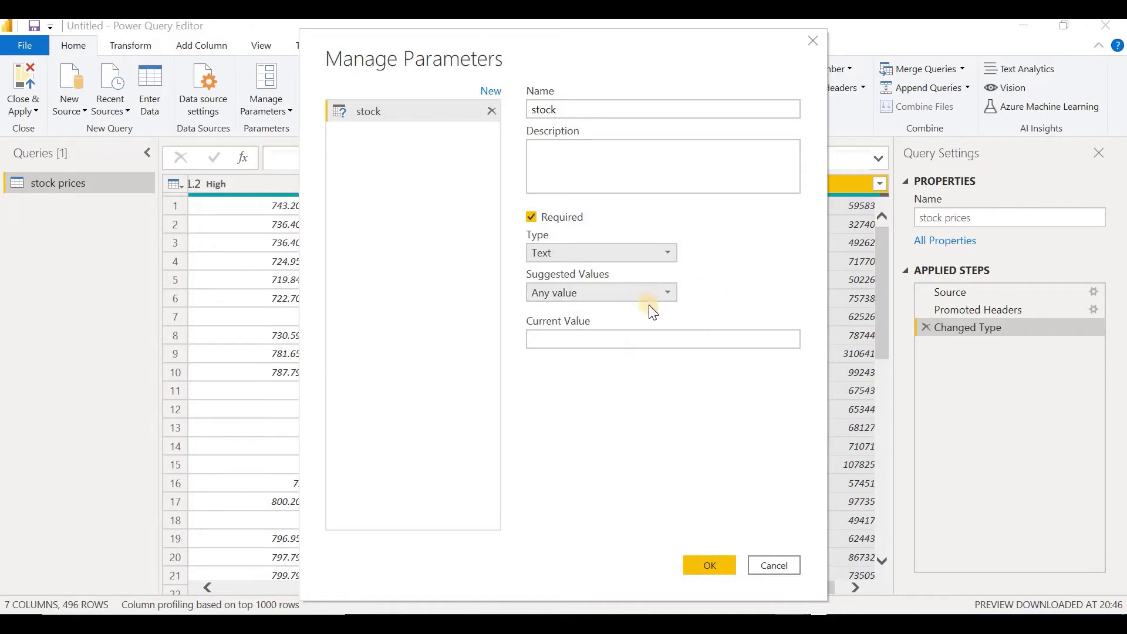
left_click(554, 341)
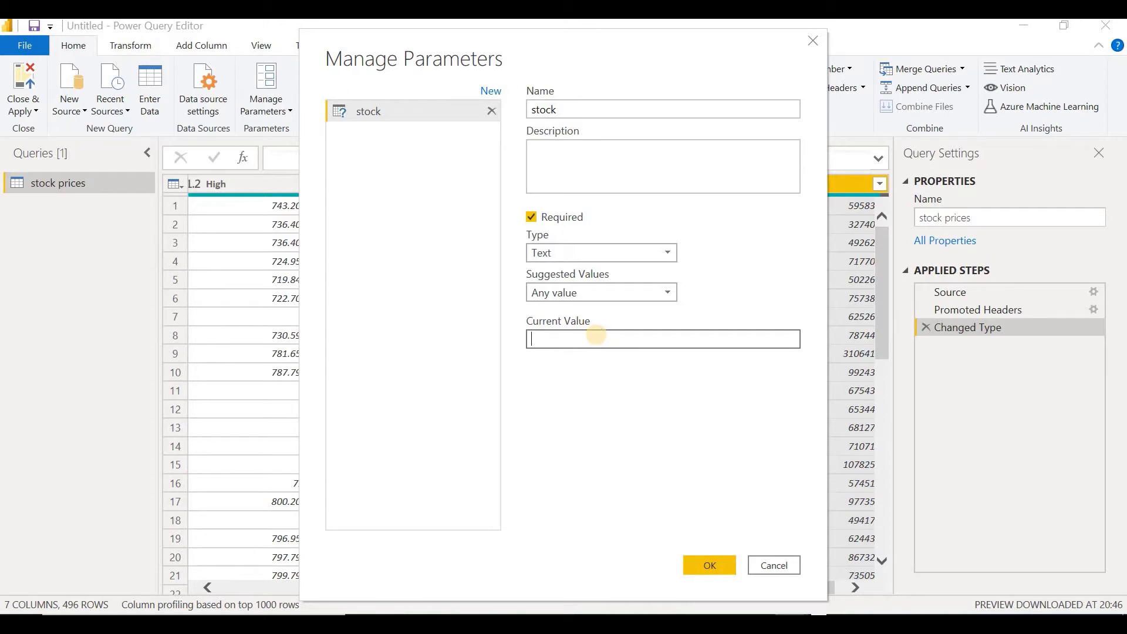
type("INFY.NS")
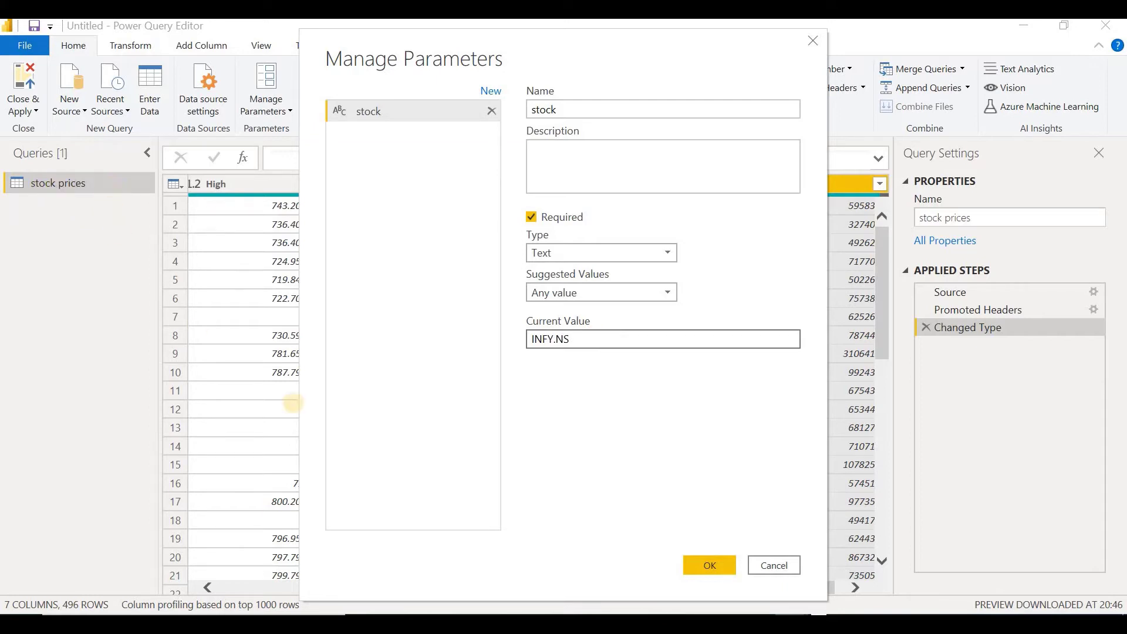
left_click(713, 566)
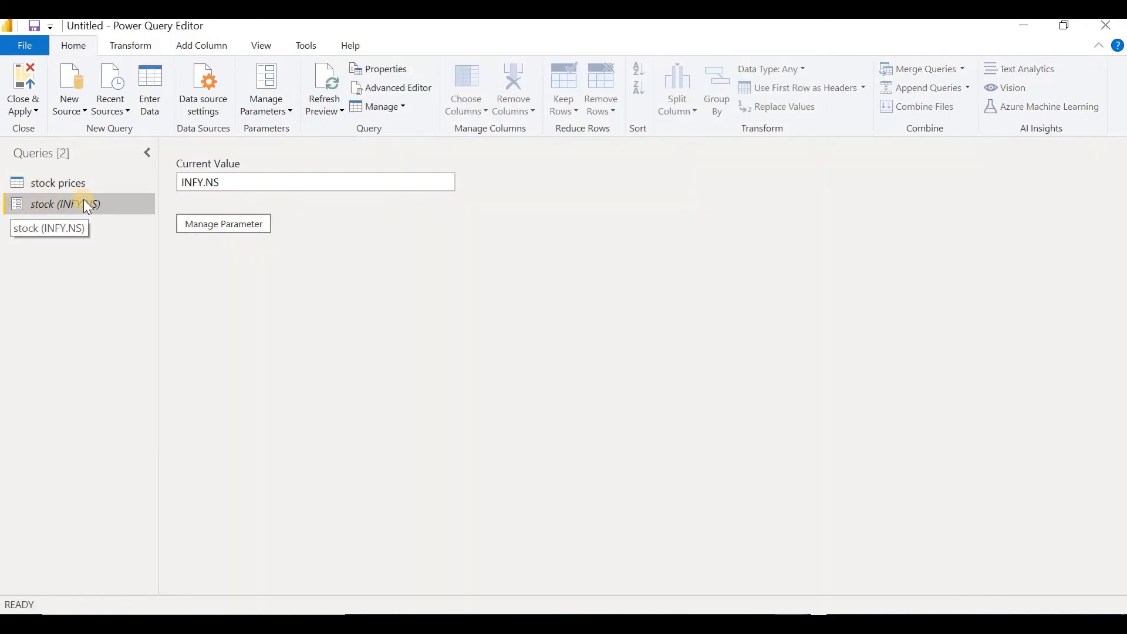
Step: Open the Source step settings of the stock prices query and switch the URL to Advanced mode
left_click(179, 183)
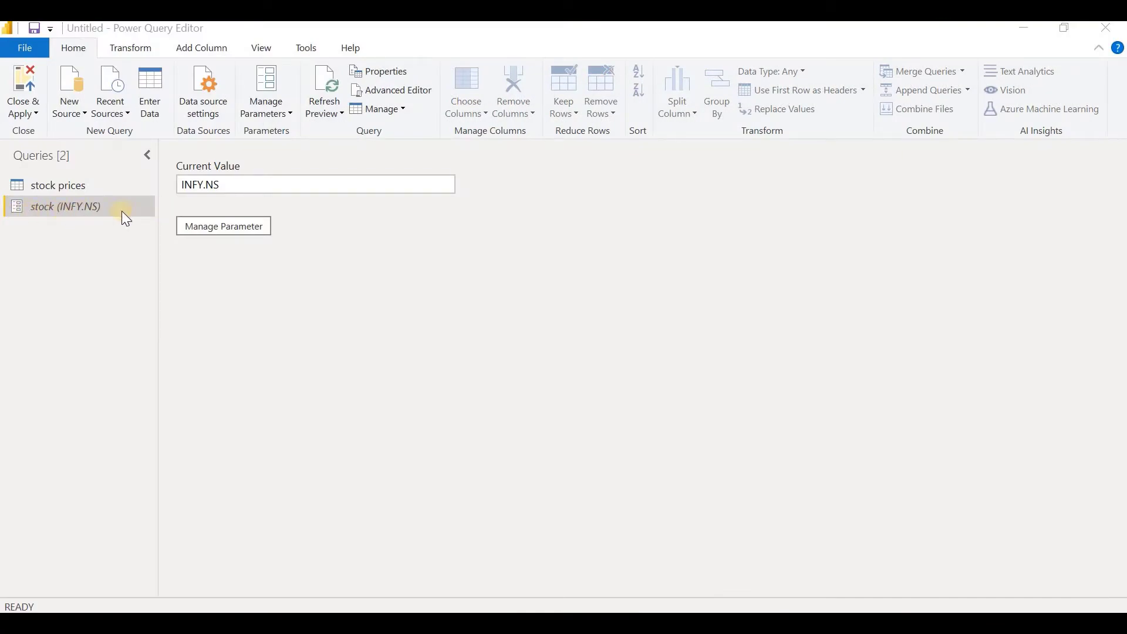
left_click(50, 192)
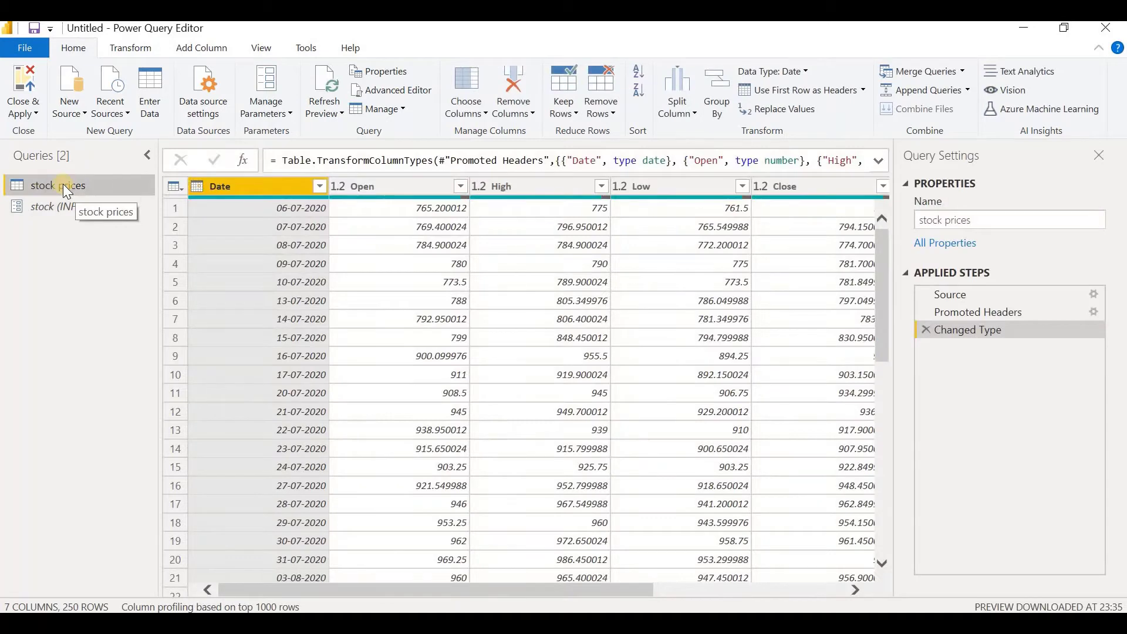
left_click(956, 295)
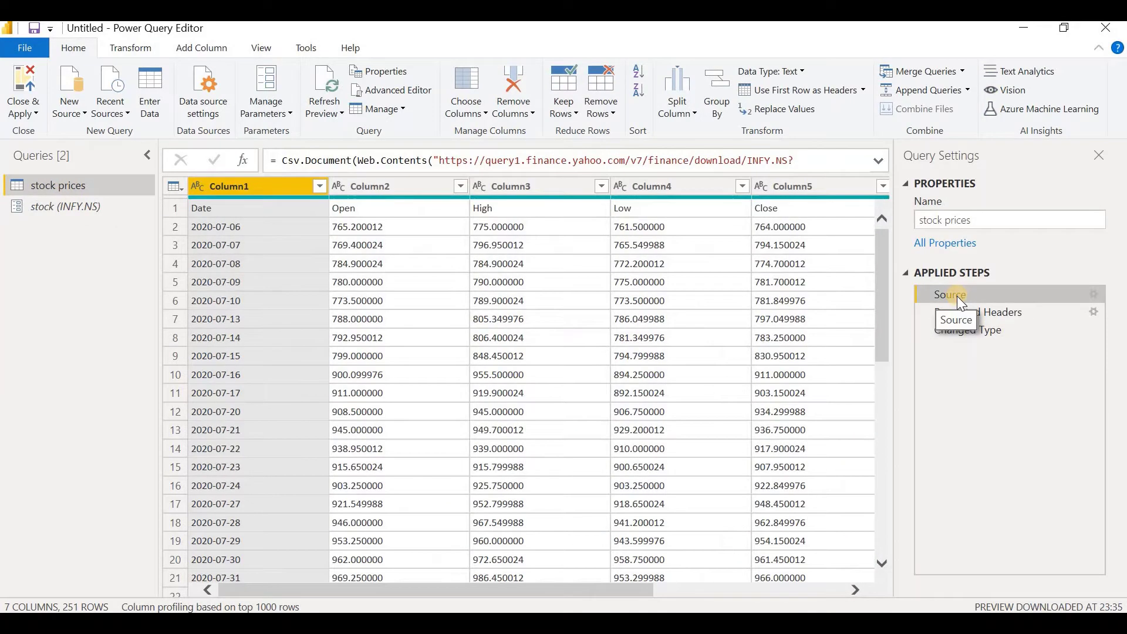
left_click(1092, 294)
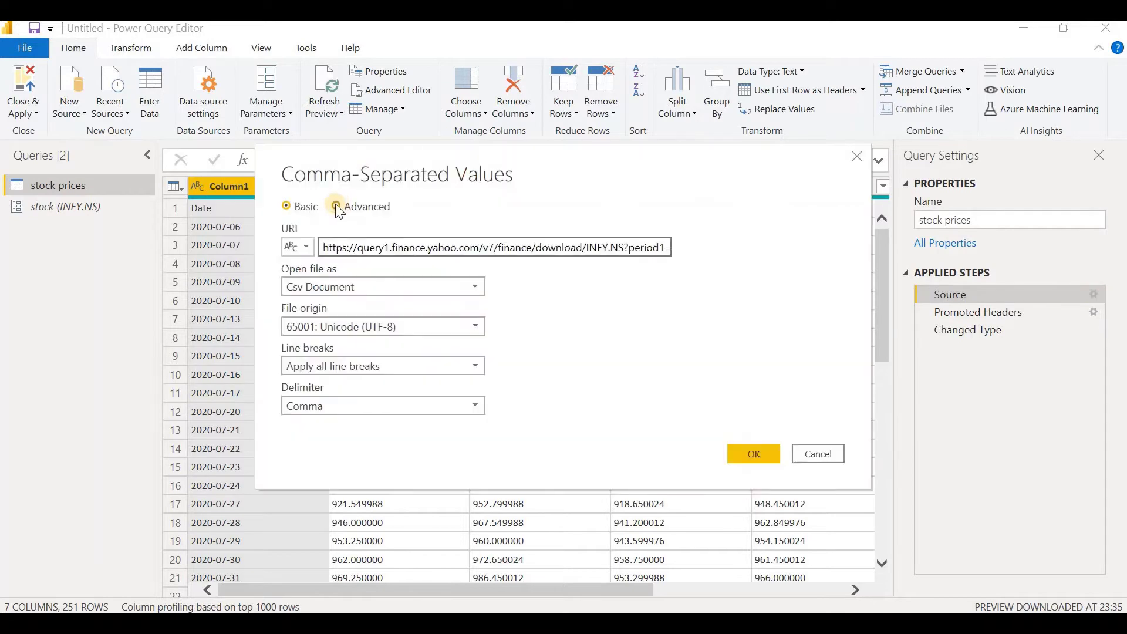
left_click(336, 206)
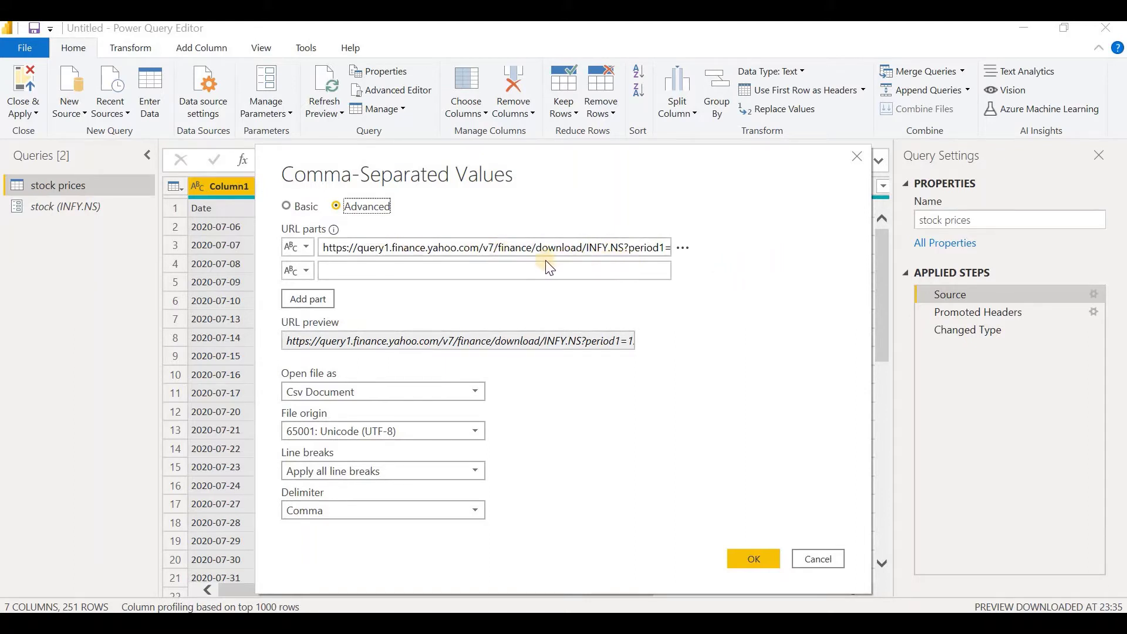
Step: Examine how the URL divides into the download address, the INFY.NS ticker and the trailing period and interval string
left_click_drag(588, 247, 343, 258)
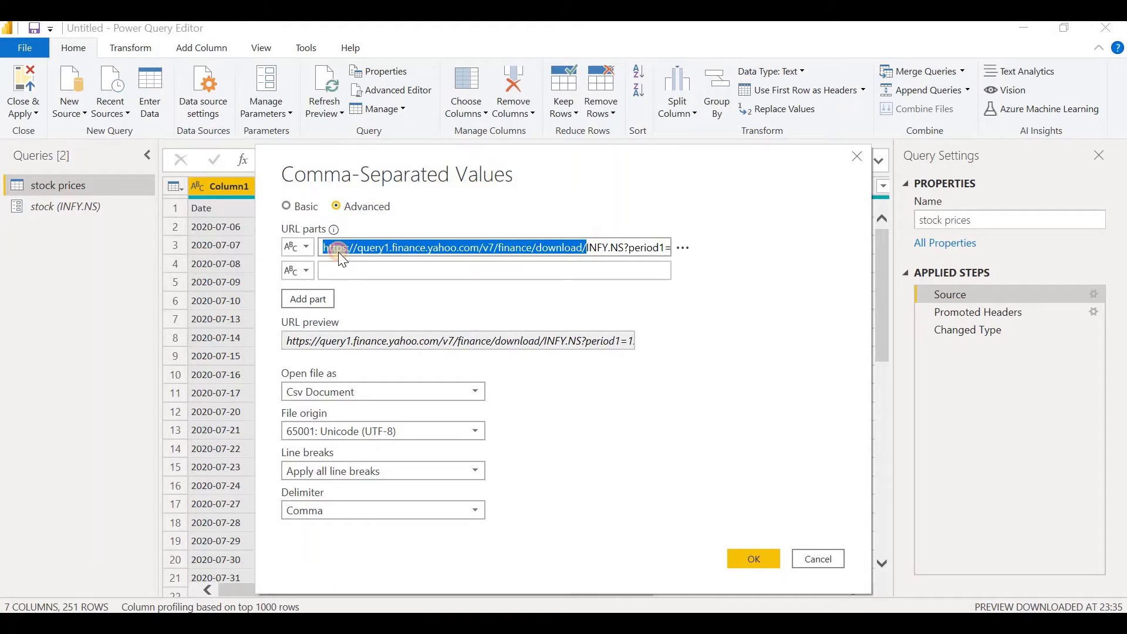
left_click(583, 249)
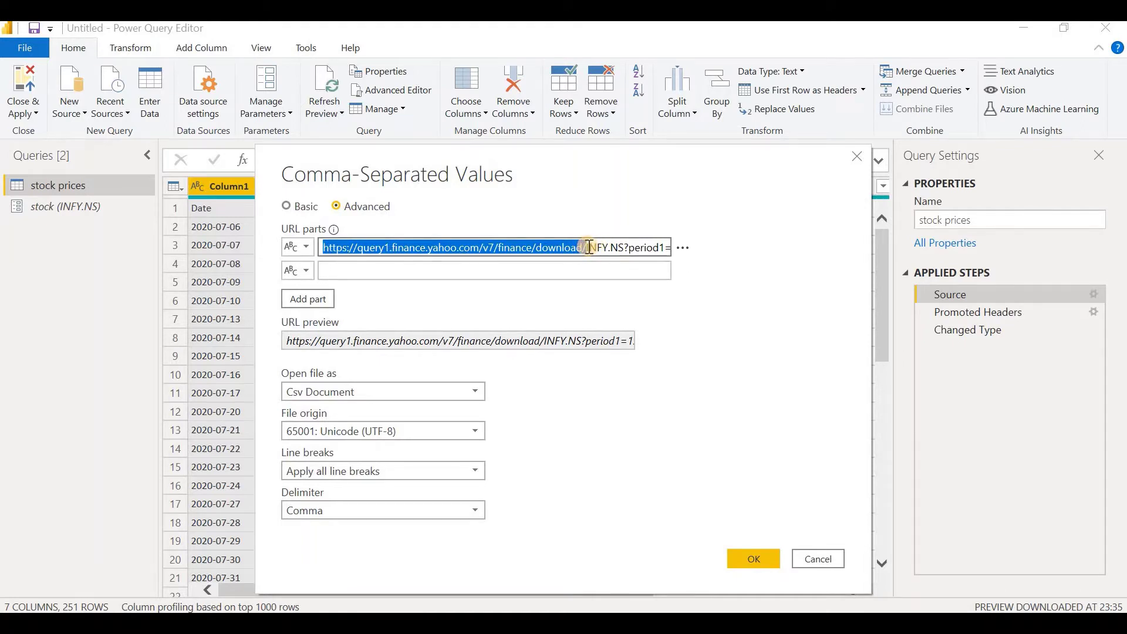
left_click(588, 247)
left_click(623, 247, "shift")
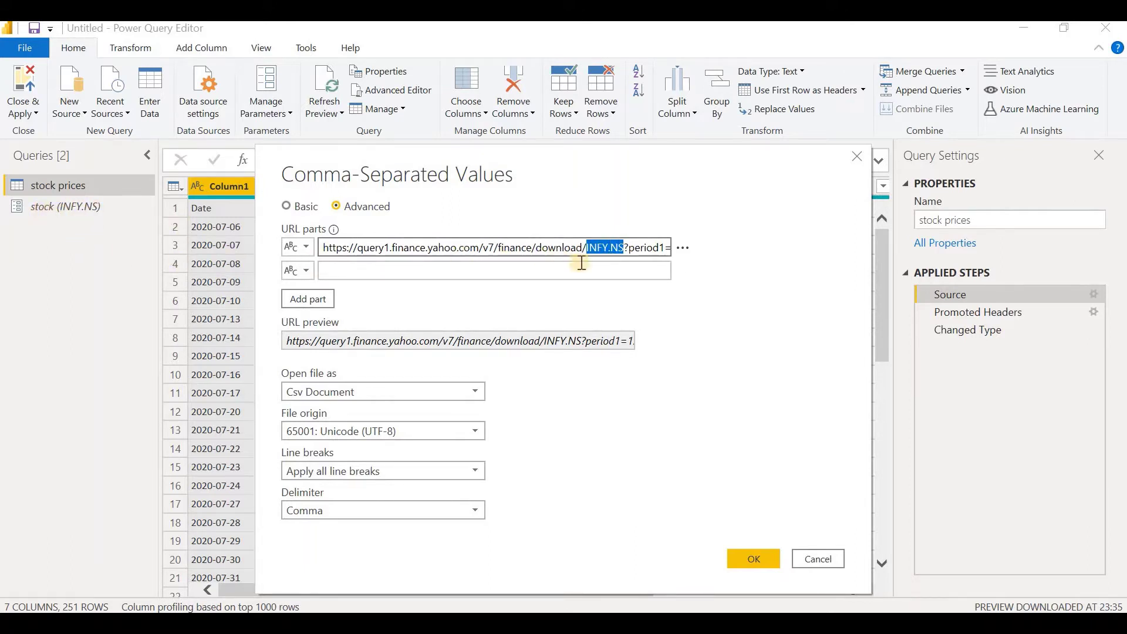
left_click(624, 247)
left_click(663, 246)
left_click_drag(664, 246, 688, 247)
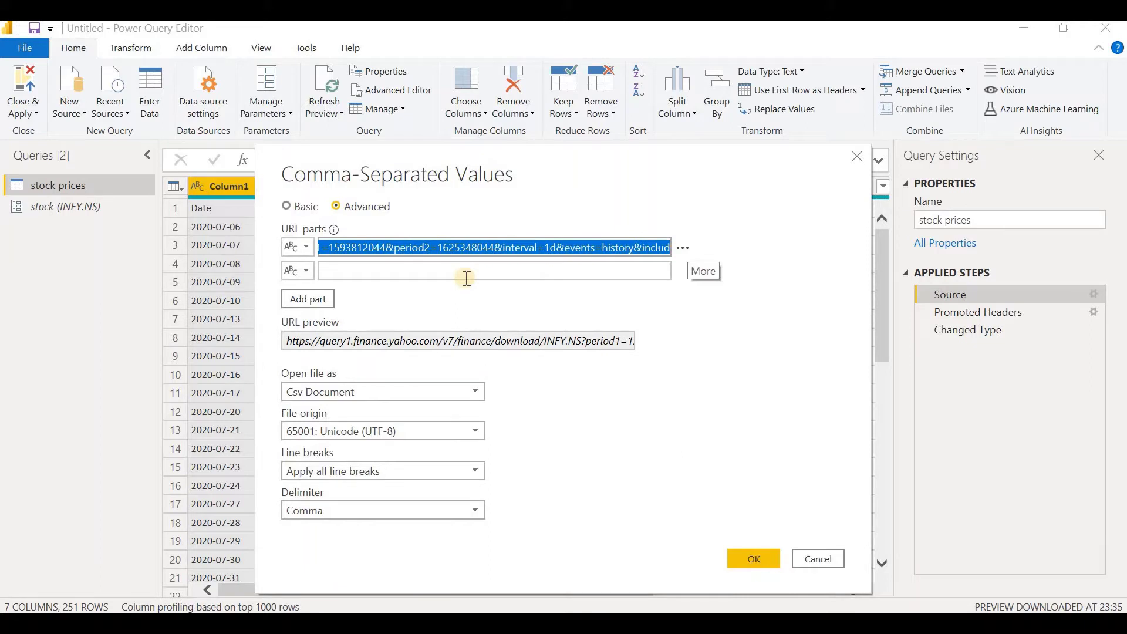
Step: Add a third URL part and move INFY.NS out of the first part into the second
left_click(316, 299)
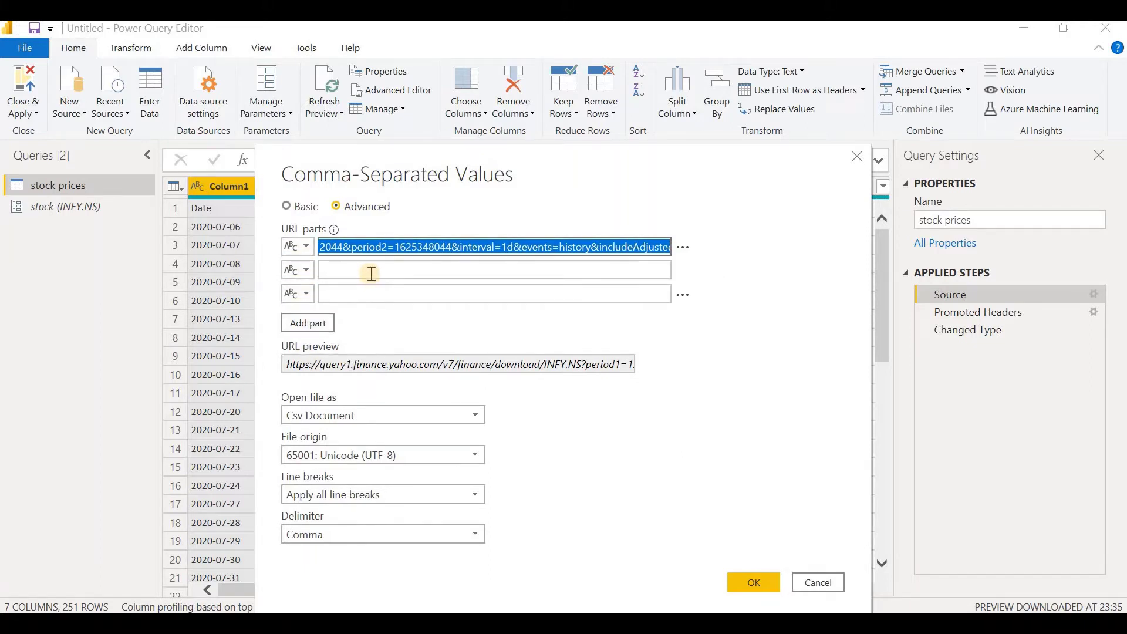
double_click(560, 247)
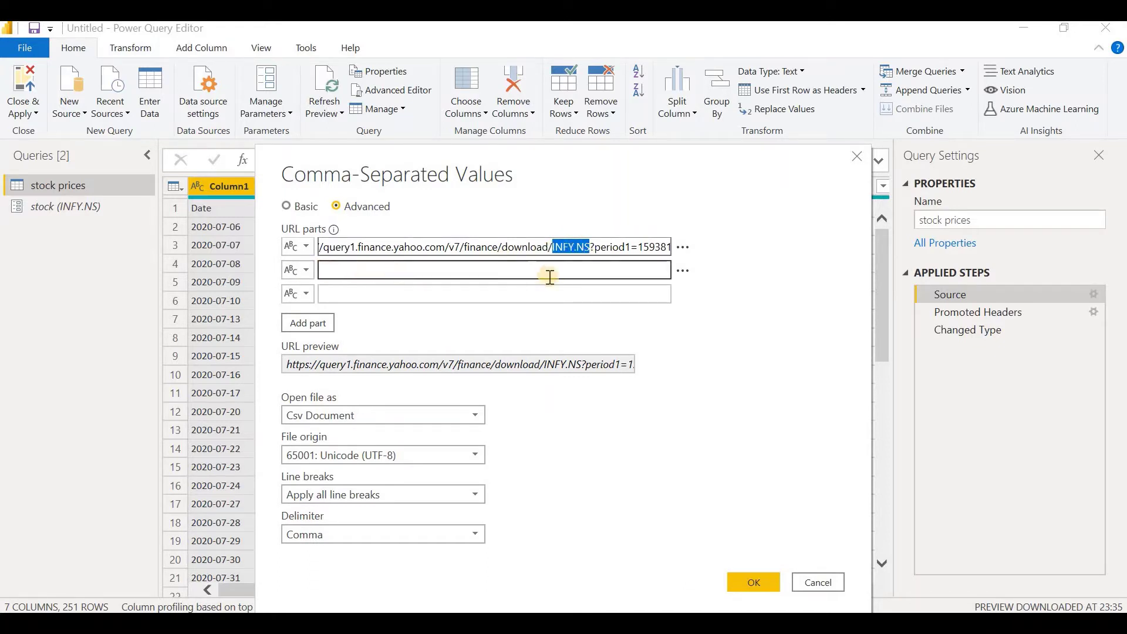
key("ctrl+x")
left_click(357, 270)
key("ctrl+v")
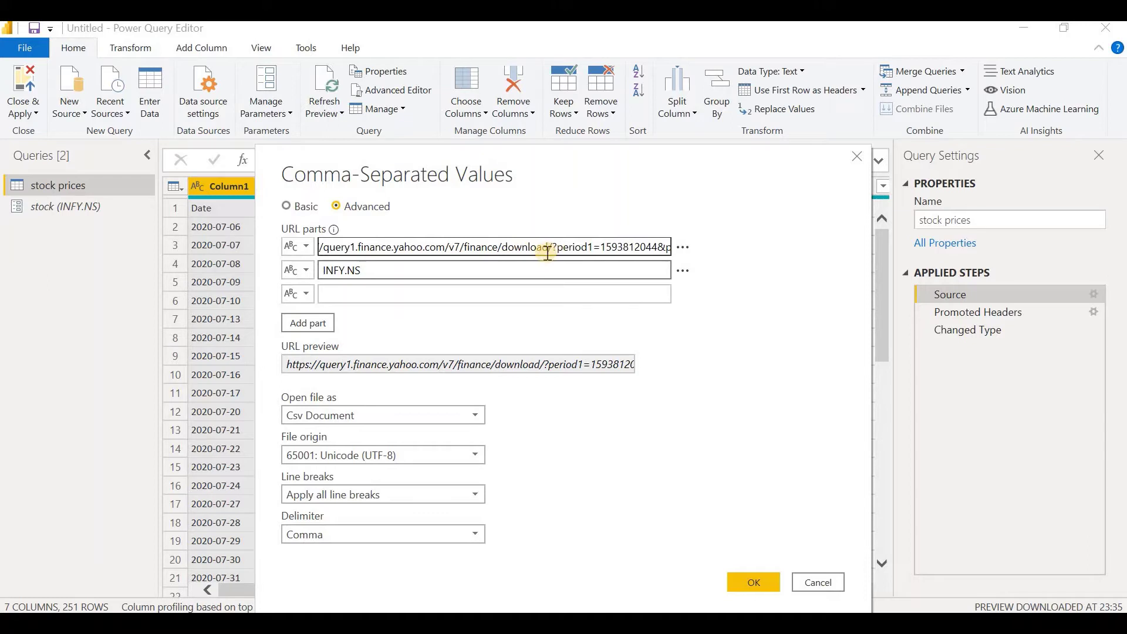
Step: Move the query string starting with "?period1=" from the first URL part into the third
left_click_drag(553, 246, 896, 251)
key("BackSpace")
left_click(377, 296)
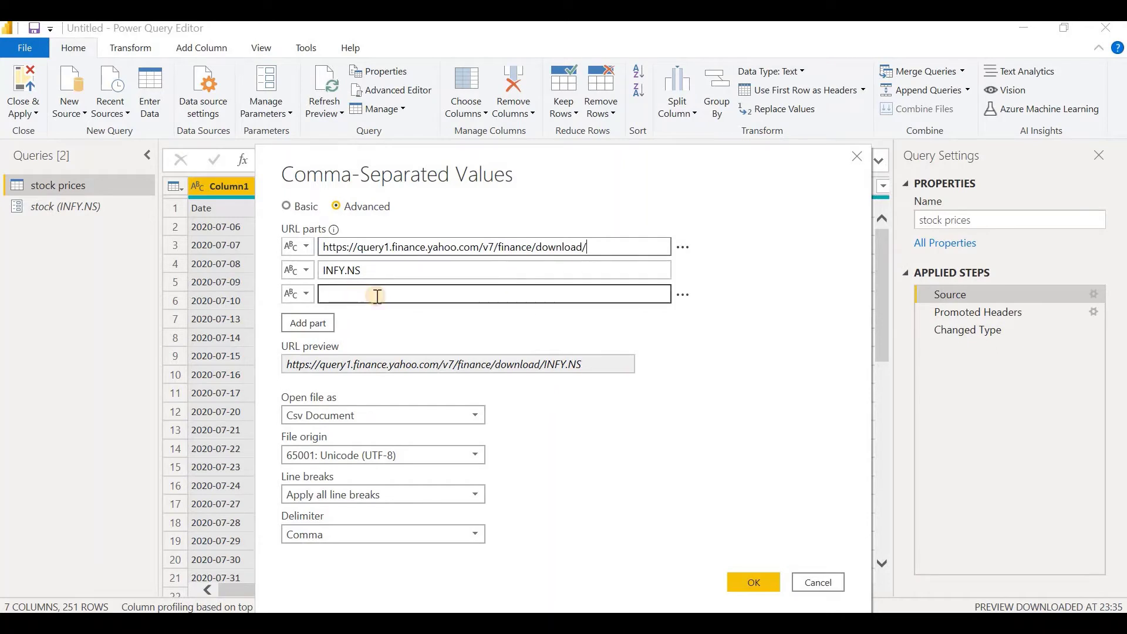
key("ctrl+v")
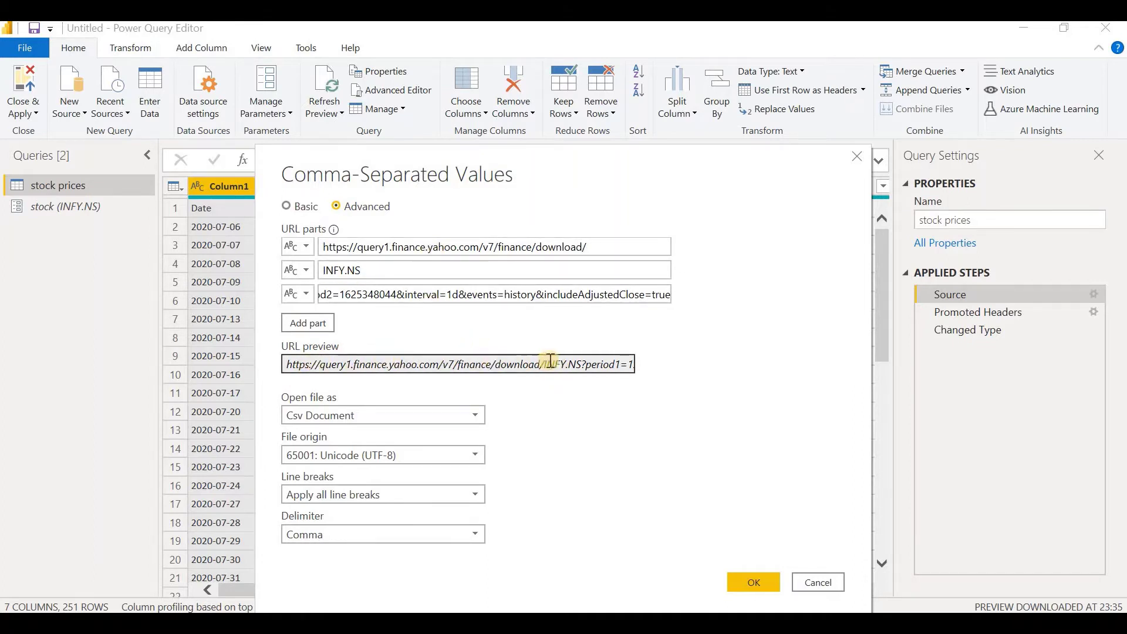
Step: Replace the INFY.NS URL part with the stock parameter, check the URL preview and apply the source settings
double_click(579, 365)
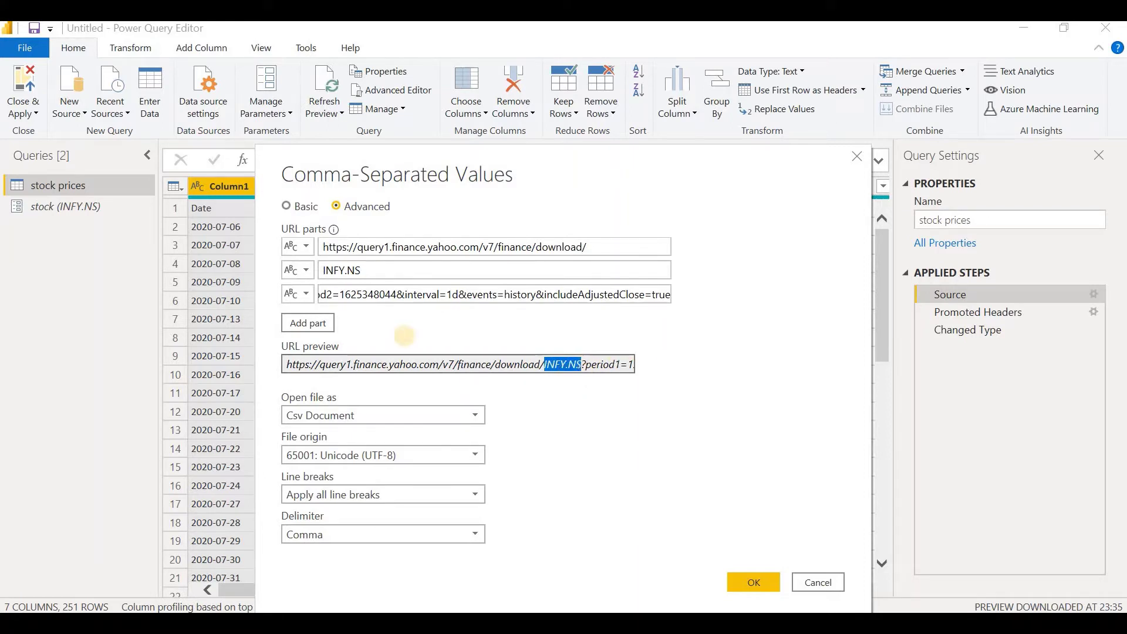
left_click(341, 333)
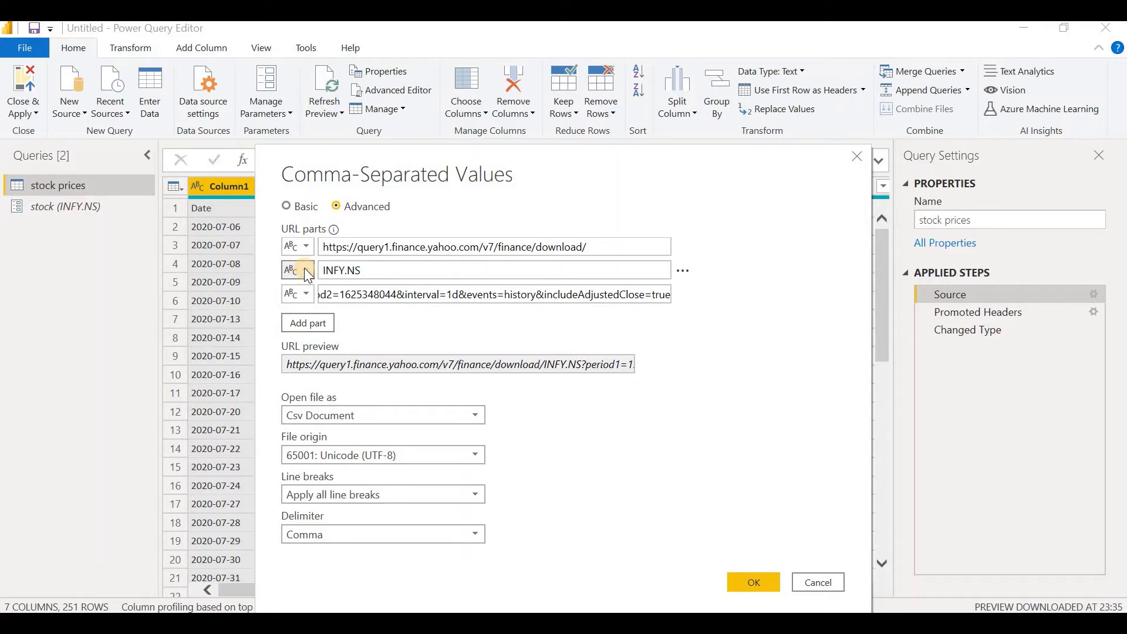
left_click(304, 268)
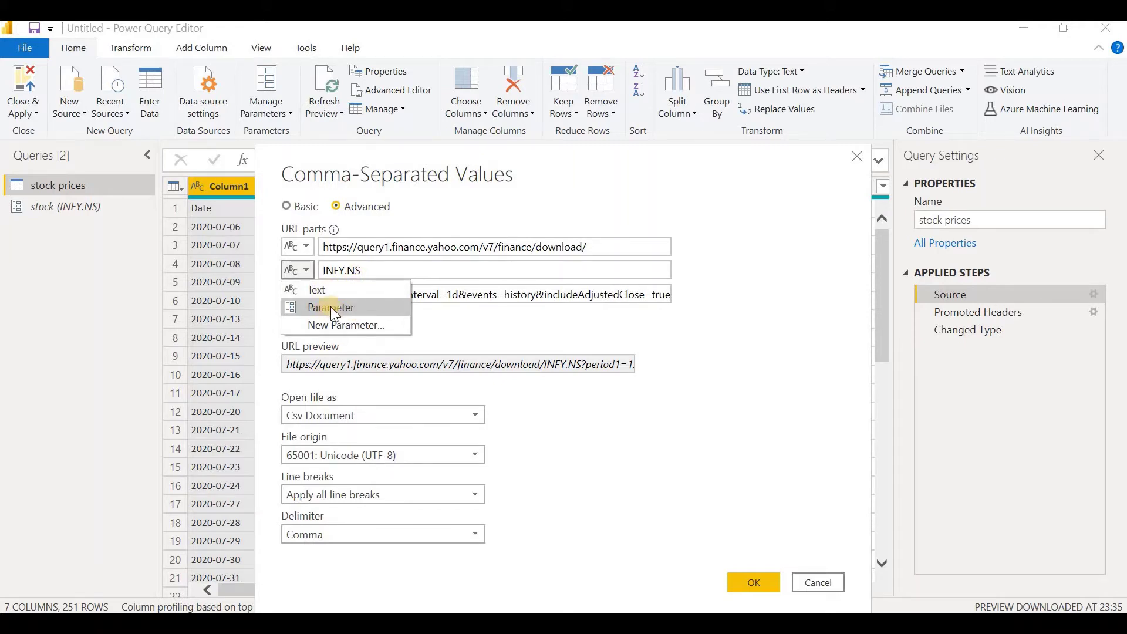
left_click(332, 308)
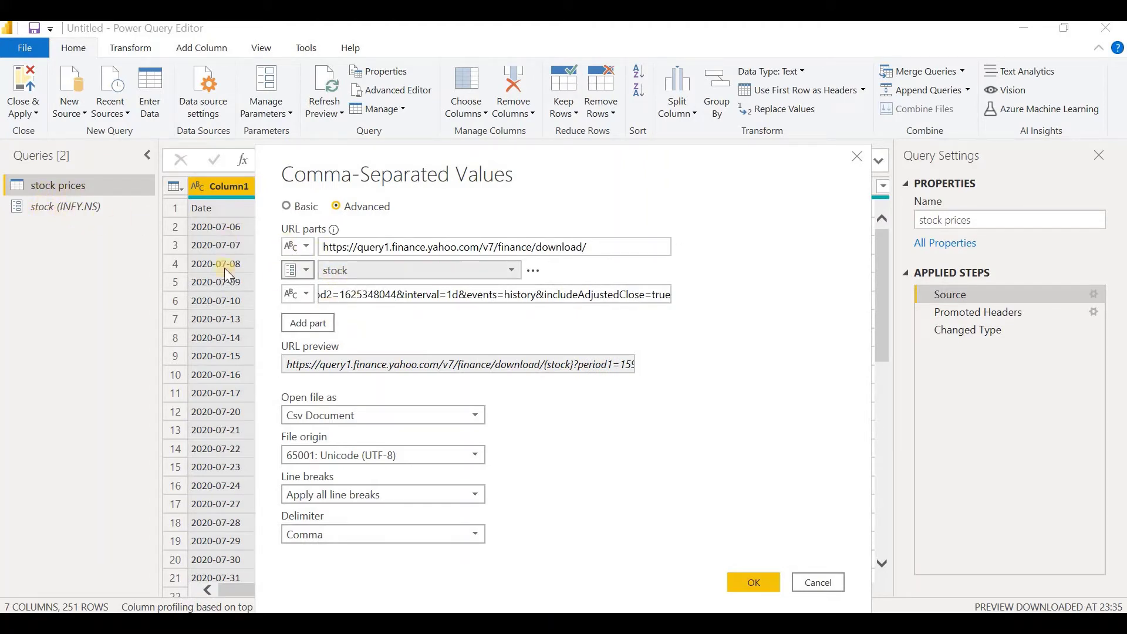
left_click(442, 360)
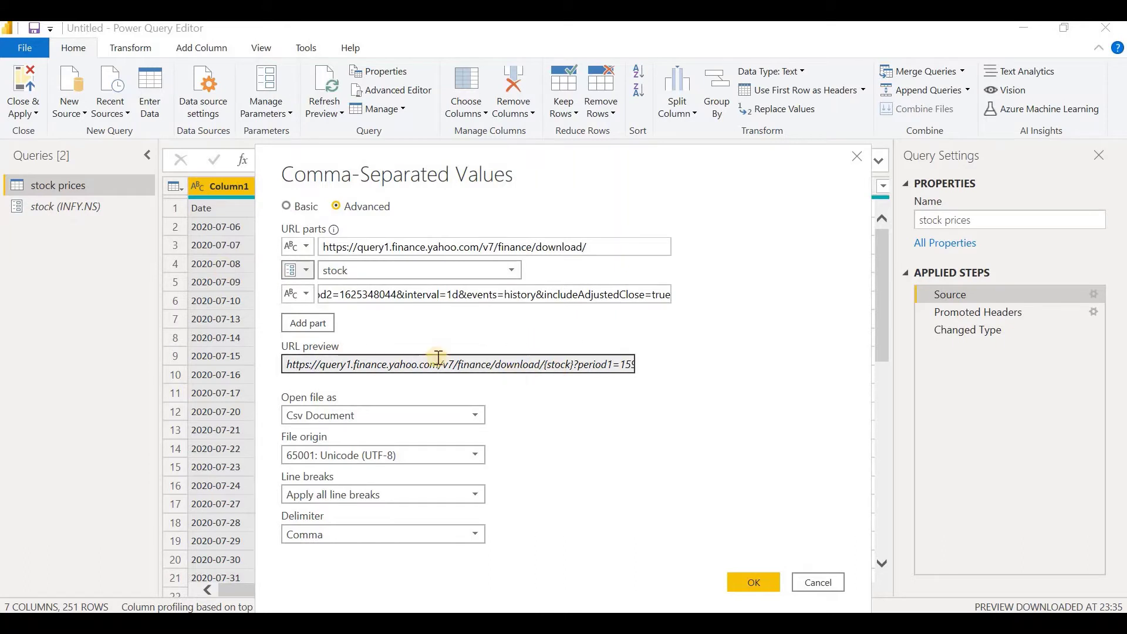
left_click_drag(545, 364, 572, 365)
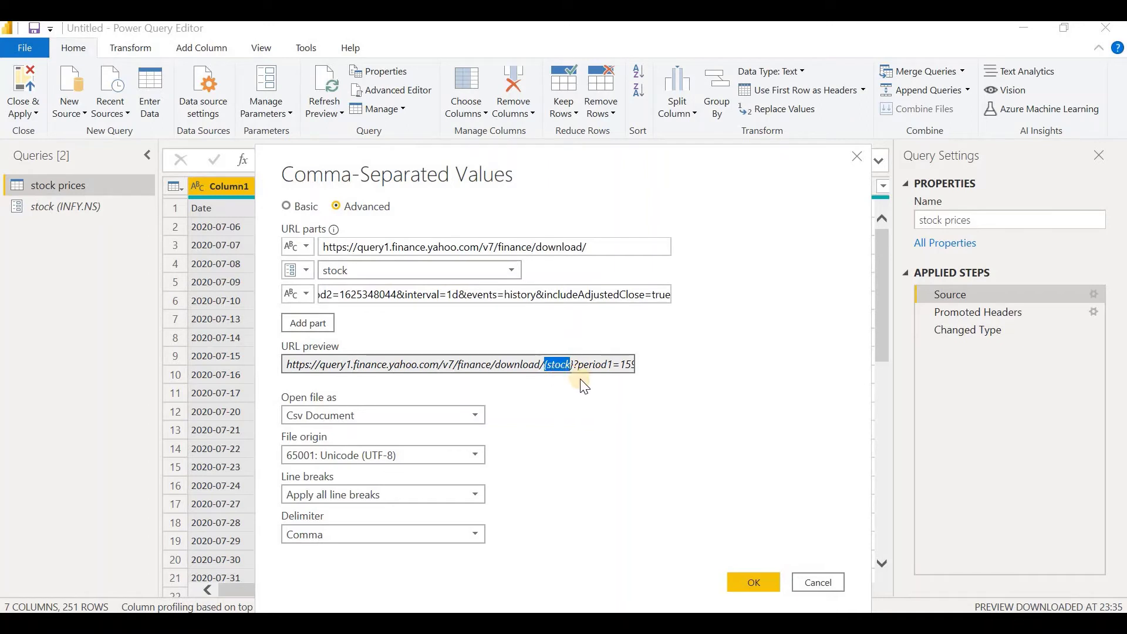
left_click(546, 365)
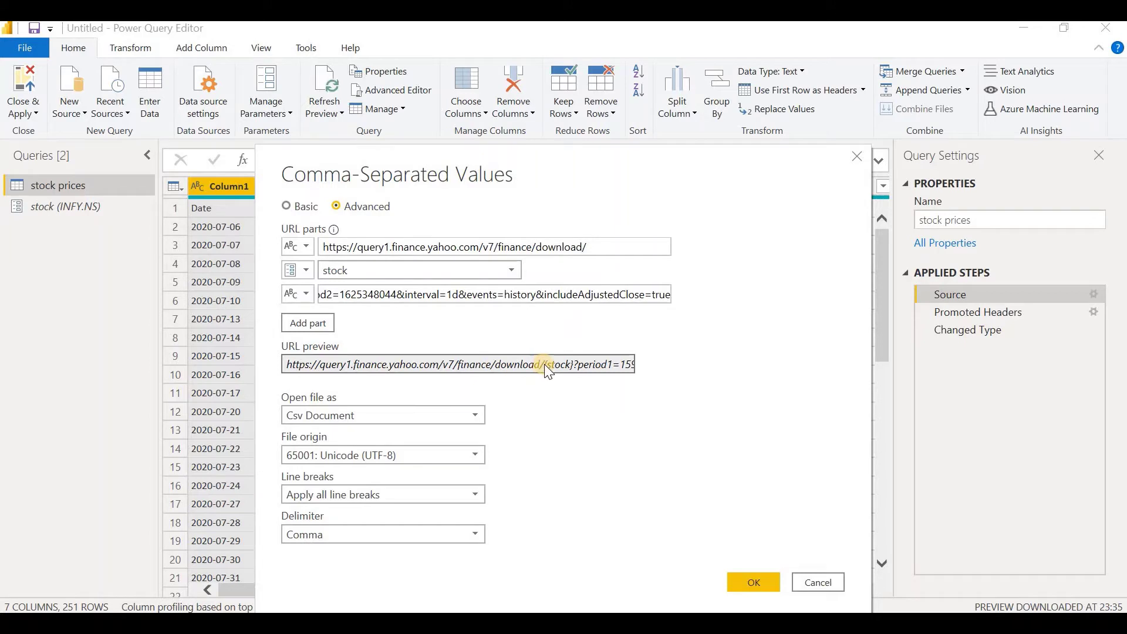
double_click(549, 363)
left_click(745, 582)
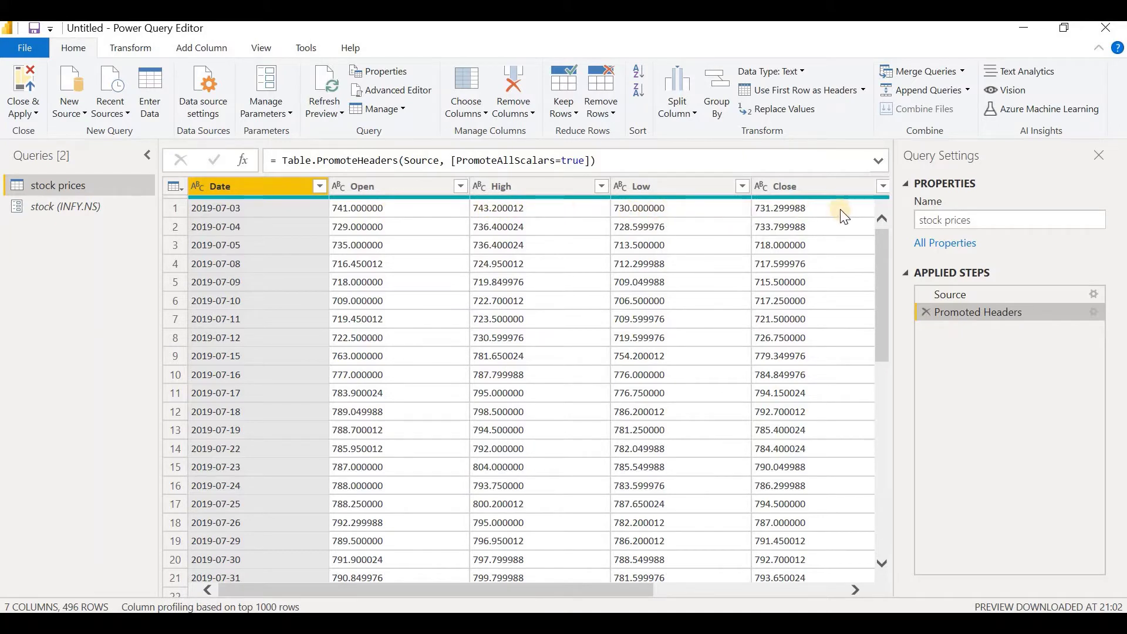
Step: Set the stock parameter's current value to ITC.NS and show the Stock Prices query's data for it
left_click(83, 207)
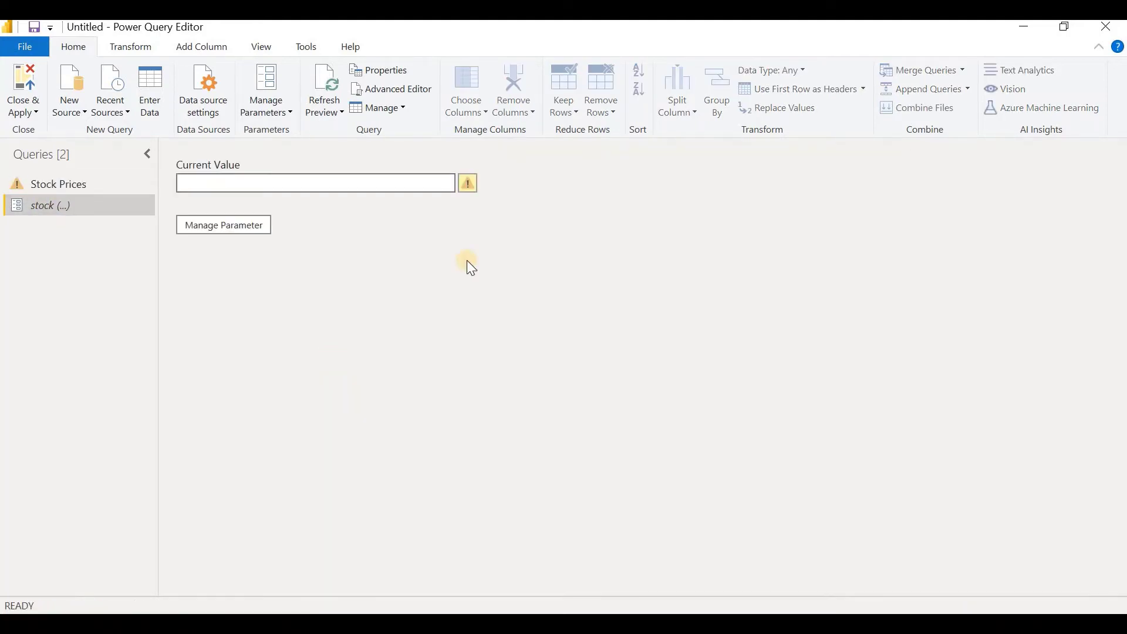
left_click(61, 182)
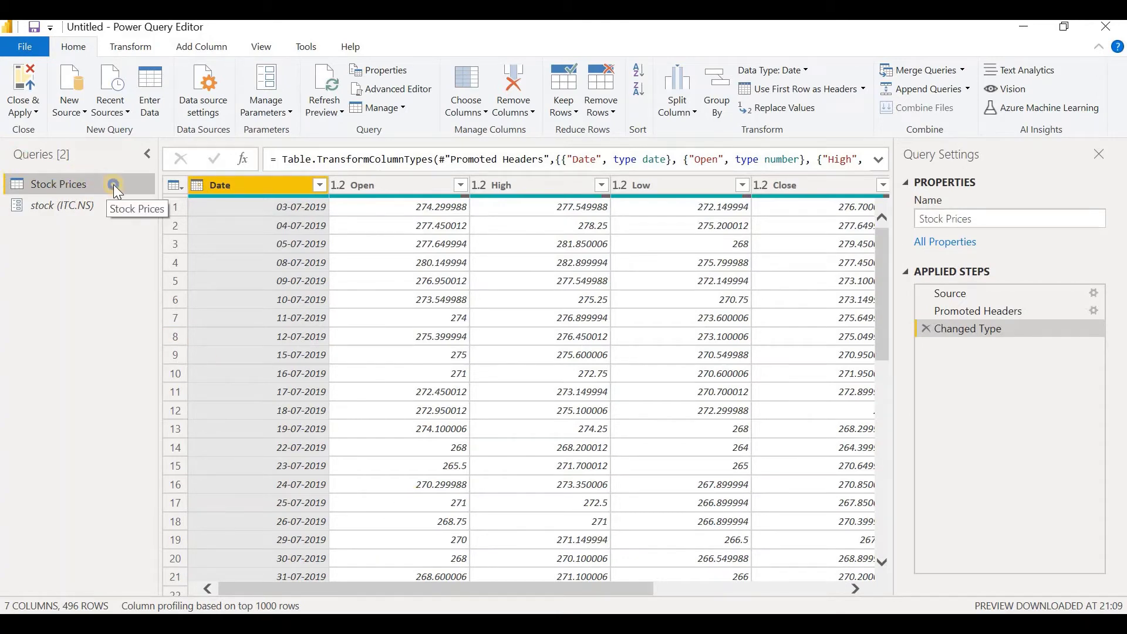
Step: Create a function named "Get Stocks" from the Stock Prices query
right_click(114, 184)
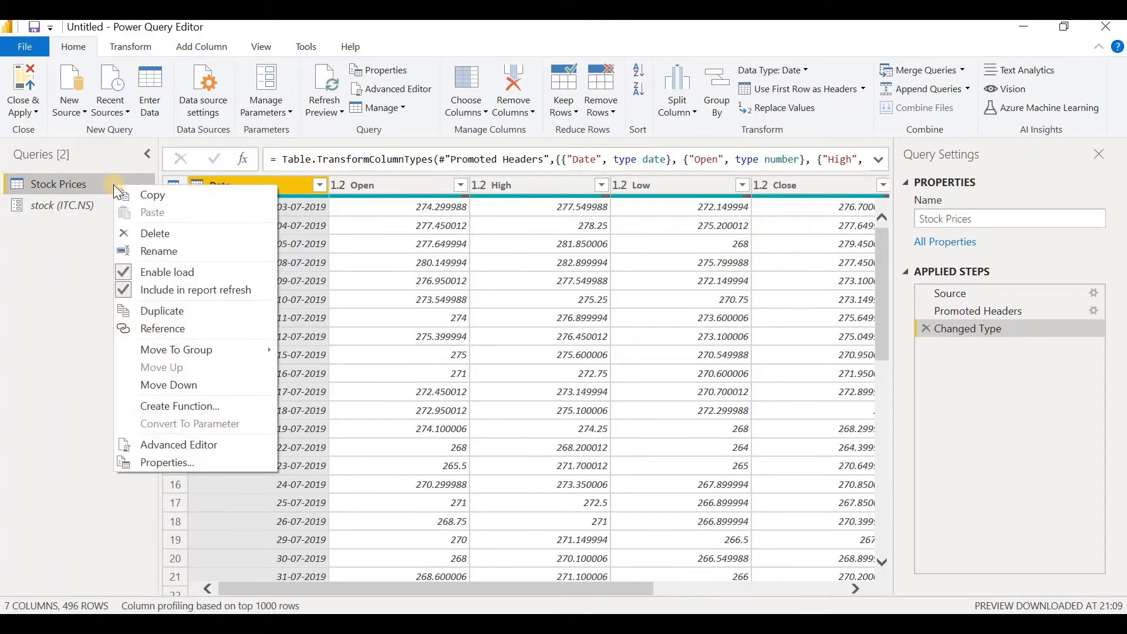
left_click(195, 406)
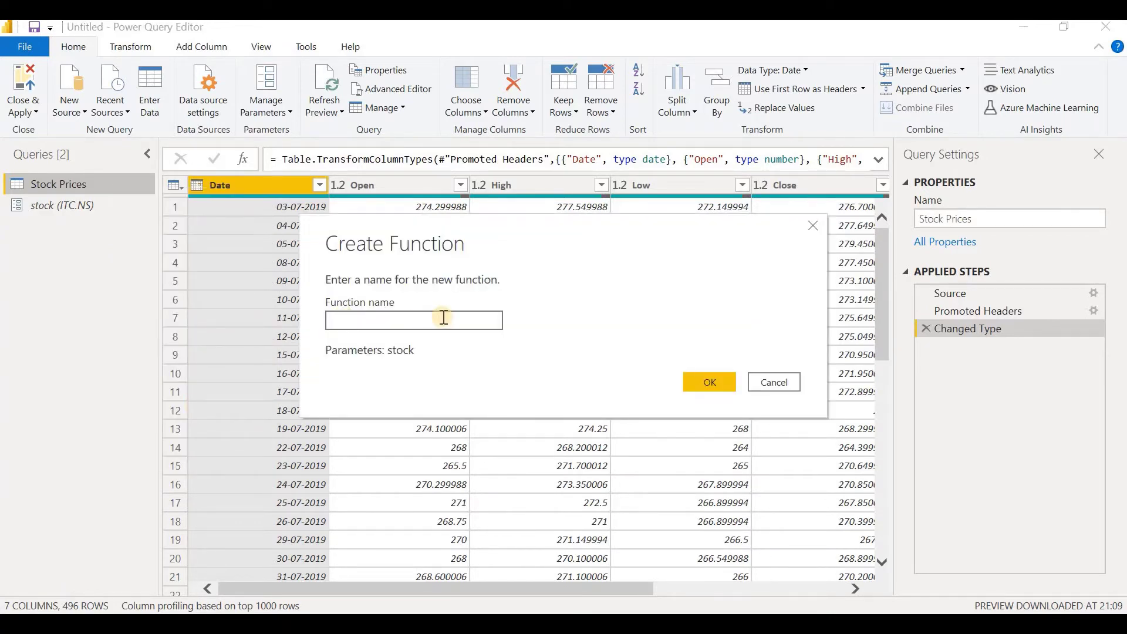
type("Get Stocks")
left_click(716, 385)
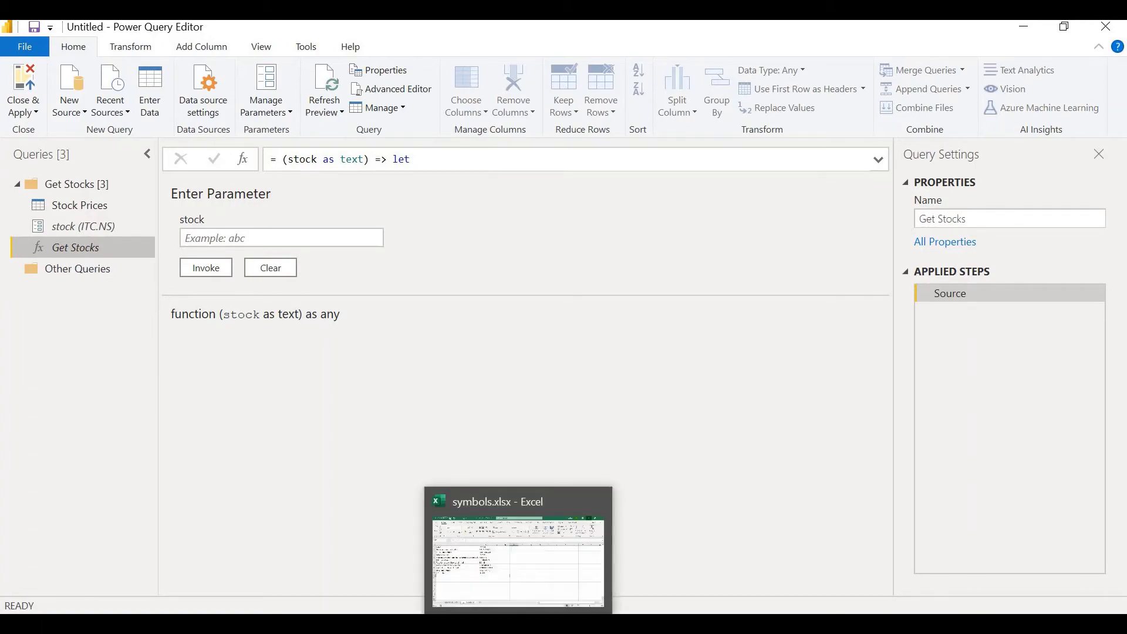
Step: Import the "top 10 S &P 50" sheet from symbols.xlsx as a query and use its first row as headers
left_click(519, 543)
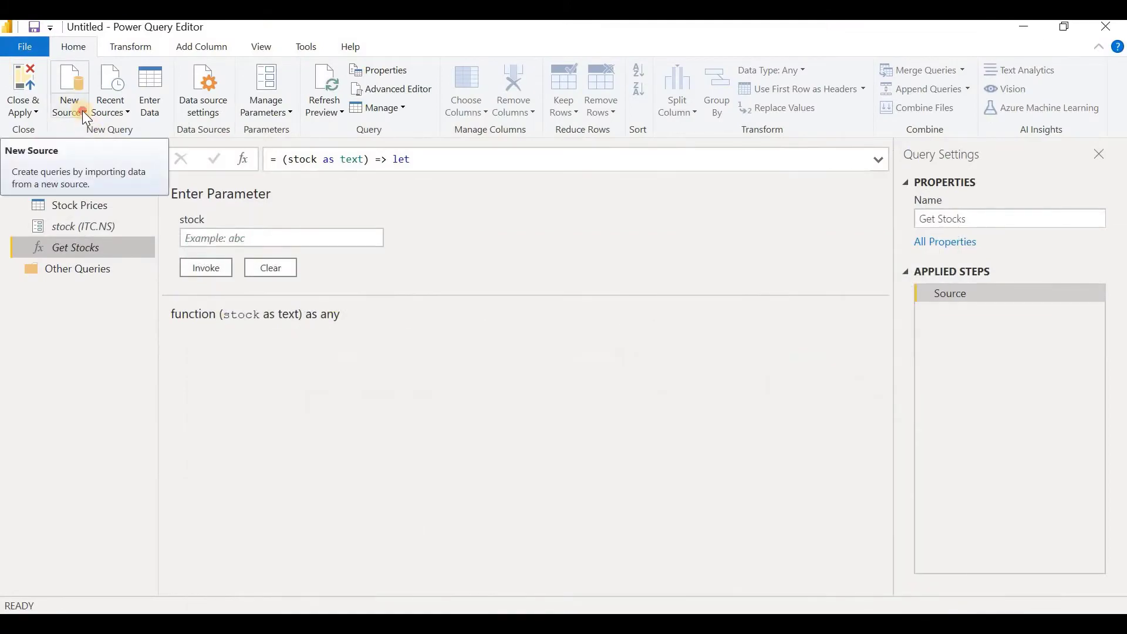
left_click(82, 110)
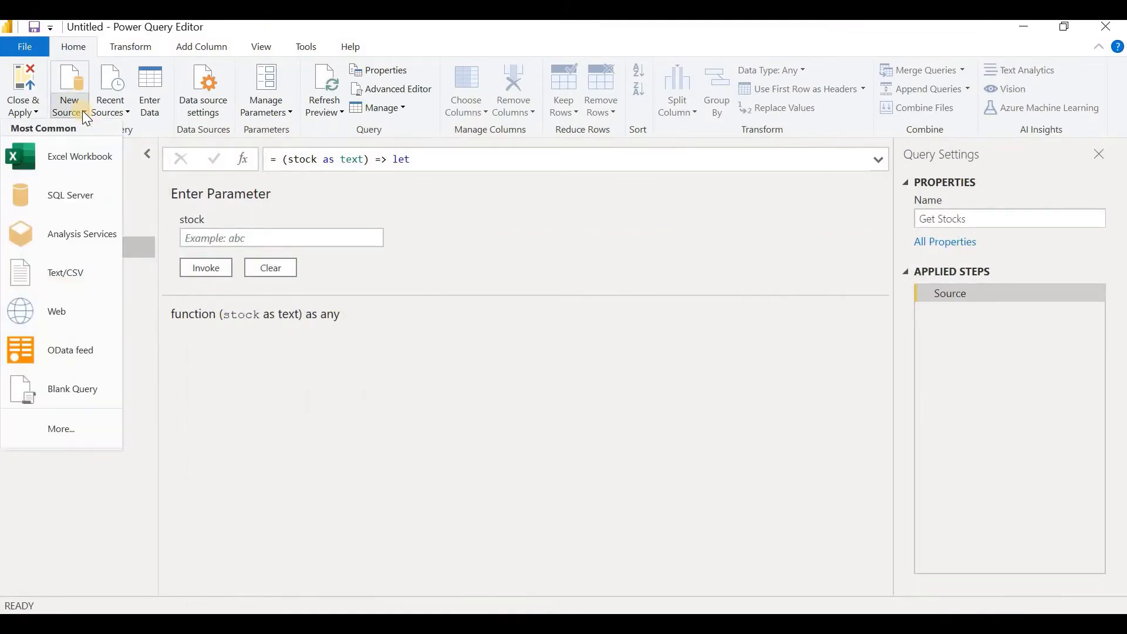
left_click(75, 156)
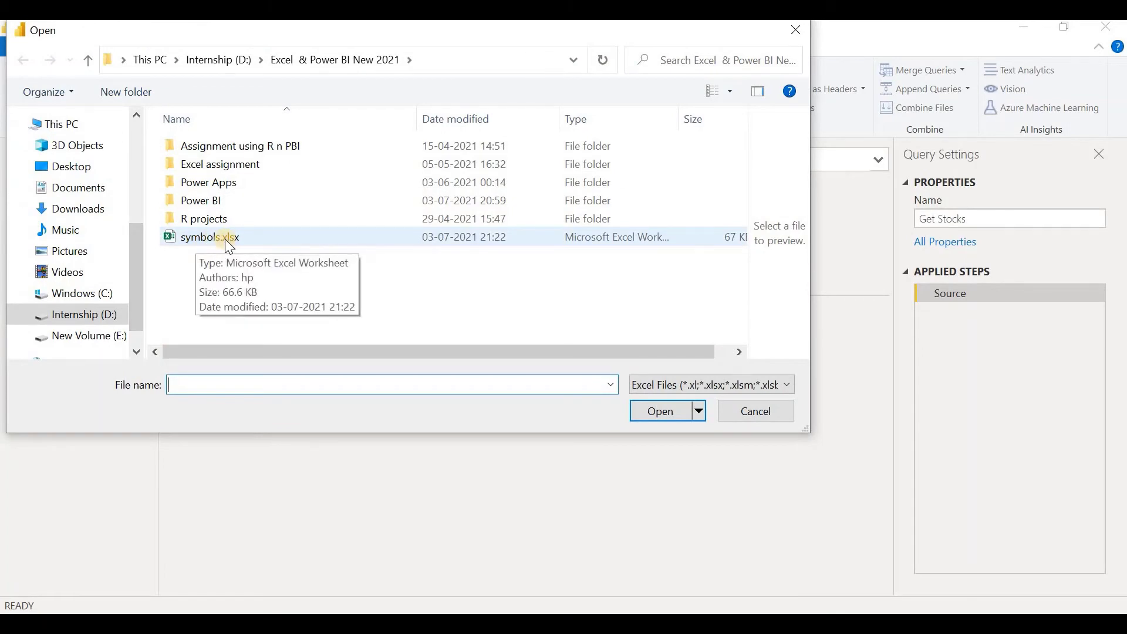
left_click(243, 238)
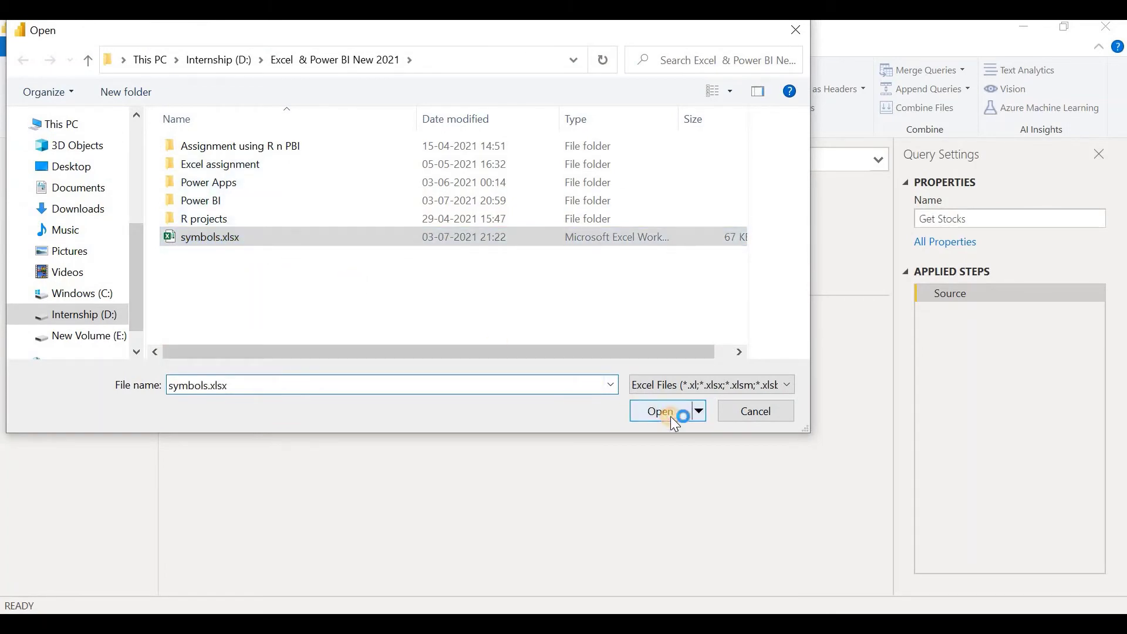
left_click(669, 414)
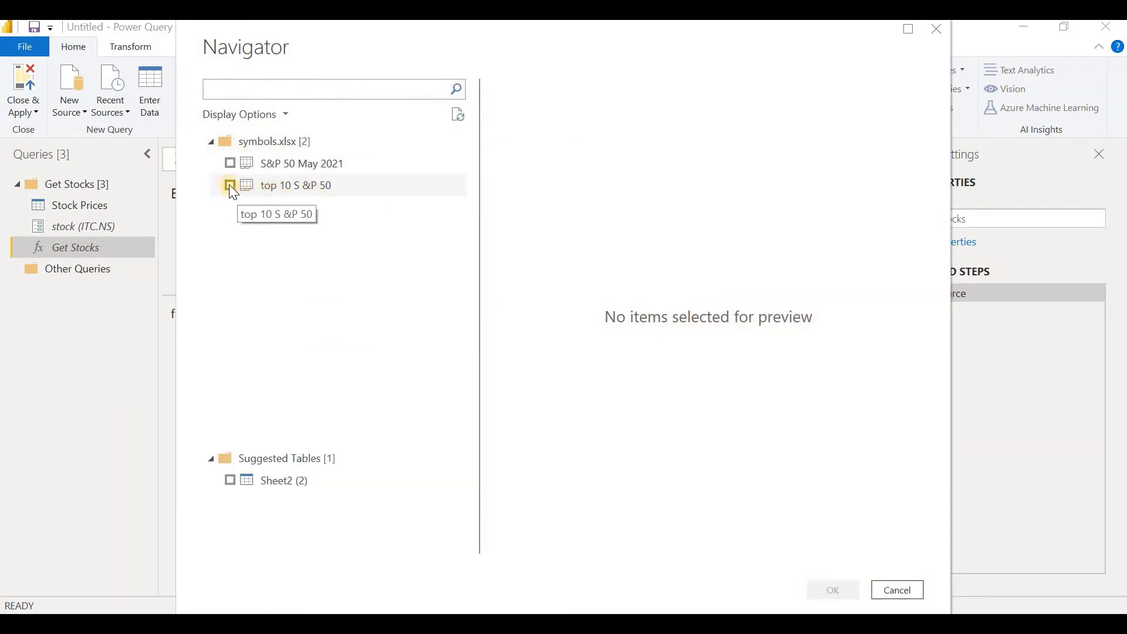
left_click(230, 186)
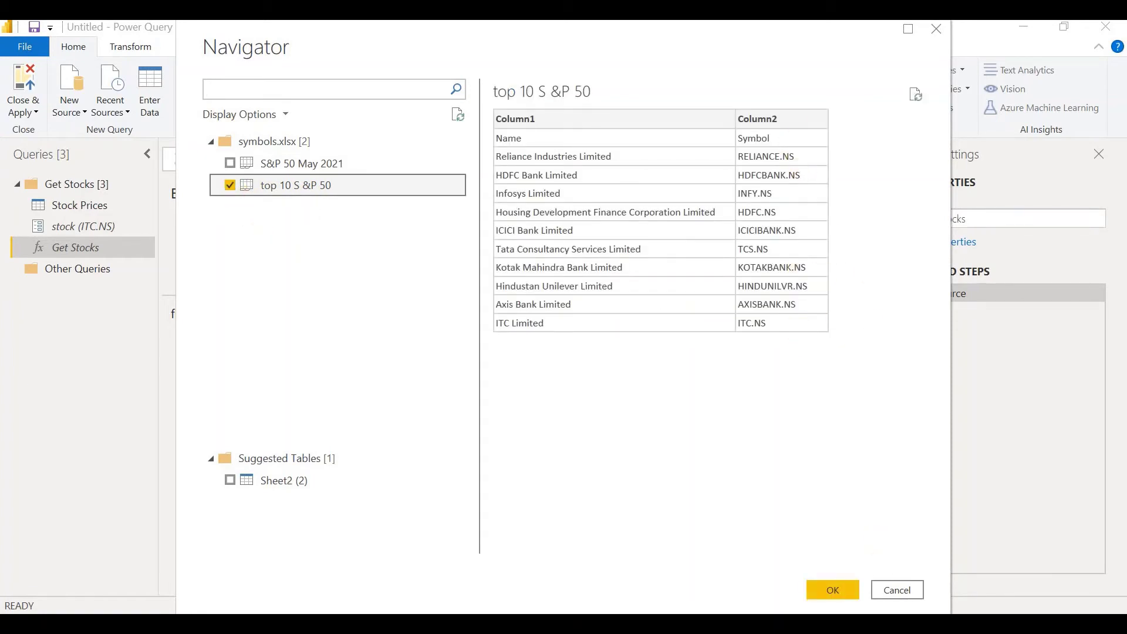
left_click(833, 591)
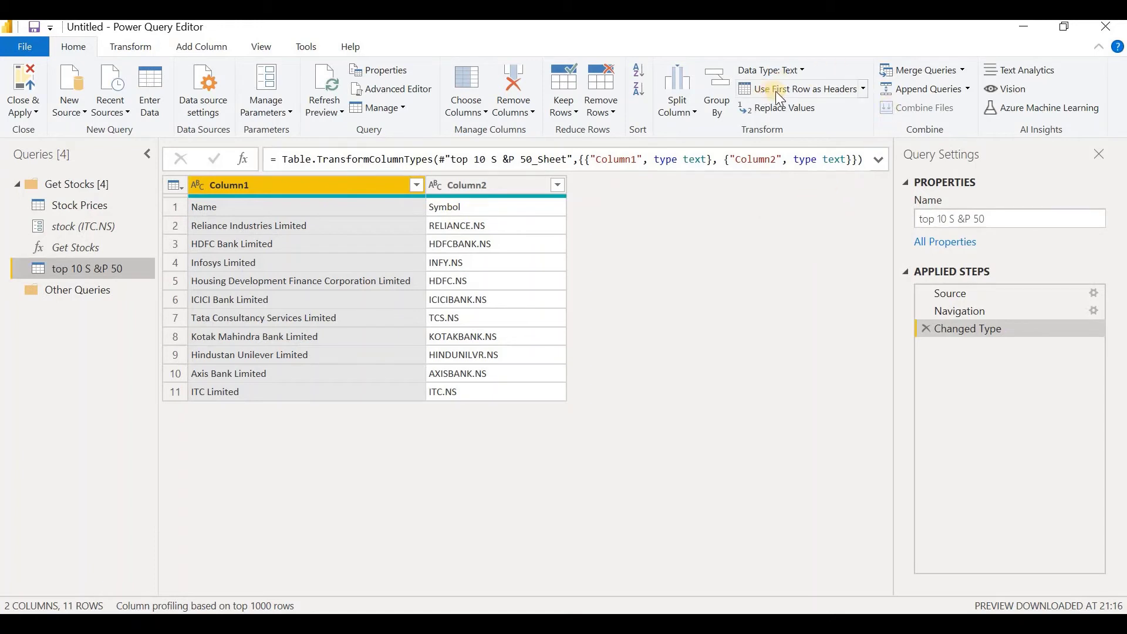
left_click(840, 90)
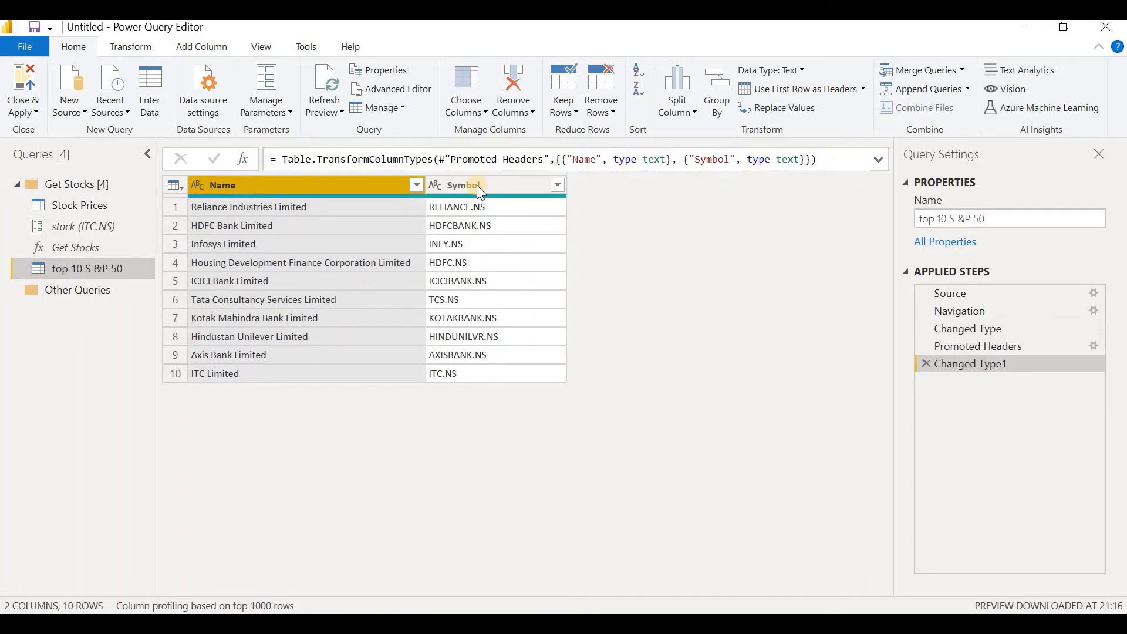
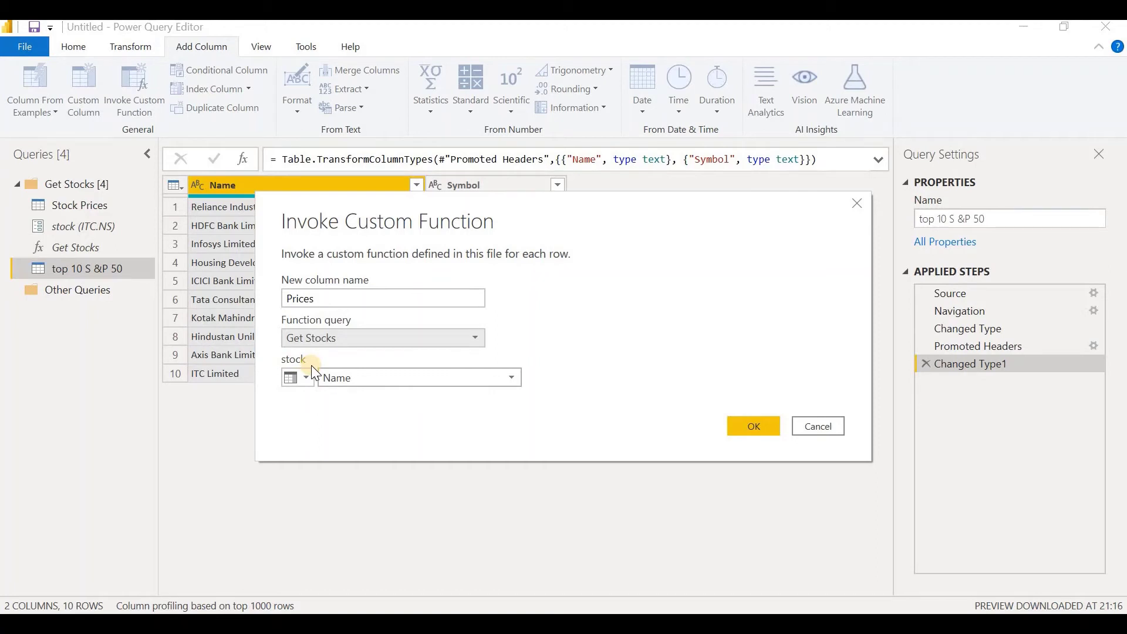
Step: Invoke the Get Stocks function in a new Prices column, using the Symbol column as the stock argument
left_click(305, 378)
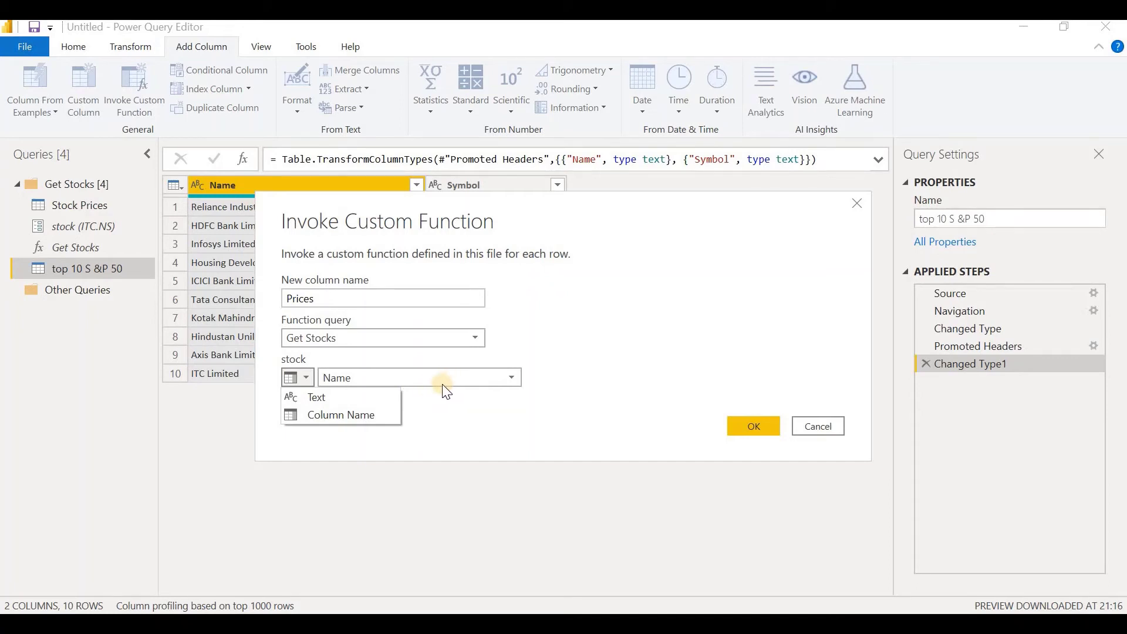
left_click(354, 415)
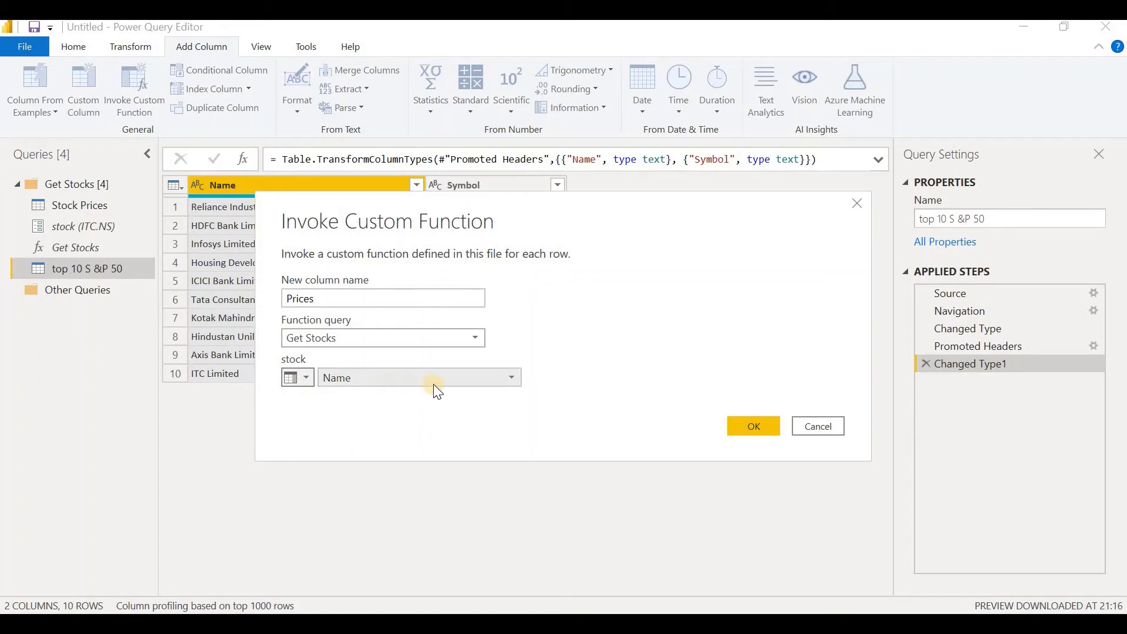
left_click(512, 378)
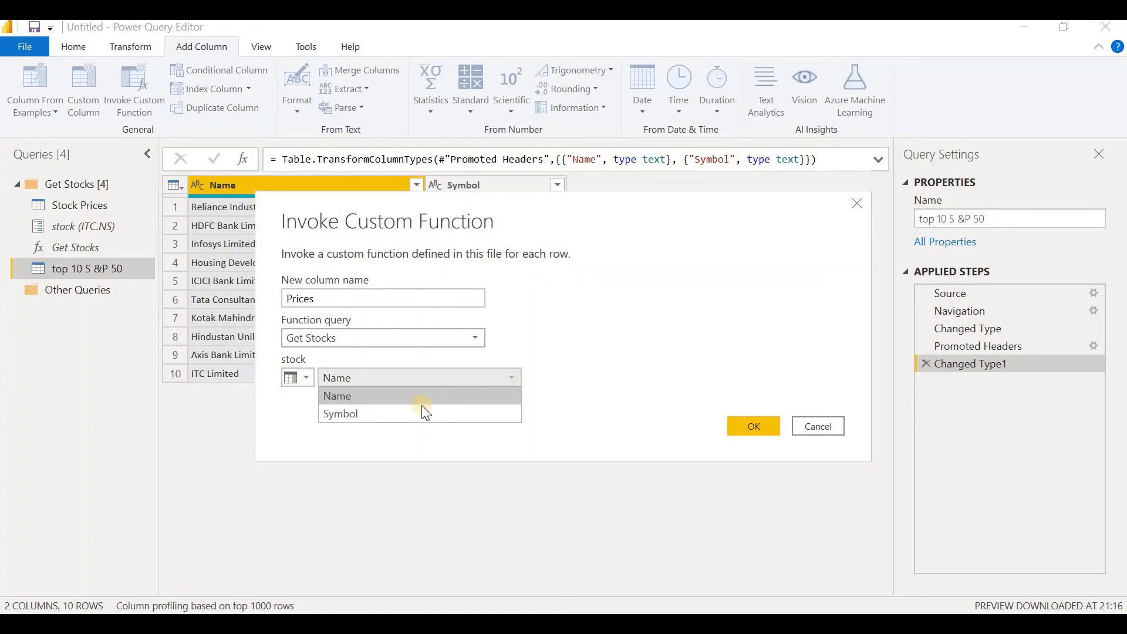
left_click(360, 413)
left_click(751, 428)
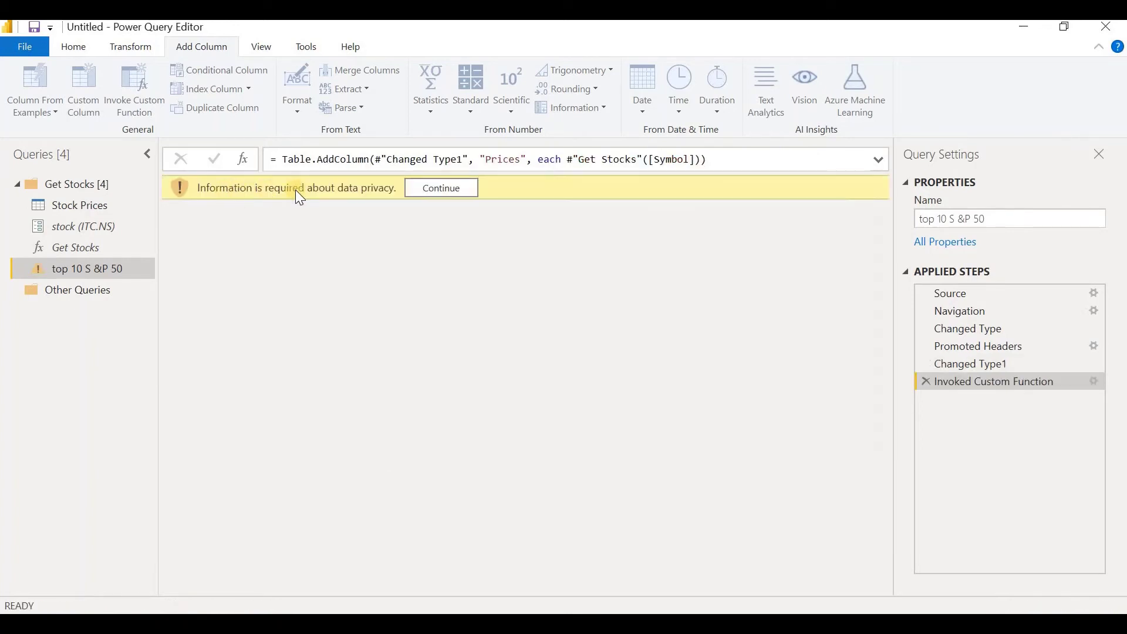
Step: Ignore the privacy level checks for this file and save the privacy settings
left_click(461, 193)
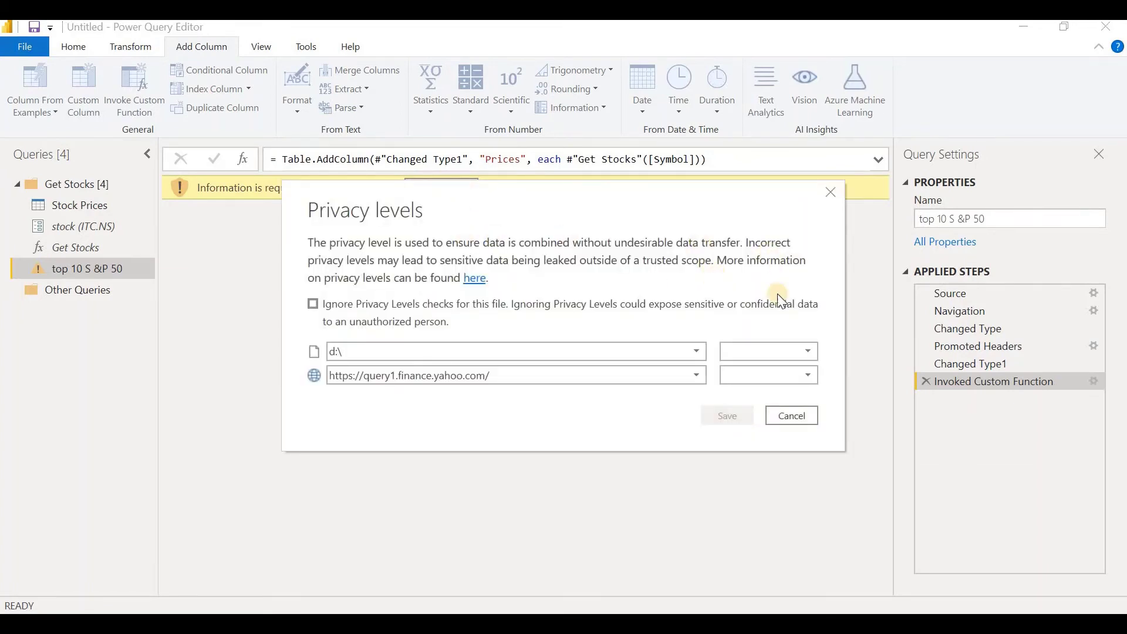
left_click(312, 303)
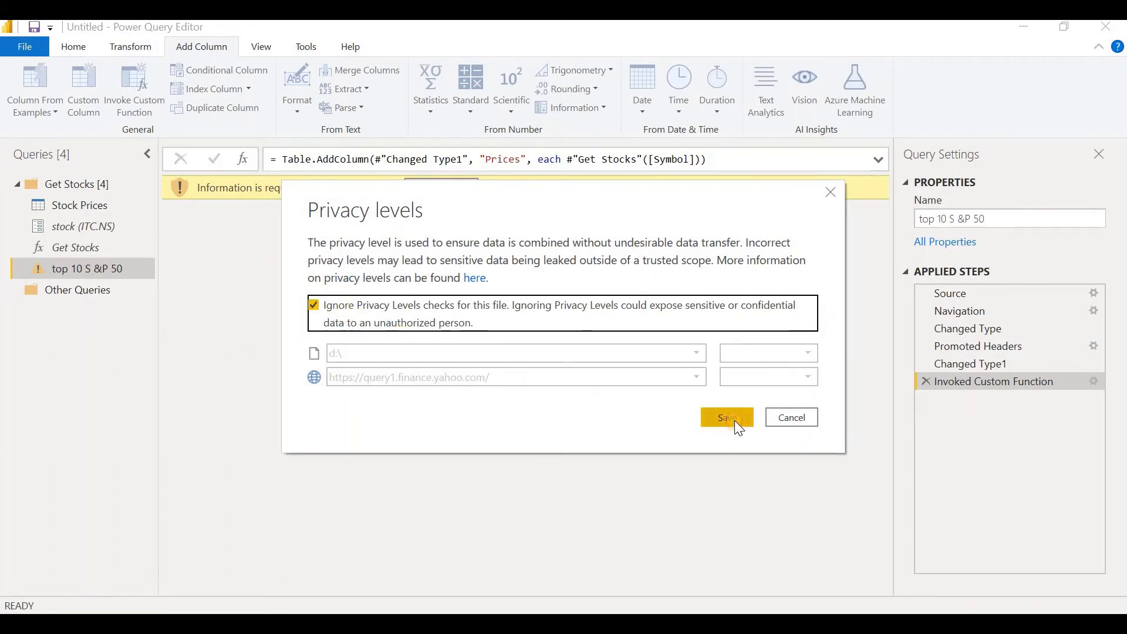
left_click(735, 420)
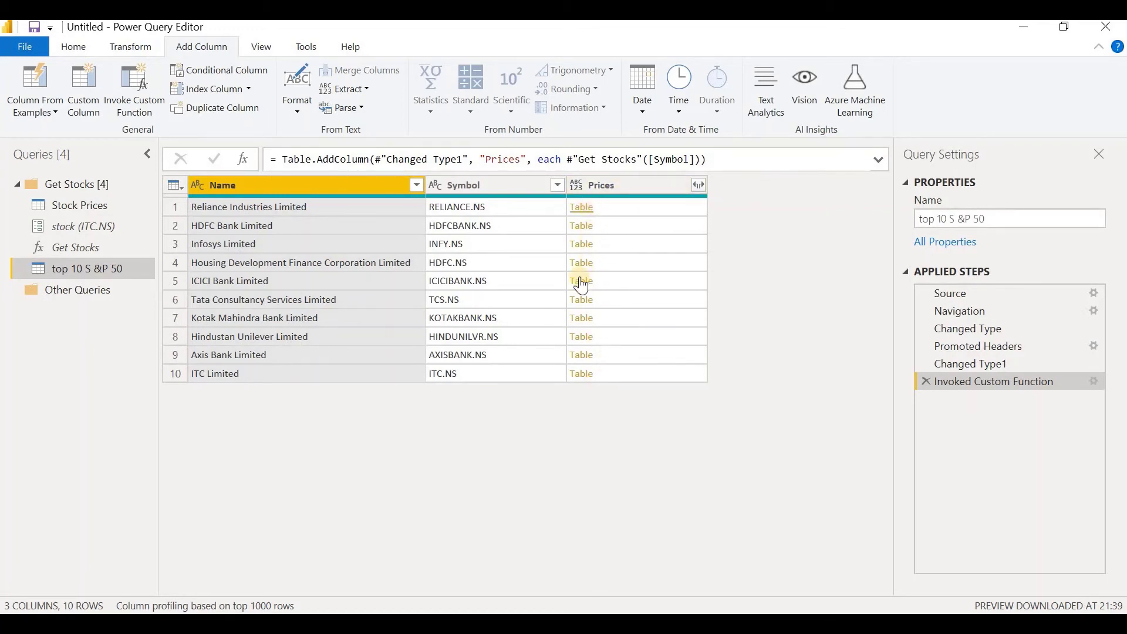
Step: Preview the nested price table for Reliance Industries Limited and remove the query step that the drill-down adds
left_click(582, 207)
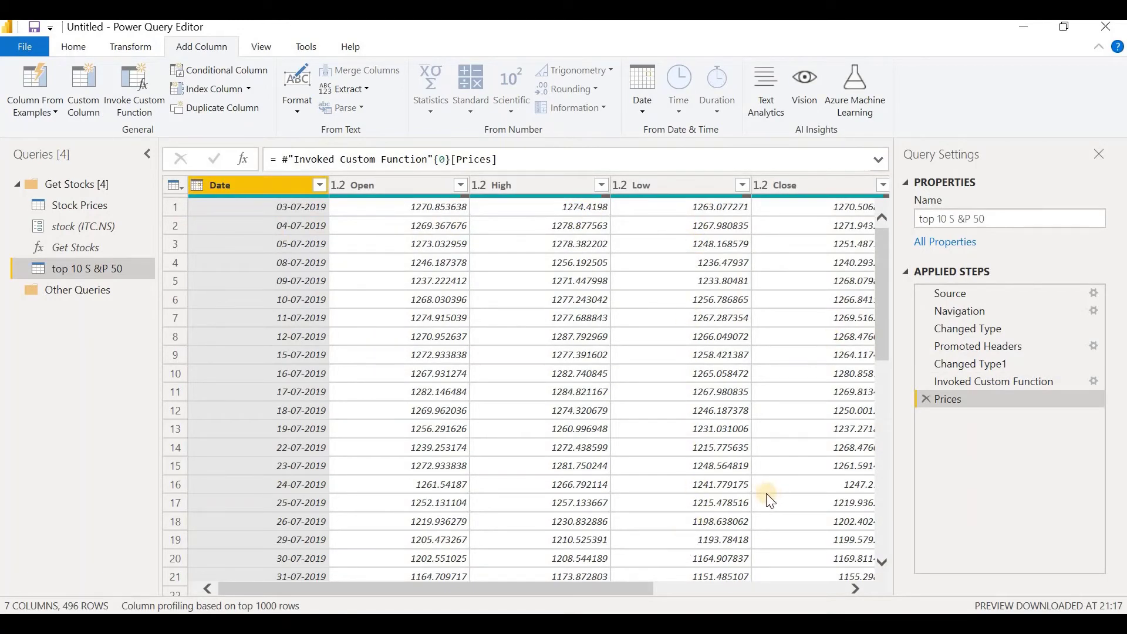
left_click(926, 398)
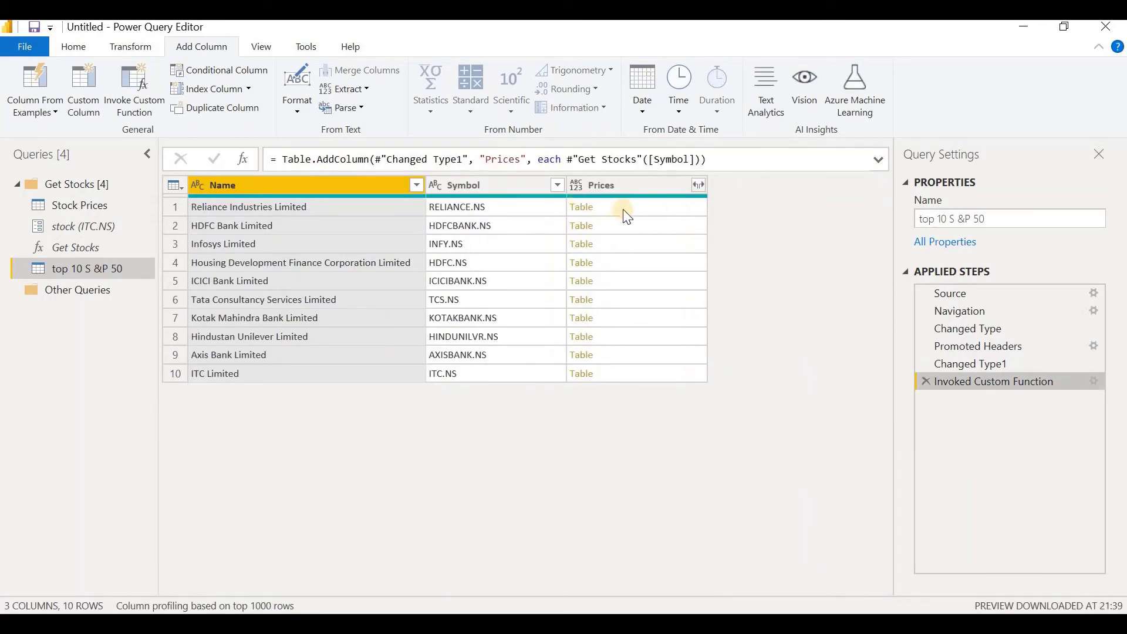
Step: Expand all columns of the Prices tables, without using the original column name as prefix
left_click(699, 184)
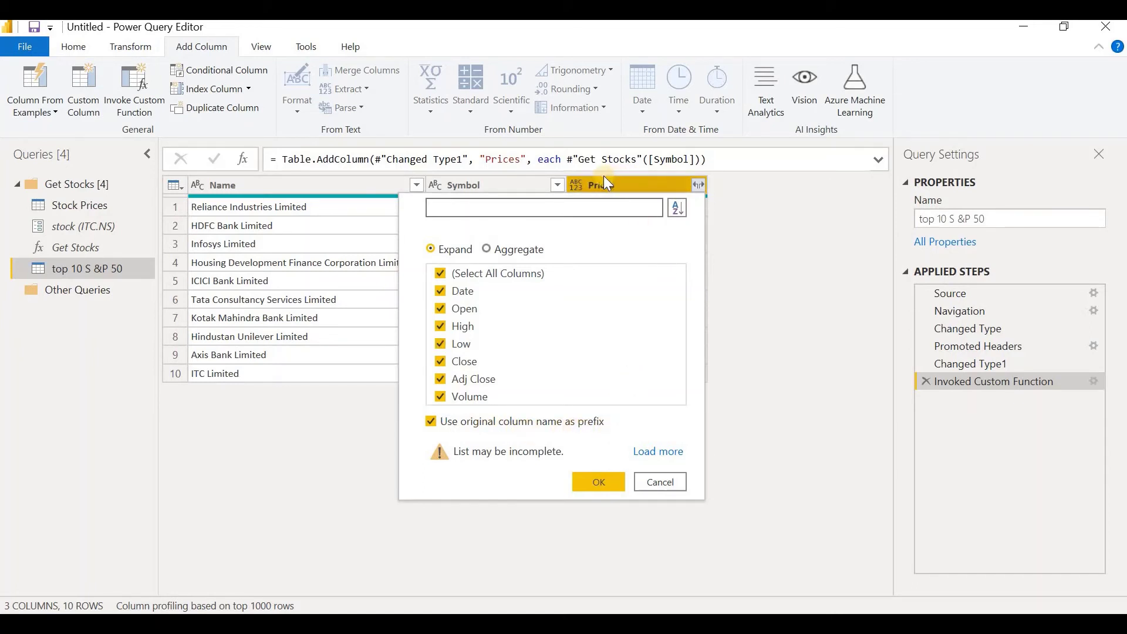
left_click(461, 291)
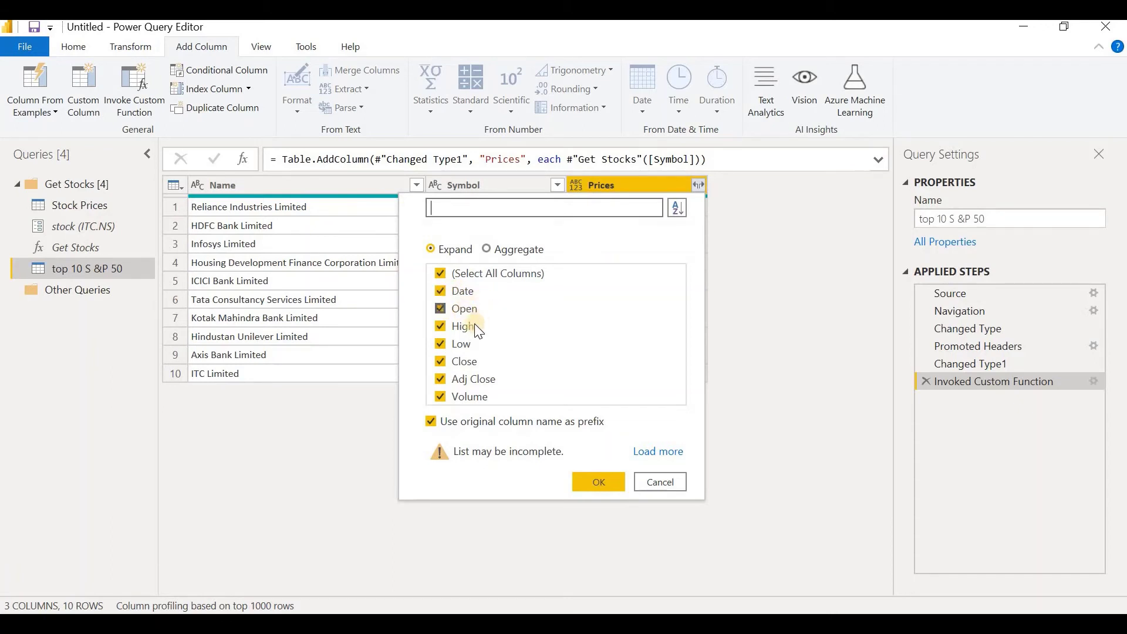
left_click(431, 423)
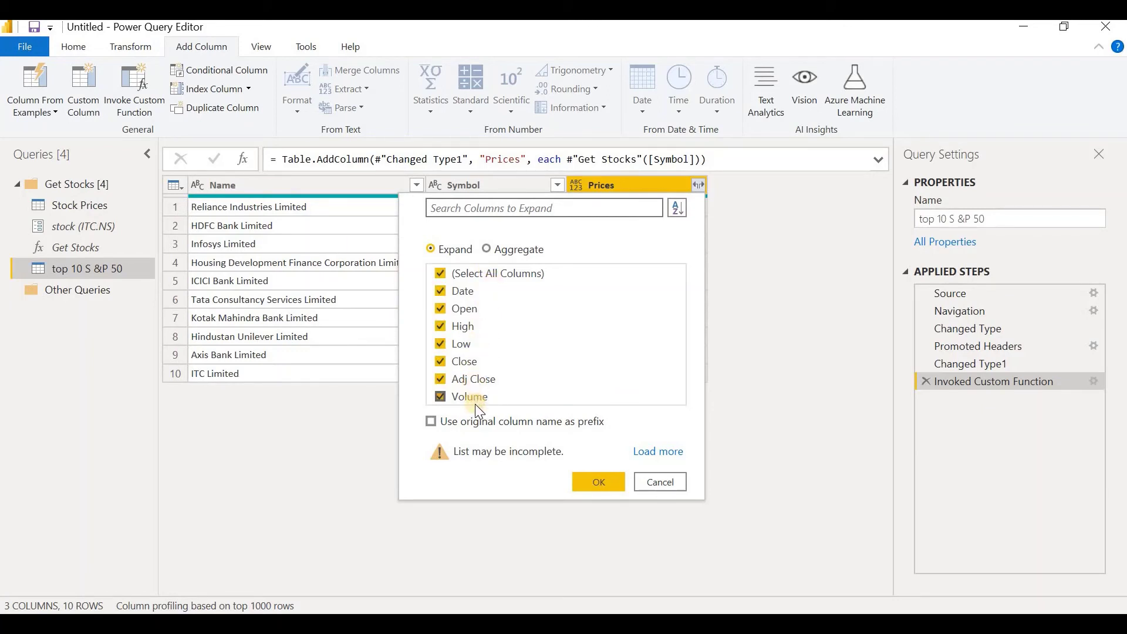
left_click(597, 482)
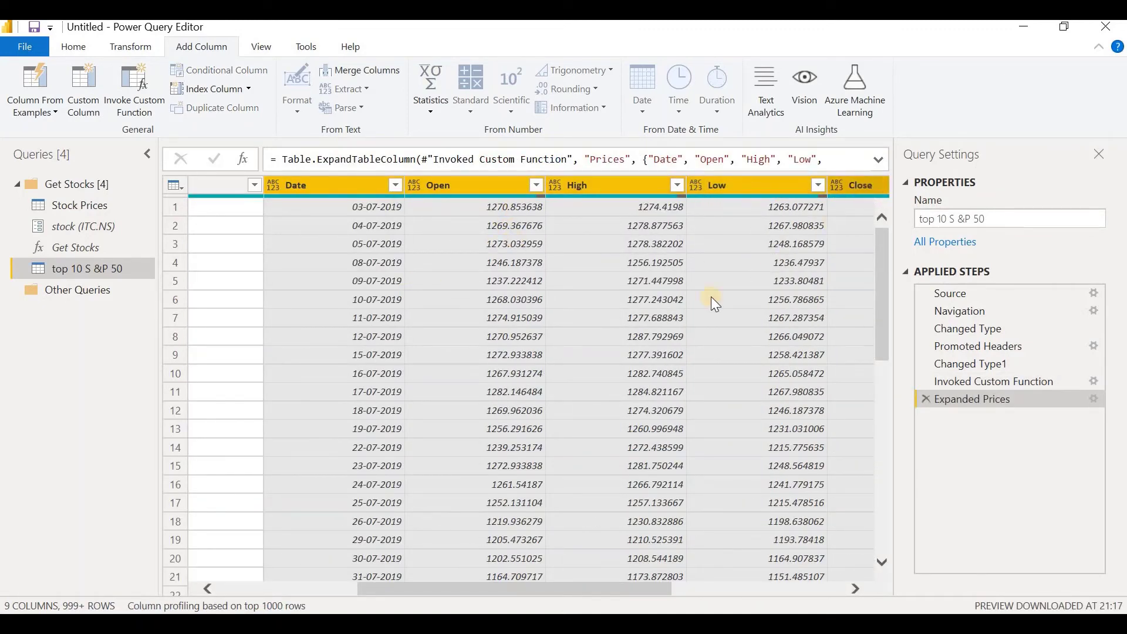
Step: Set the data type of the expanded Date column to Date
left_click_drag(537, 583, 551, 582)
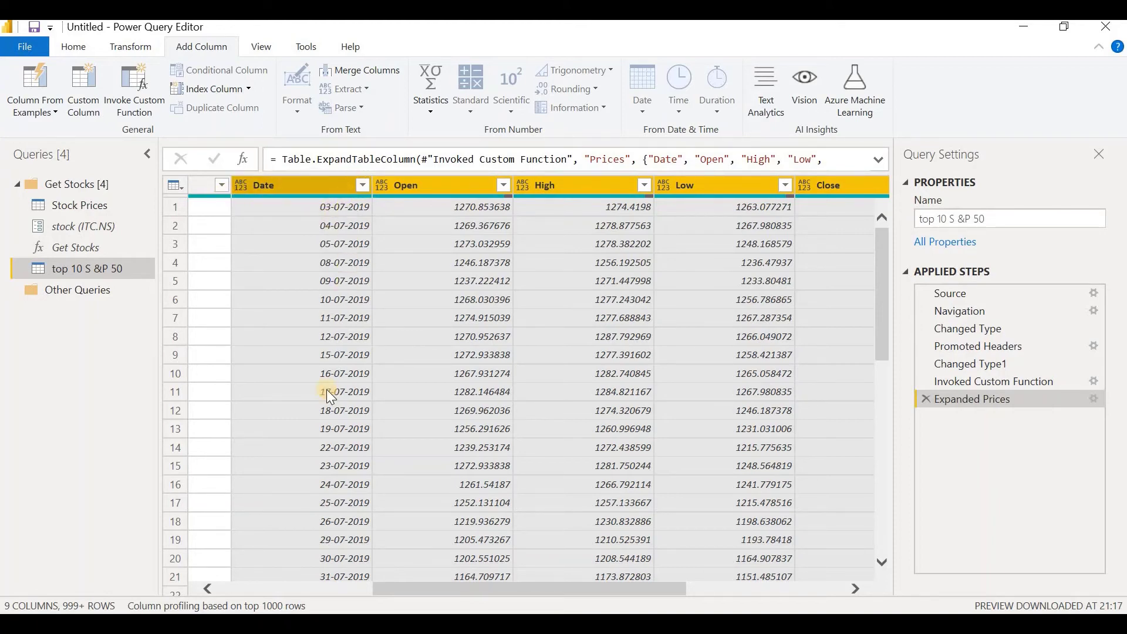
left_click(240, 186)
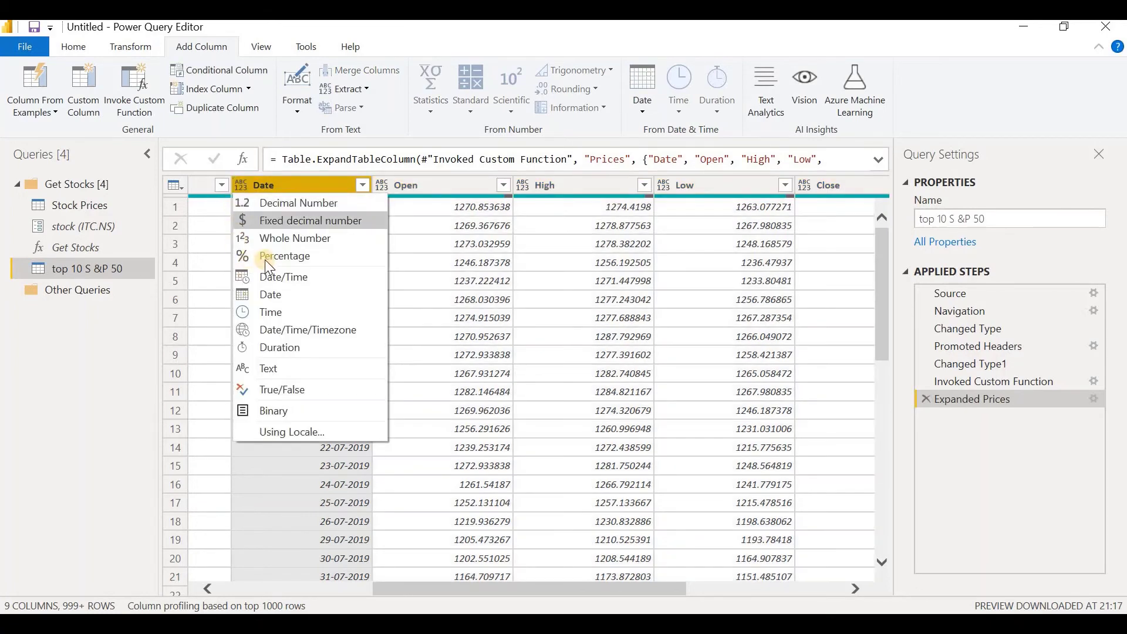
left_click(246, 295)
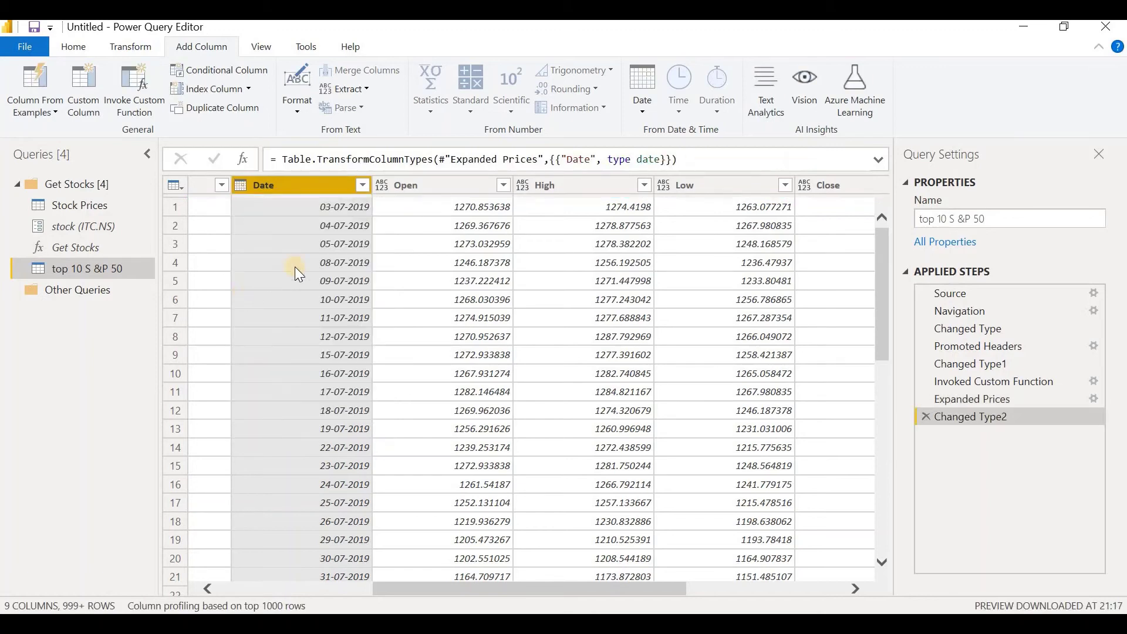
Step: Set the Open, High, Low, Close and Adj Close columns to Decimal Number and the Volume column to Whole Number
left_click(382, 186)
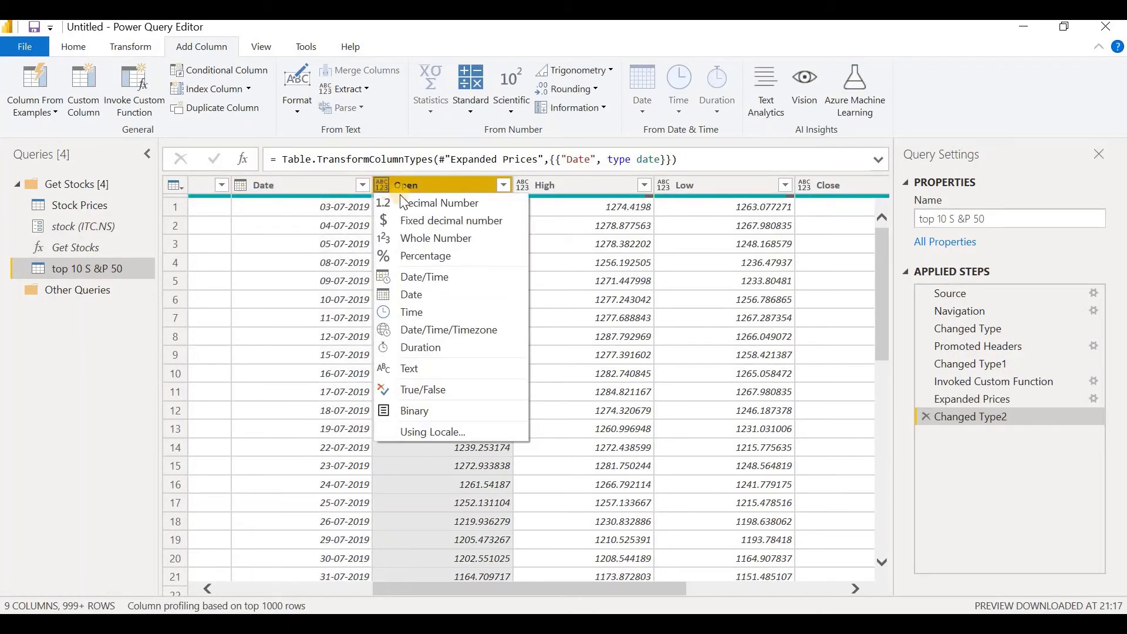
left_click(456, 202)
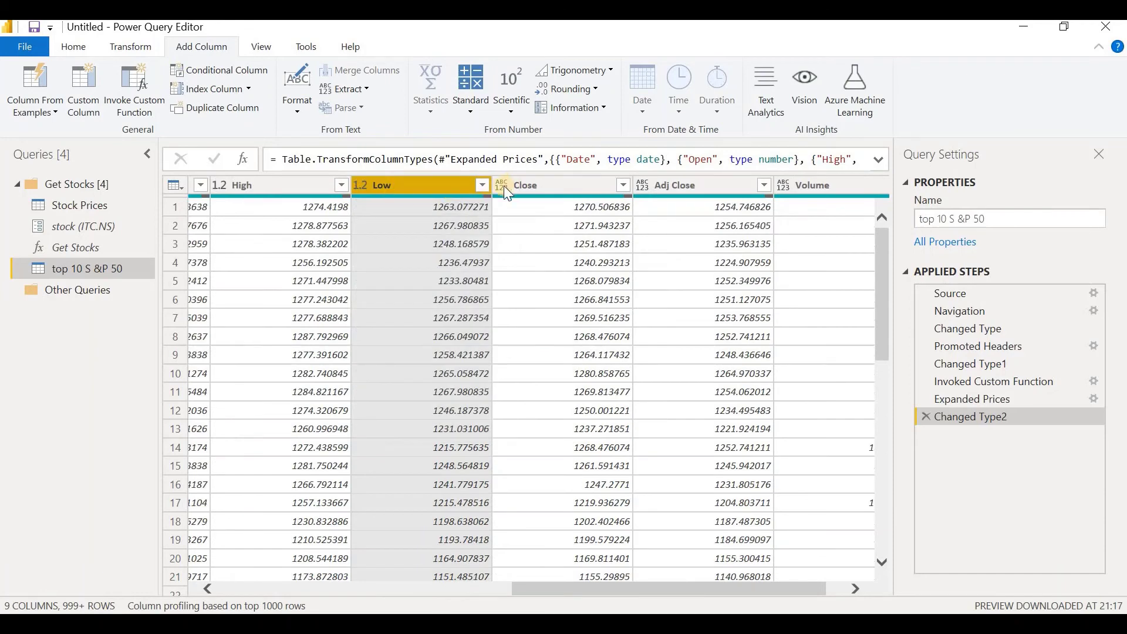
left_click(503, 185)
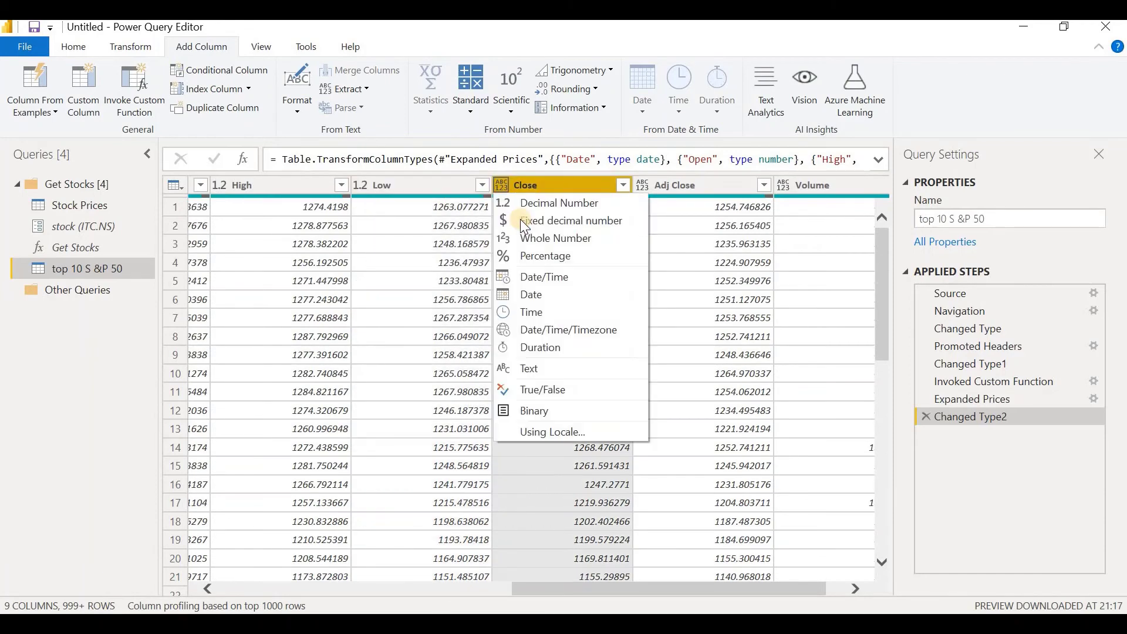
left_click(526, 202)
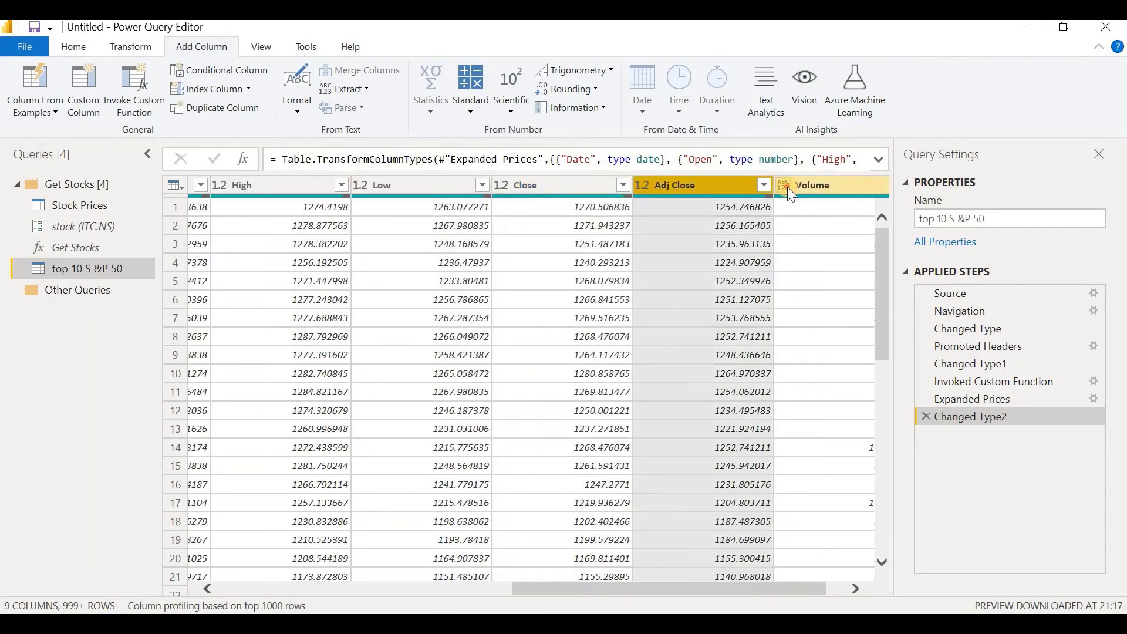
left_click(787, 187)
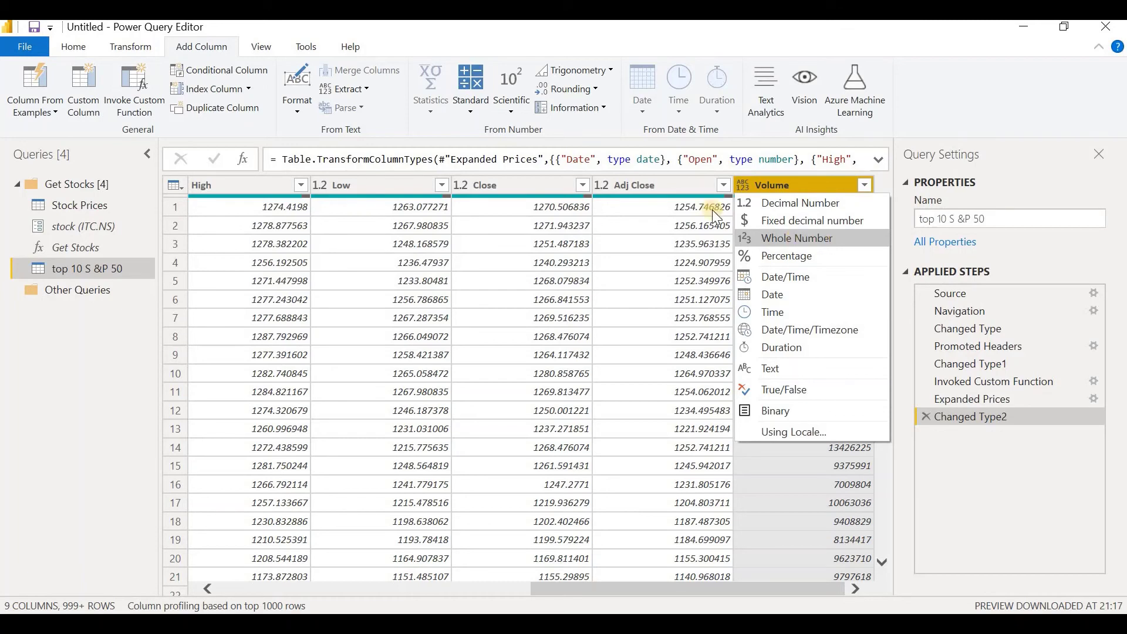
key("Escape")
scroll(370, 202, "left", 3)
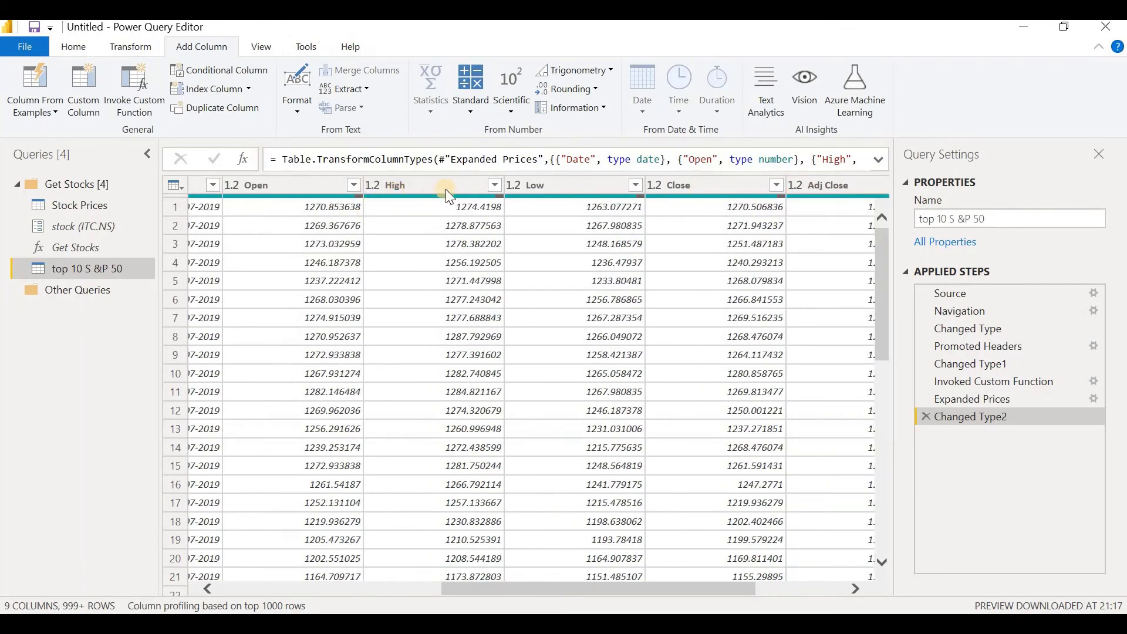
left_click(734, 185)
left_click(318, 585)
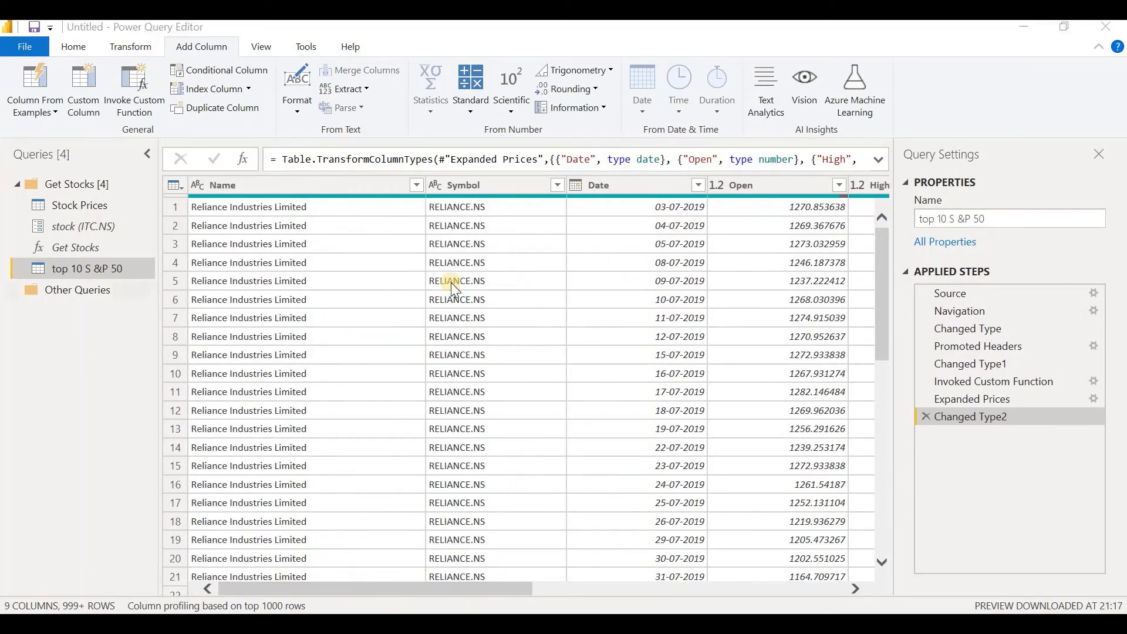
Step: Close the query editor and apply the query changes to load the tables into the report
left_click(72, 48)
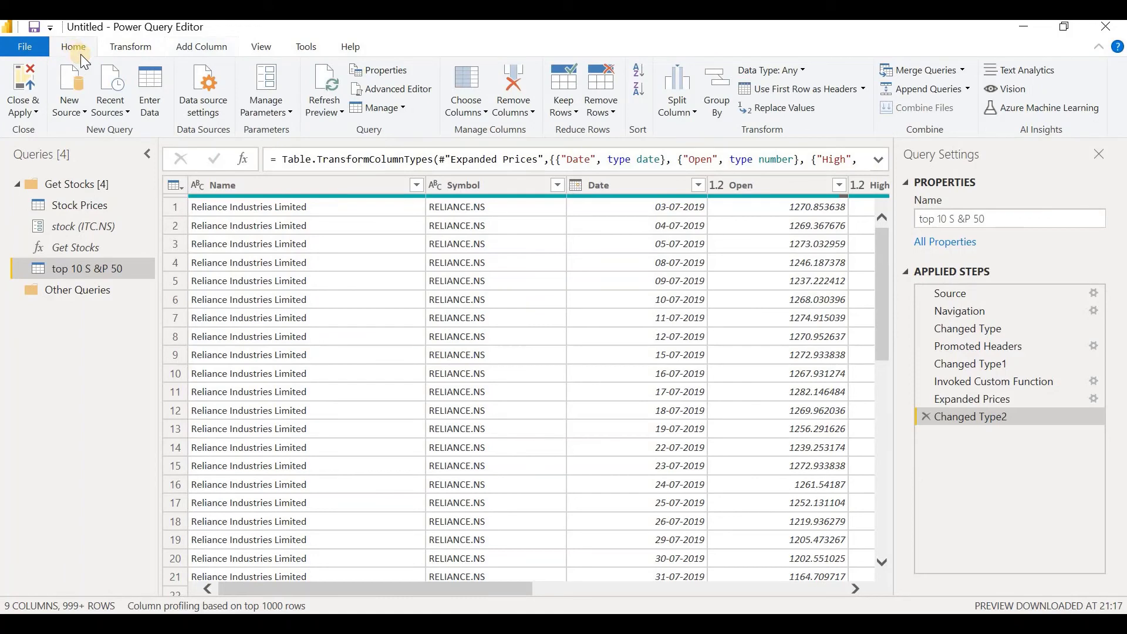
left_click(35, 111)
left_click(50, 129)
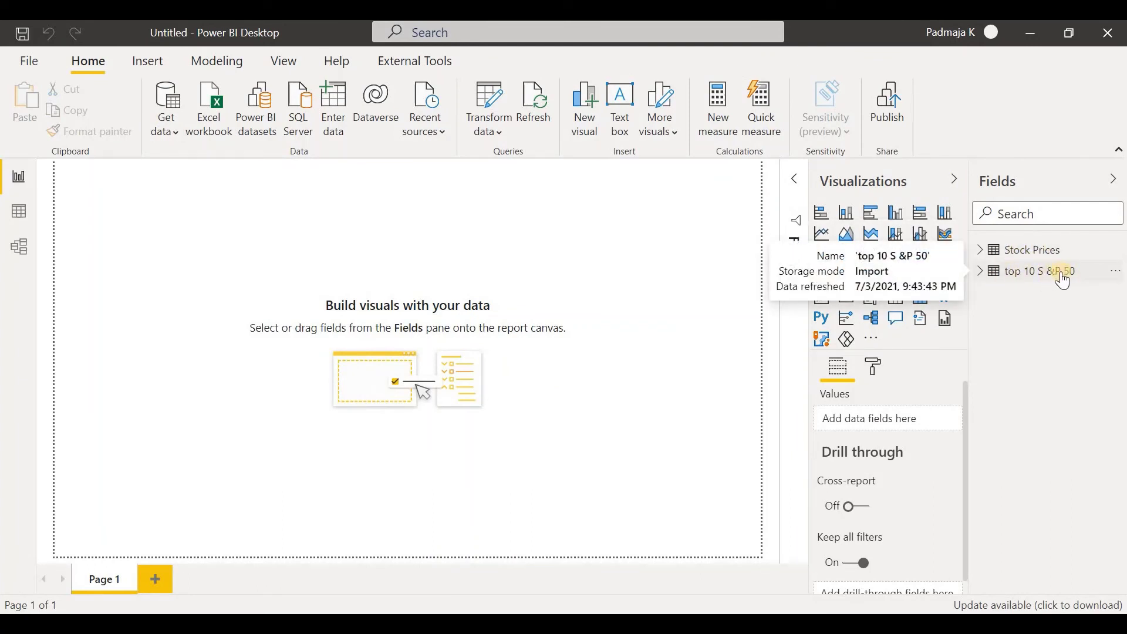
Step: Hide the Stock Prices table from the report fields
right_click(1025, 257)
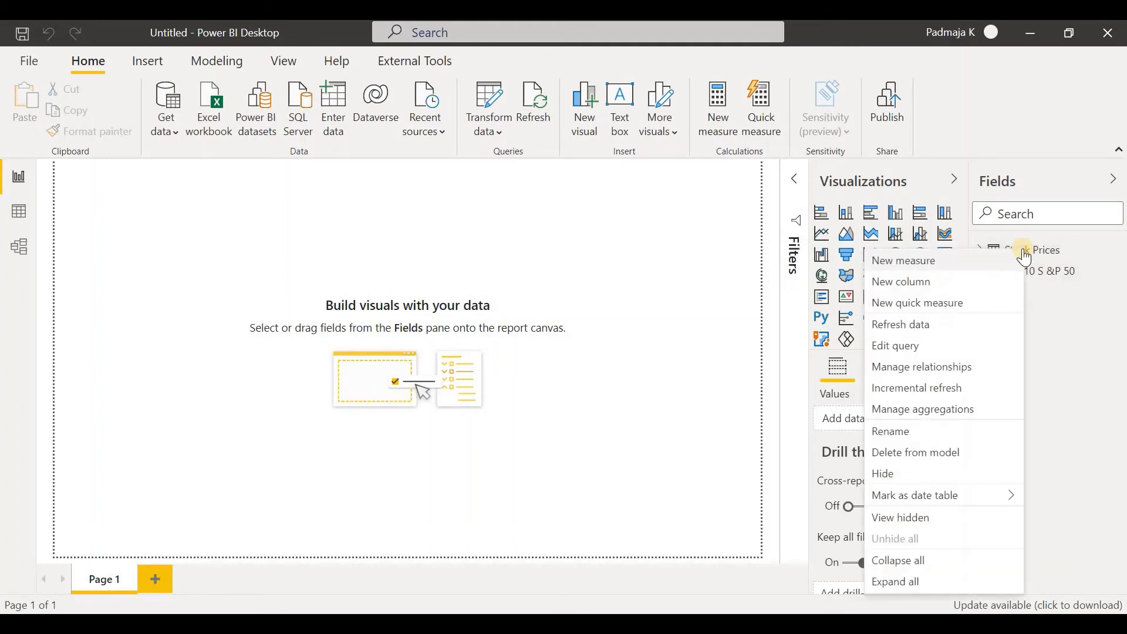
left_click(892, 475)
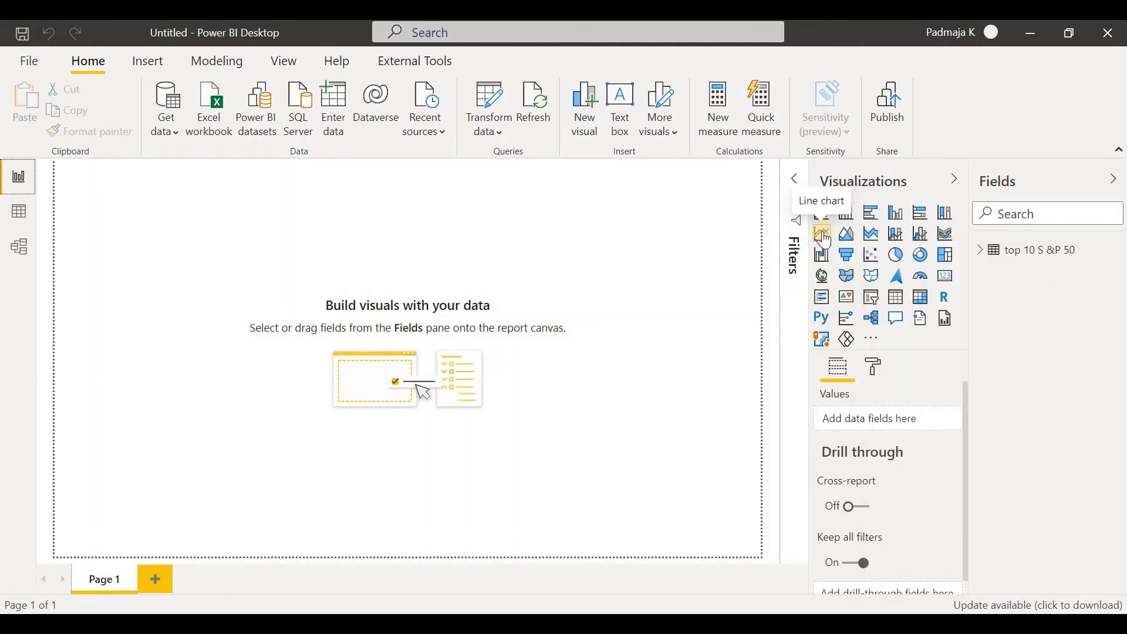
Step: Add a line chart to the report page and enlarge it to fill the canvas
left_click(824, 240)
left_click_drag(216, 311, 669, 502)
left_click_drag(737, 512, 748, 541)
Step: Put the Date field of the top 10 S &P 50 table on the chart's axis as plain Date instead of Date Hierarchy
left_click(985, 260)
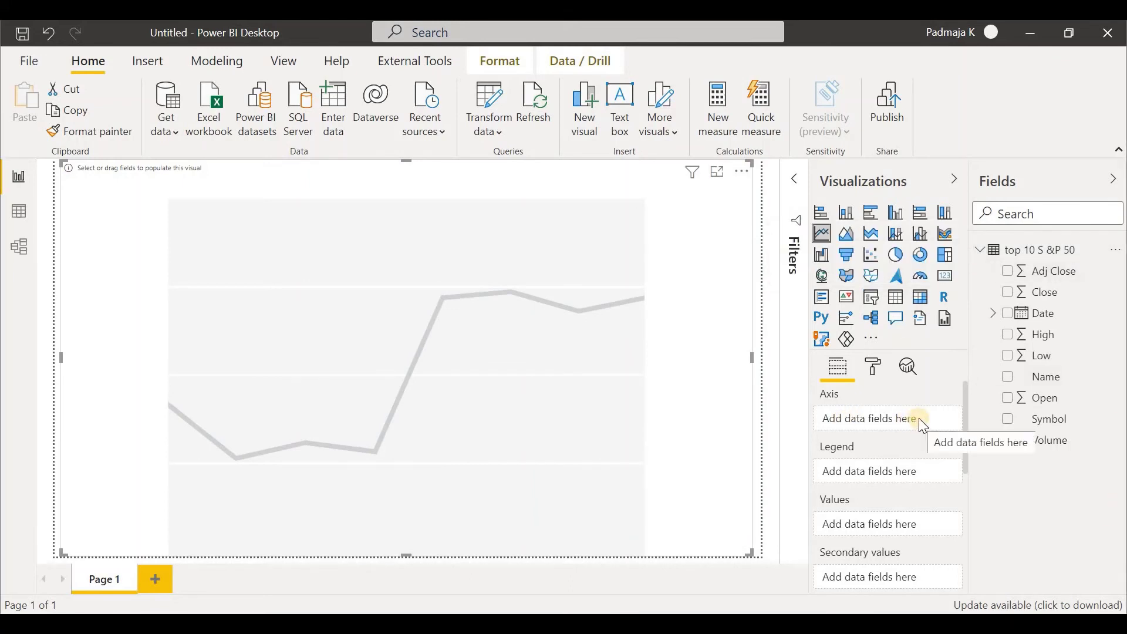
left_click_drag(1053, 317, 873, 428)
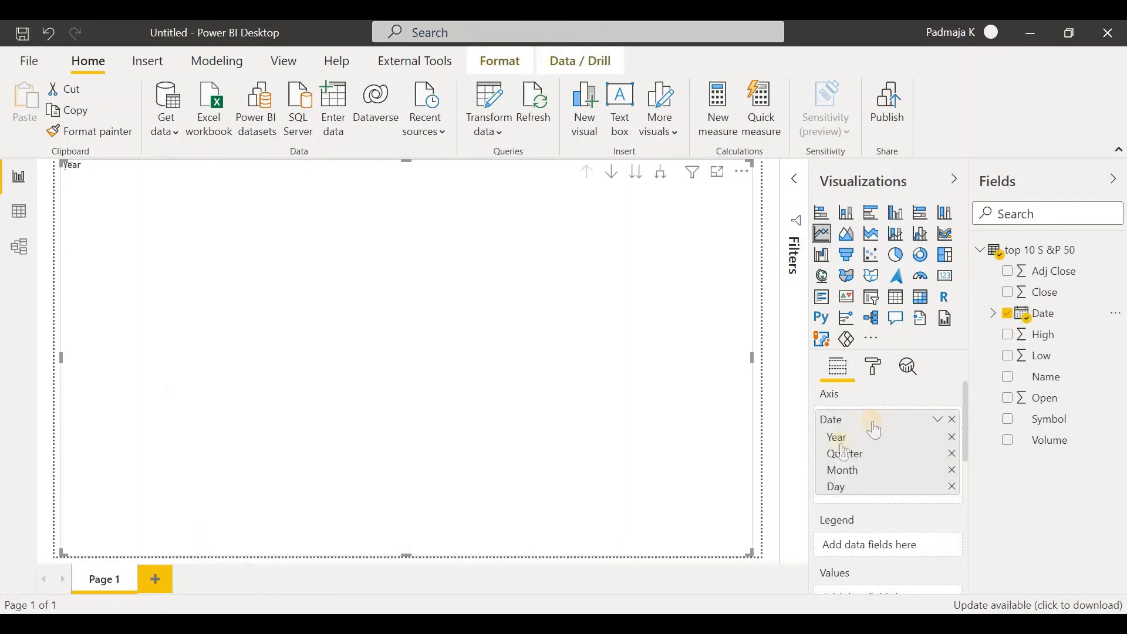
left_click(937, 420)
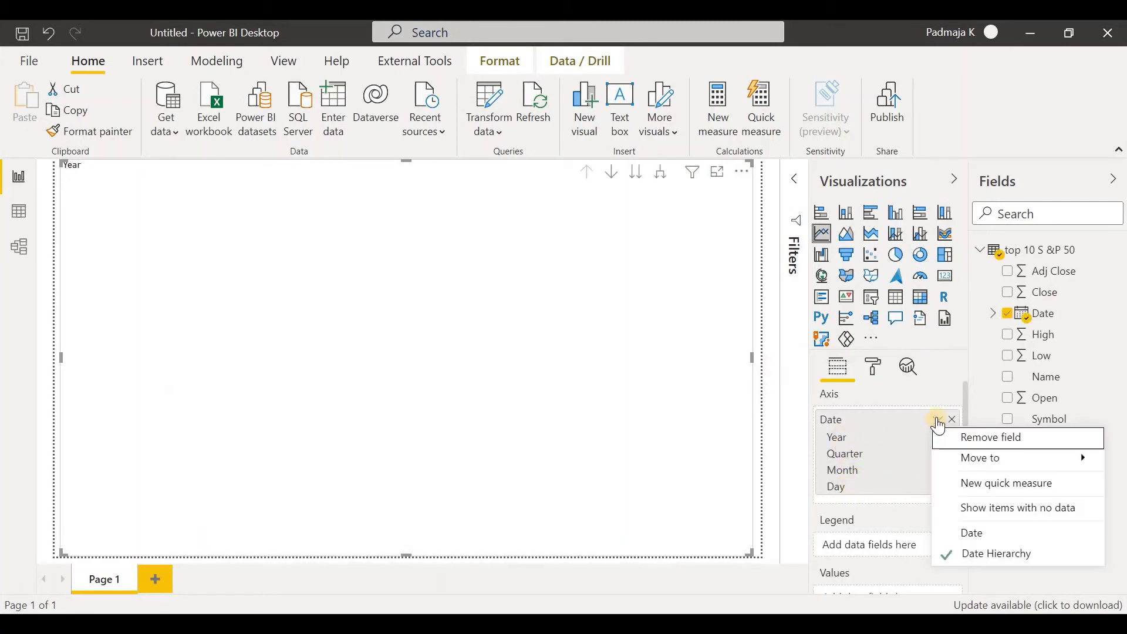
left_click(977, 534)
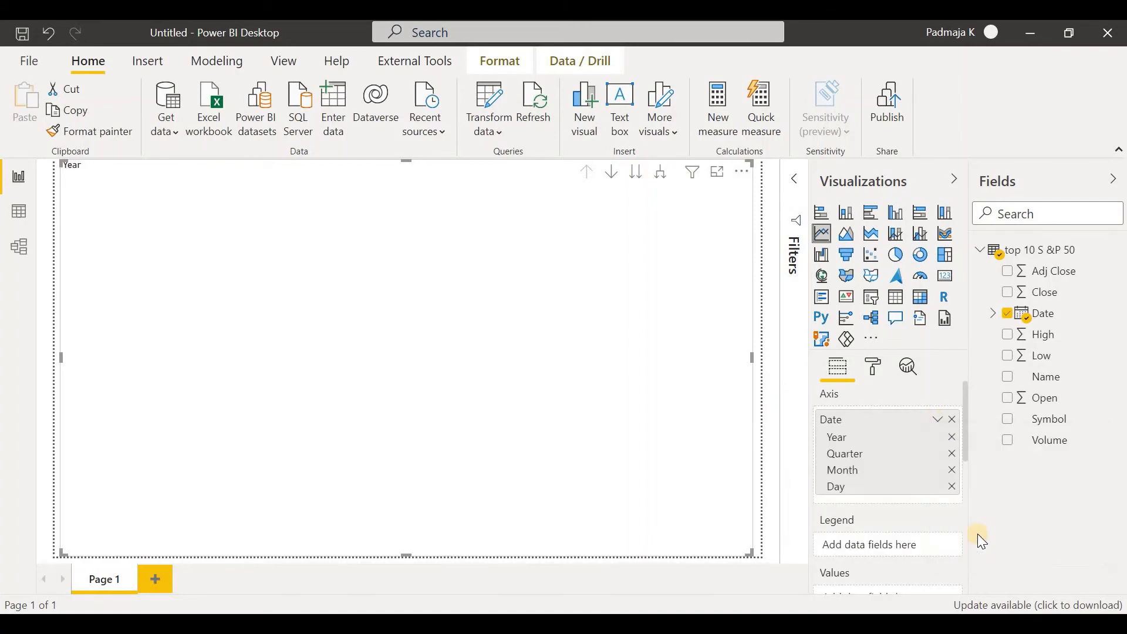
Step: Use Close as the line chart's values and Symbol as its legend
scroll(840, 453, "down", 3)
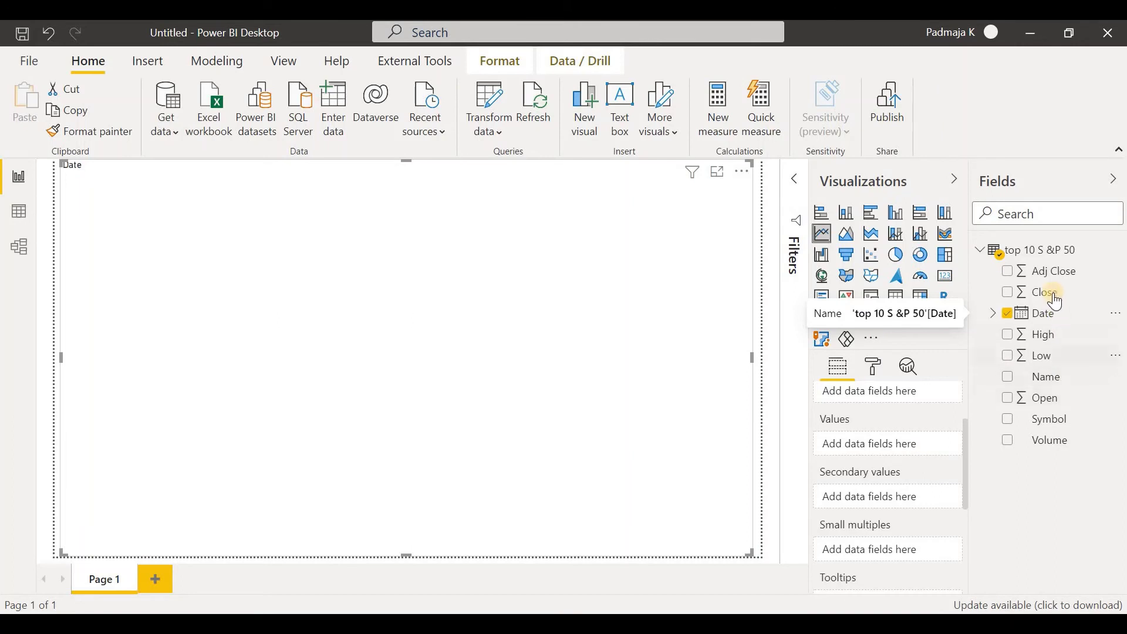
left_click_drag(1054, 298, 868, 493)
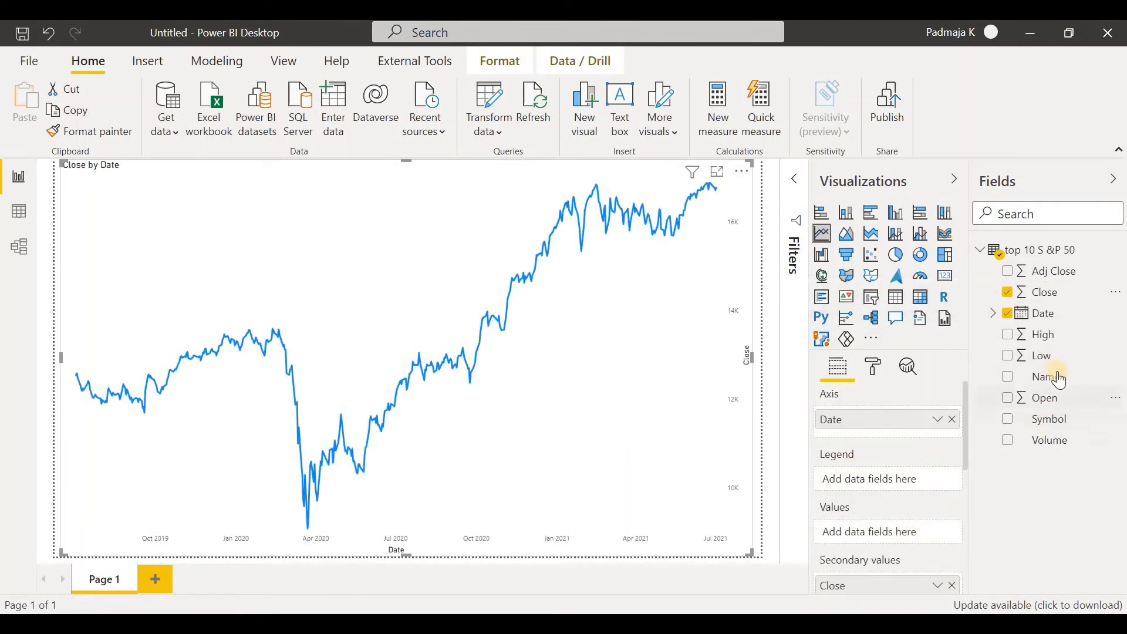
left_click_drag(1054, 420, 875, 481)
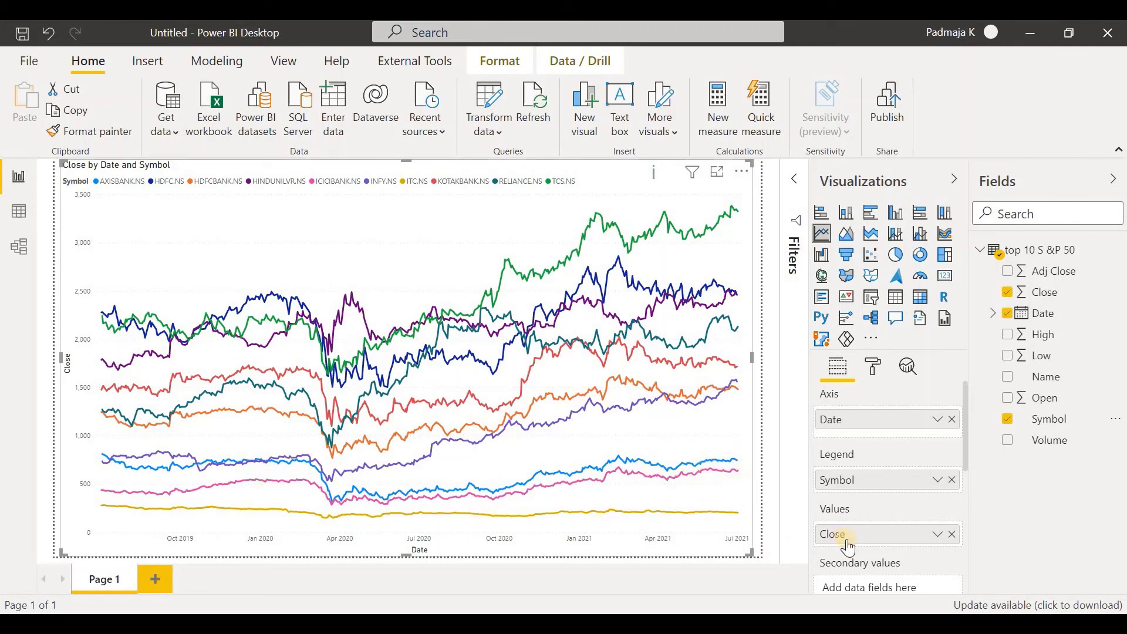
Step: Format the line chart with data labels turned on and the title "Closing Prices of Stocks by Date"
scroll(939, 511, "down", 3)
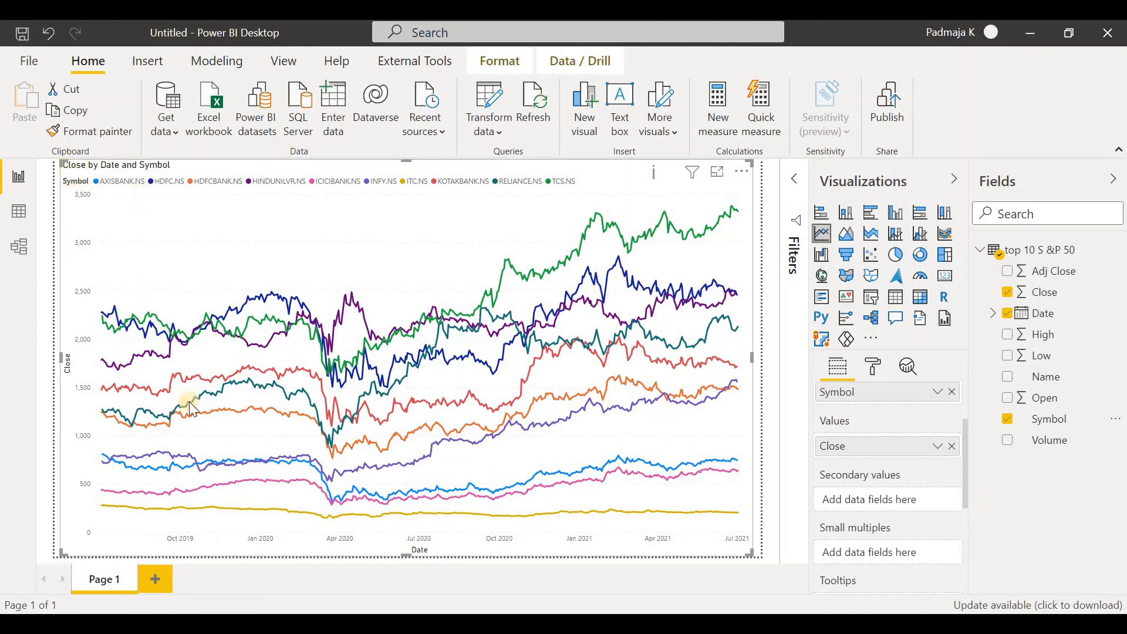
left_click(876, 369)
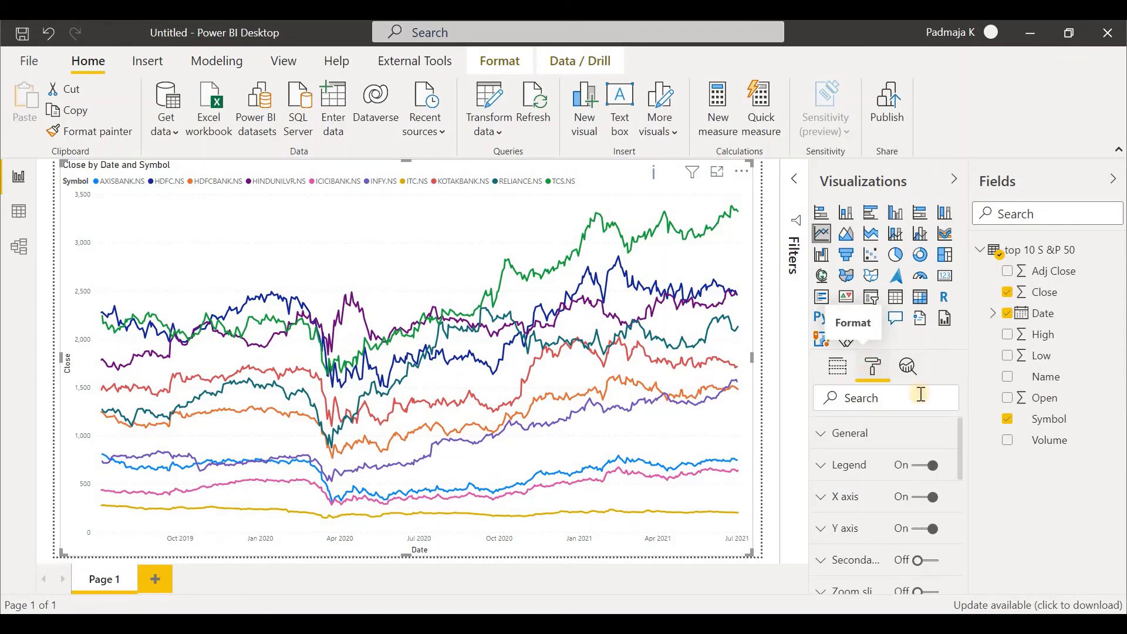
scroll(916, 469, "down", 3)
left_click(938, 484)
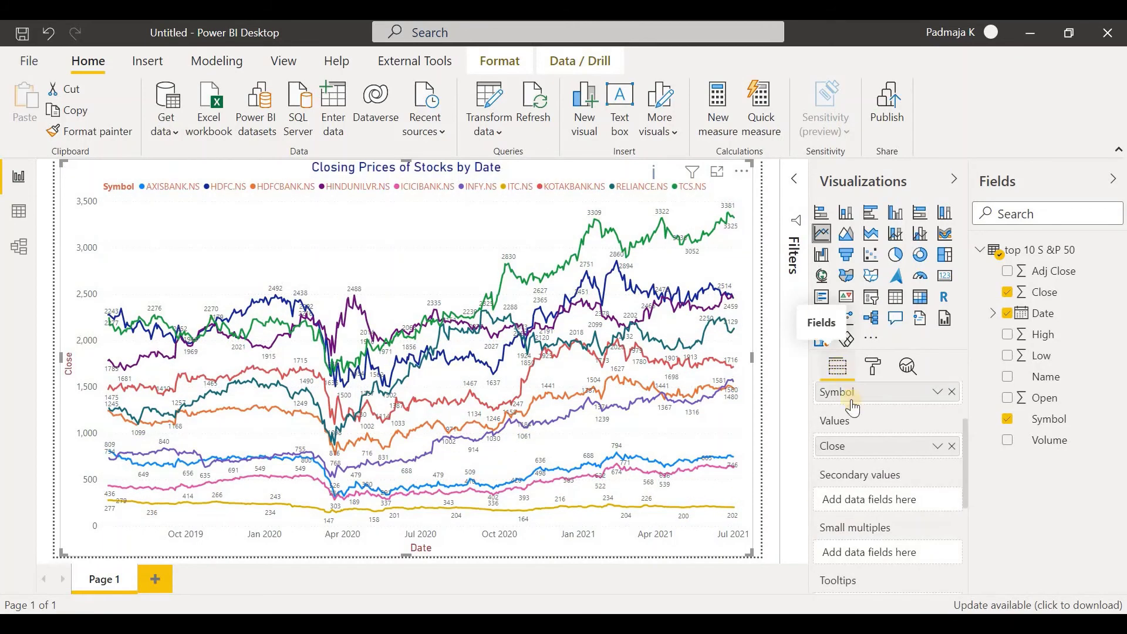
Step: Label the chart's Y axis Closing Price and split the chart into small multiples by Name
scroll(883, 525, "down", 3)
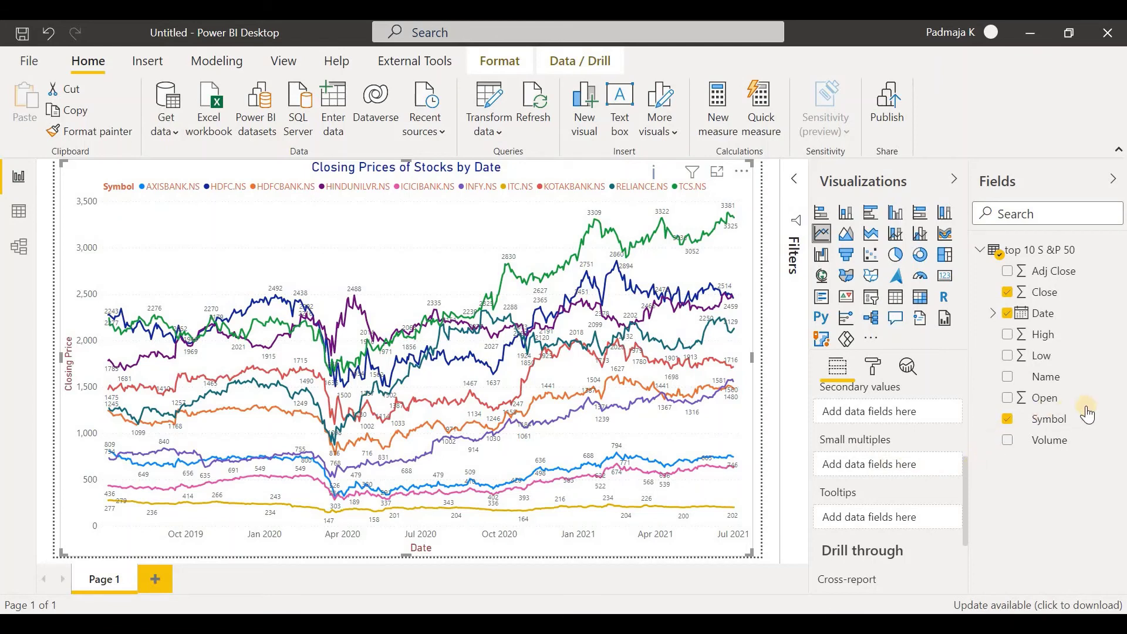
left_click_drag(1053, 384, 863, 465)
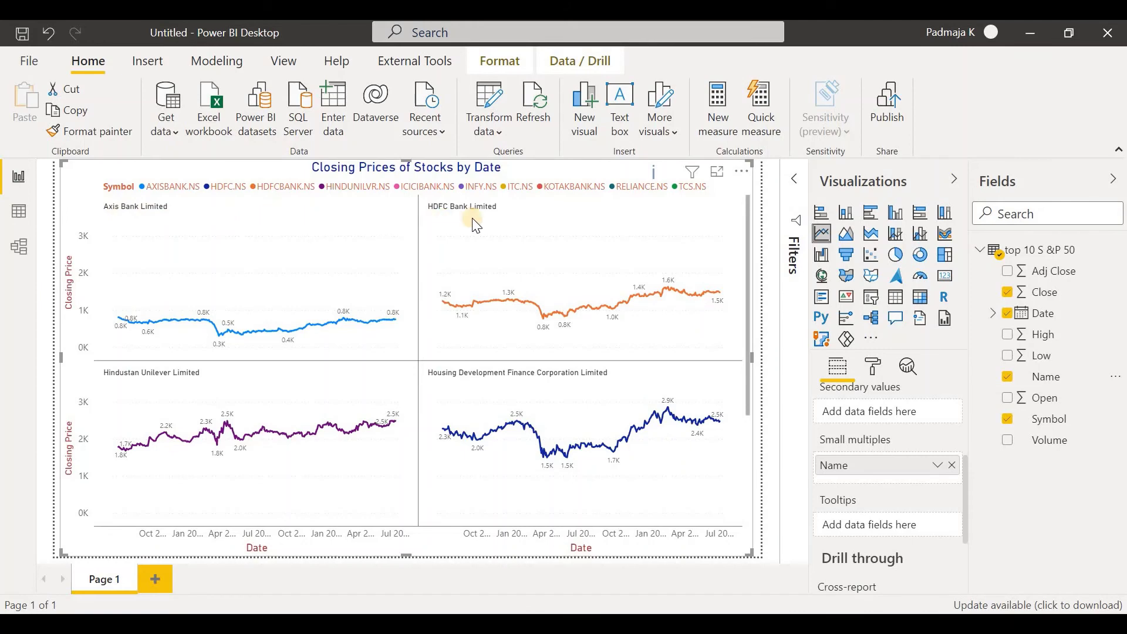
Step: Format the small multiple titles with 14 pt text, a blue font color and center alignment
left_click(874, 367)
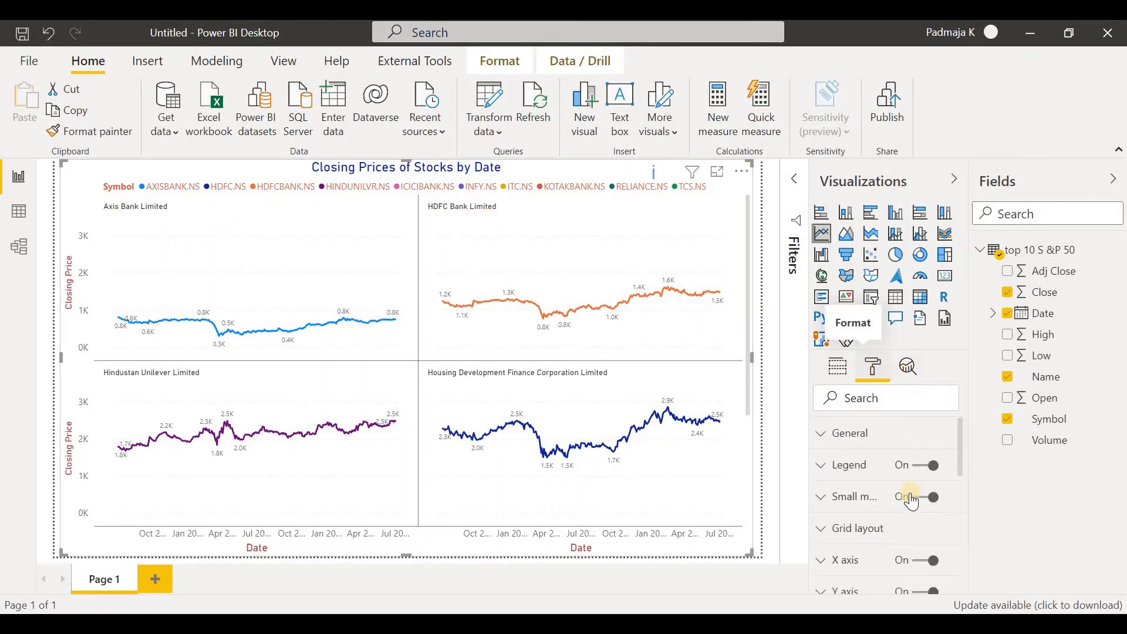
left_click(823, 503)
scroll(871, 473, "down", 3)
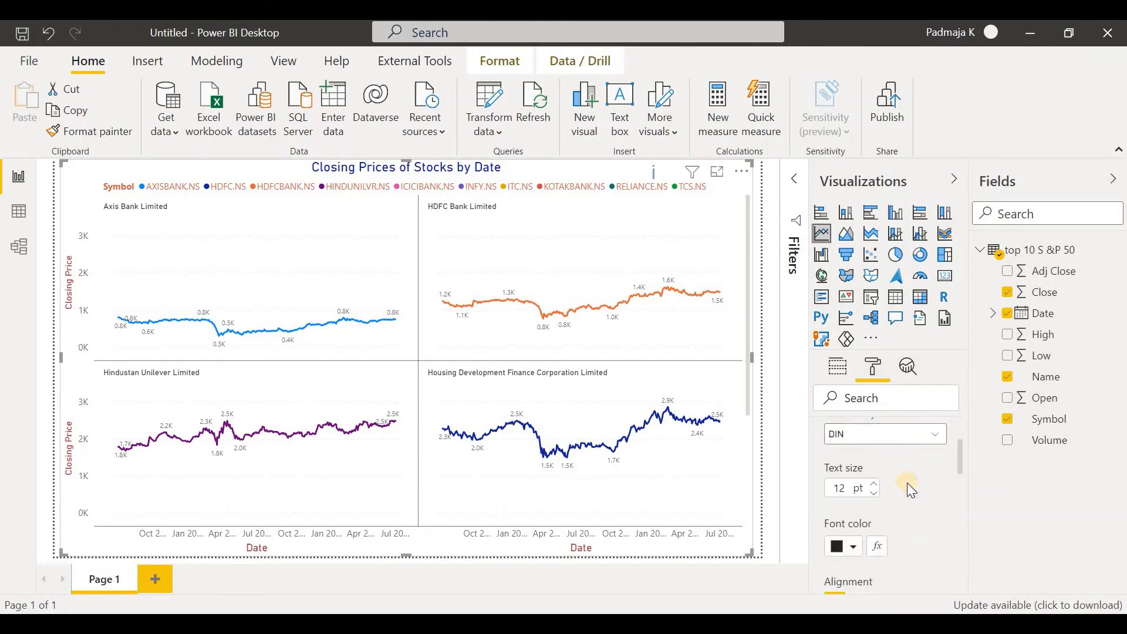
scroll(873, 516, "up", 2)
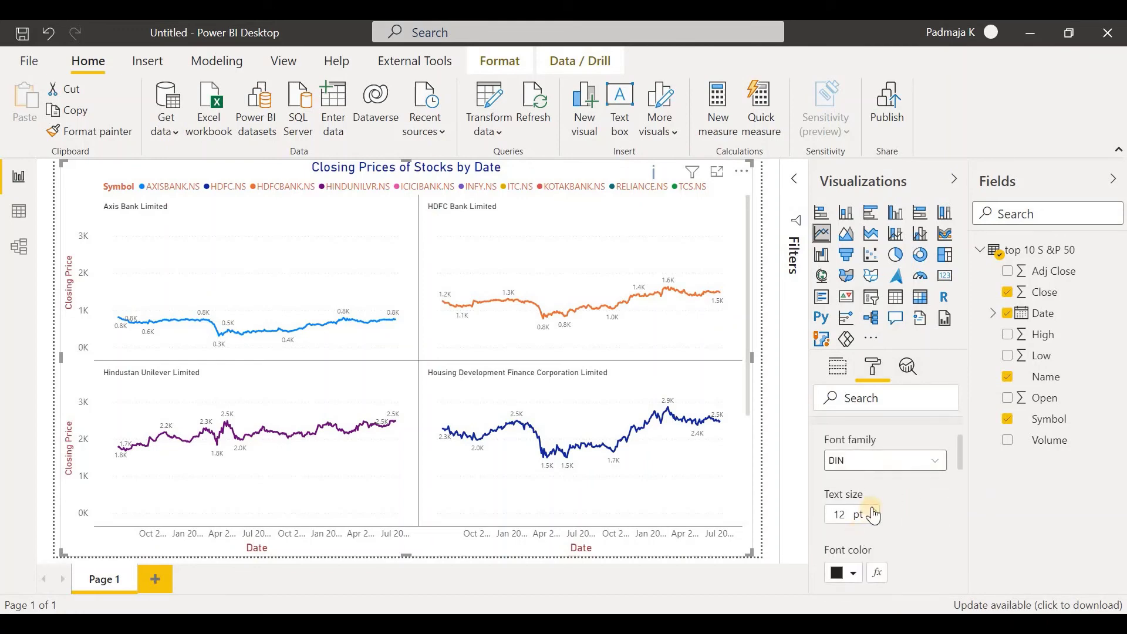
scroll(873, 515, "down", 2)
left_click(852, 485)
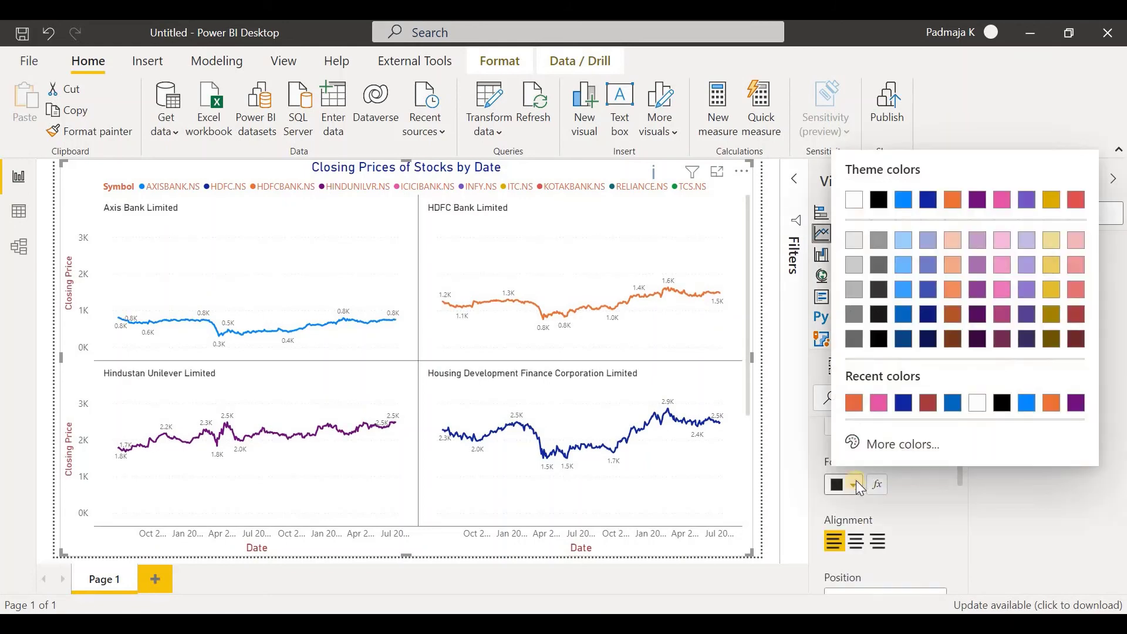
left_click(854, 403)
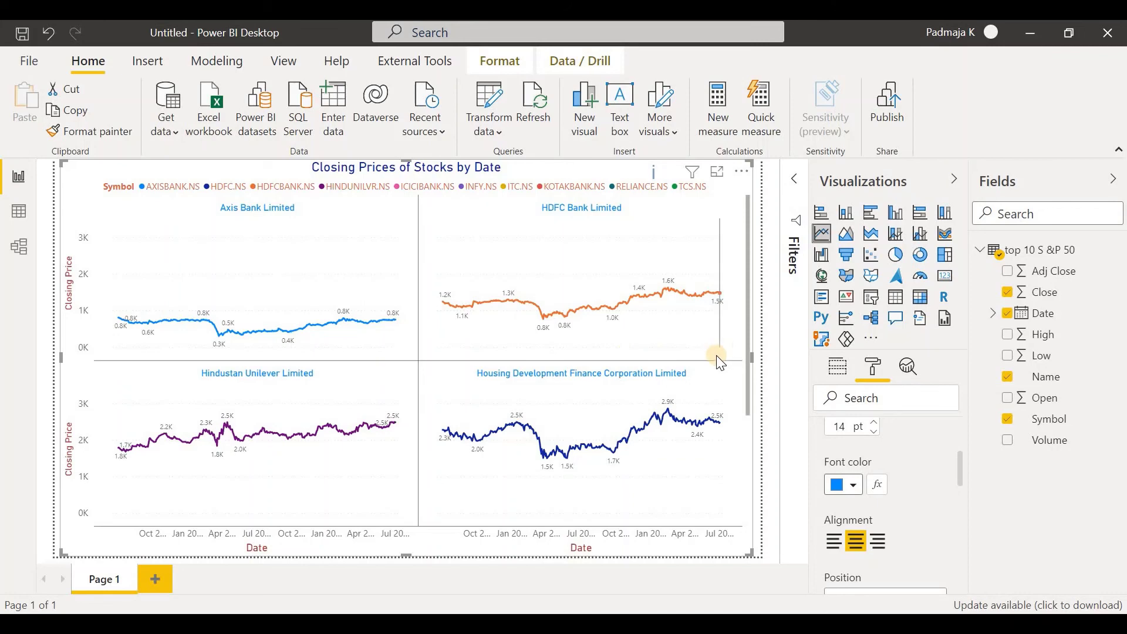
scroll(716, 392, "down", 5)
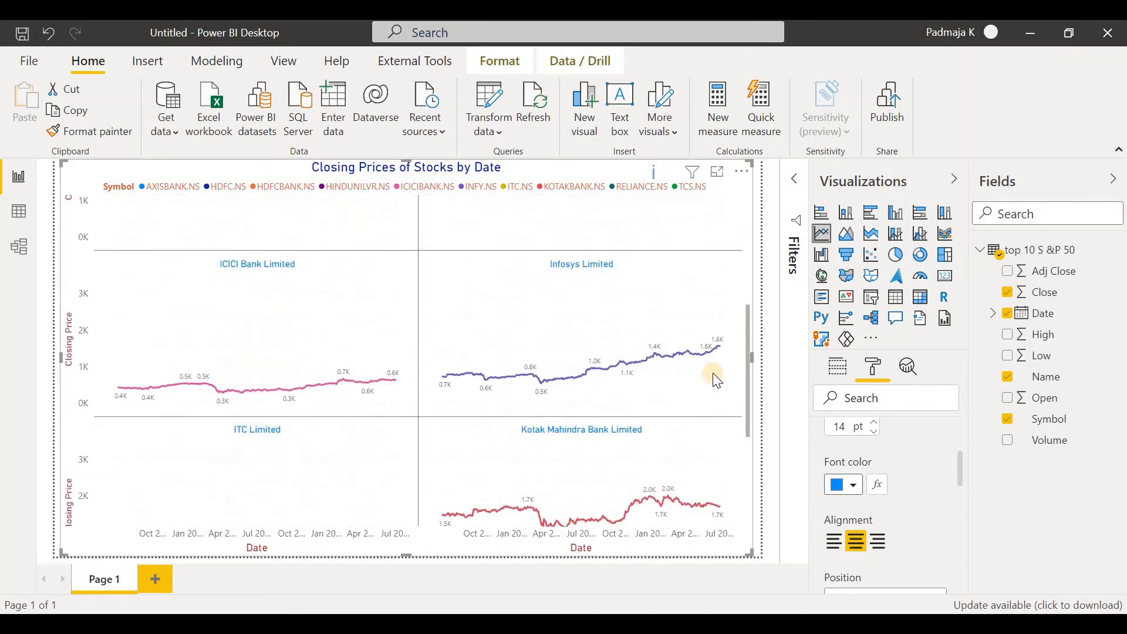
scroll(718, 382, "up", 5)
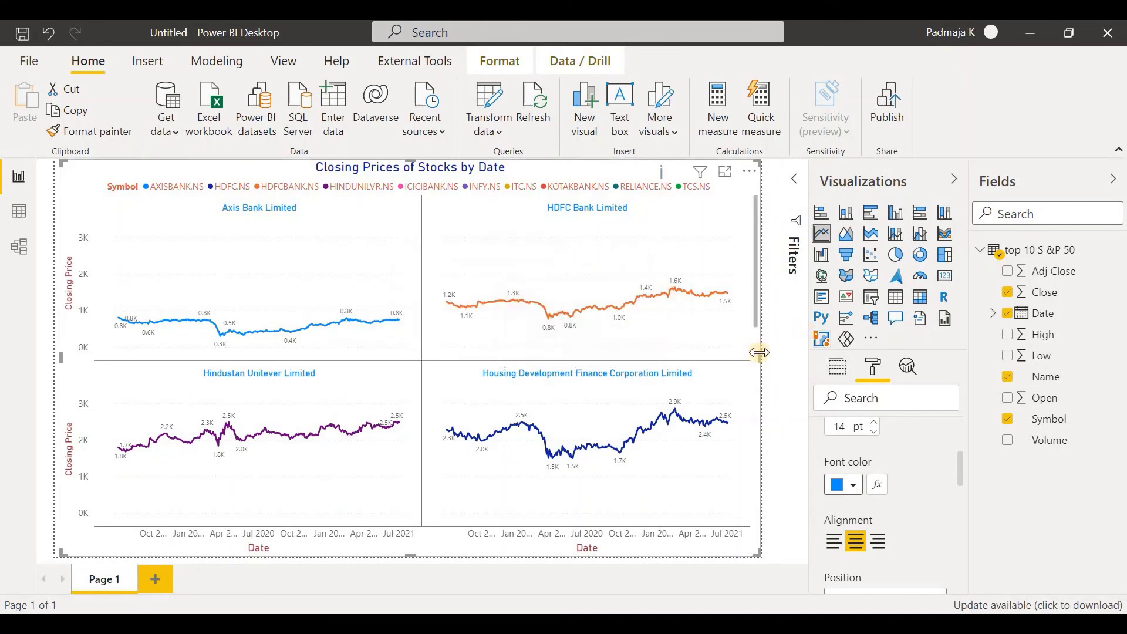
Step: Narrow the line chart to free space beside it and add a slicer there with the Name field
left_click(589, 348)
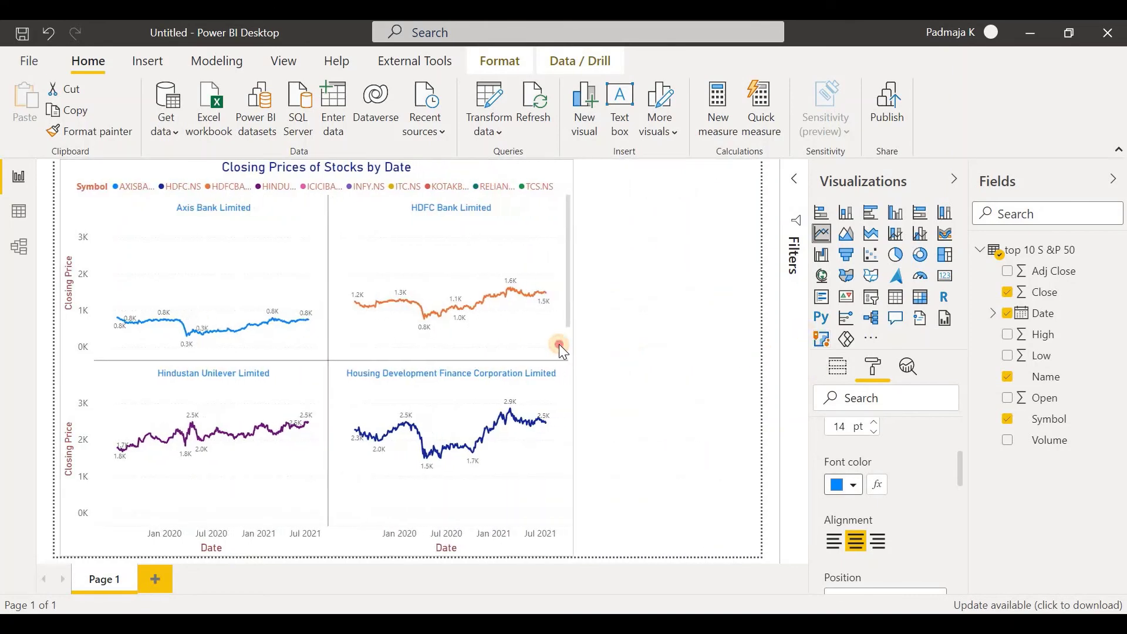
left_click(873, 298)
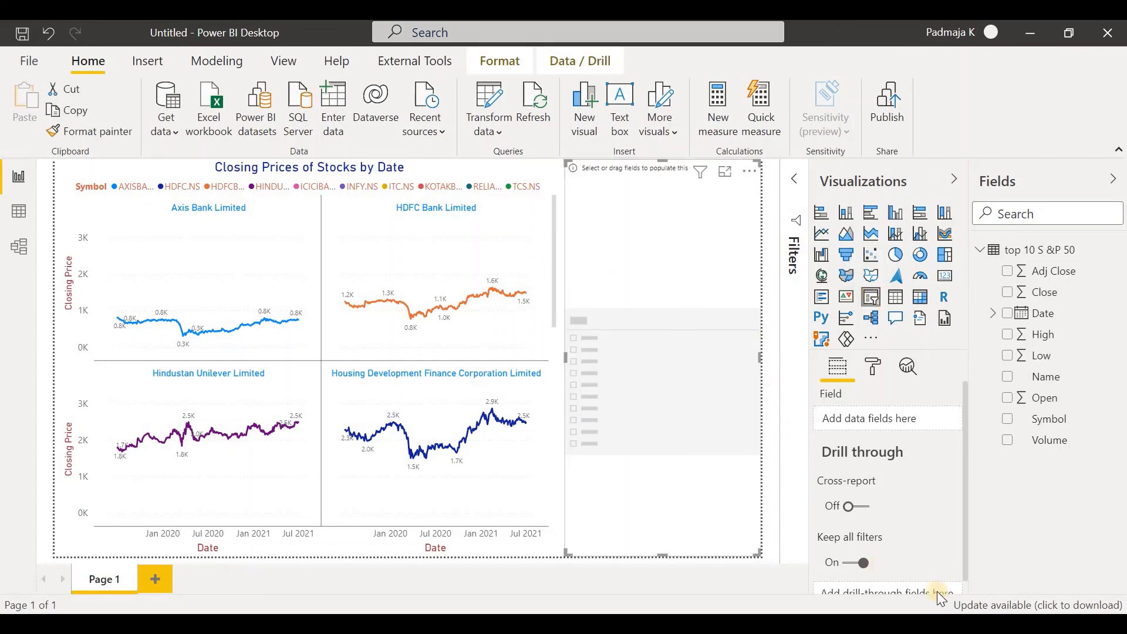
left_click_drag(1047, 376, 915, 424)
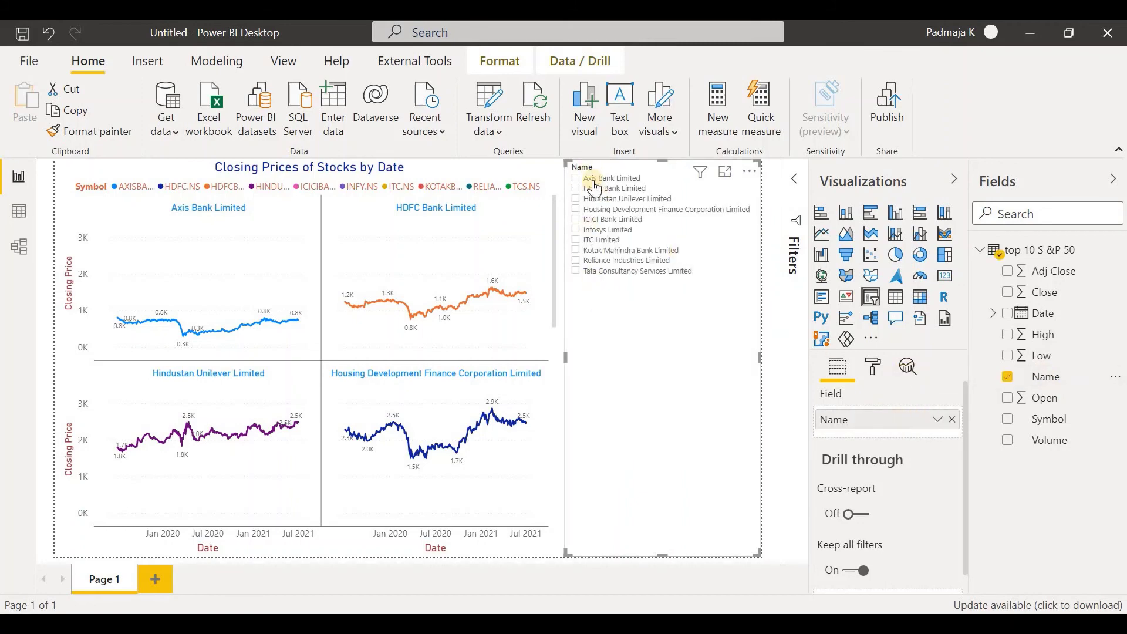
Step: Set the text size of the slicer items to 15 pt
left_click(873, 366)
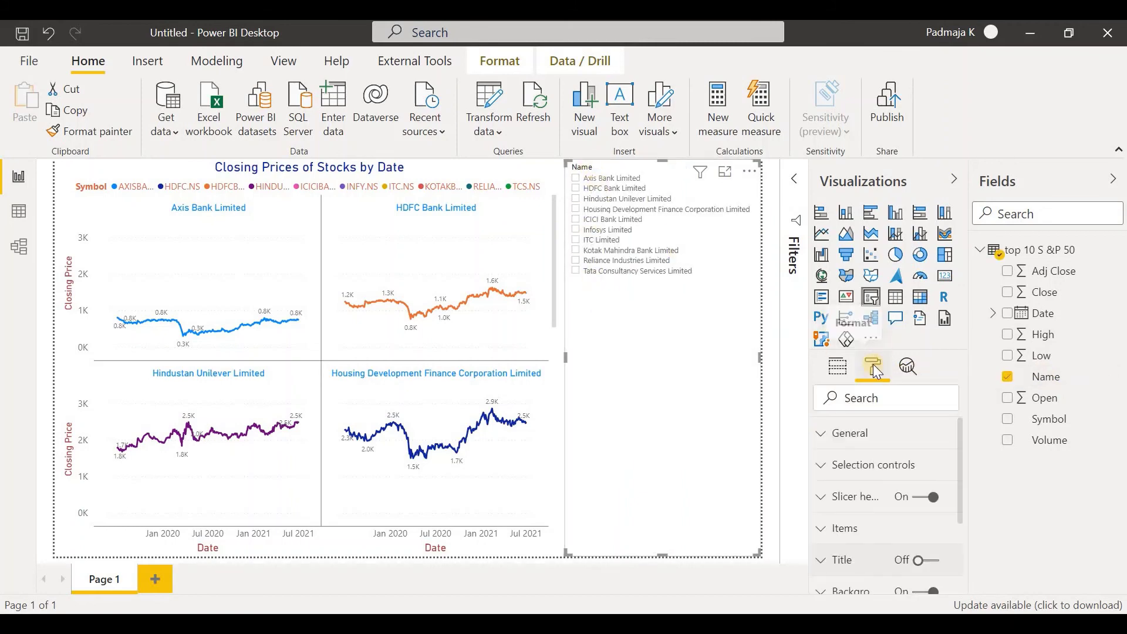
left_click(825, 539)
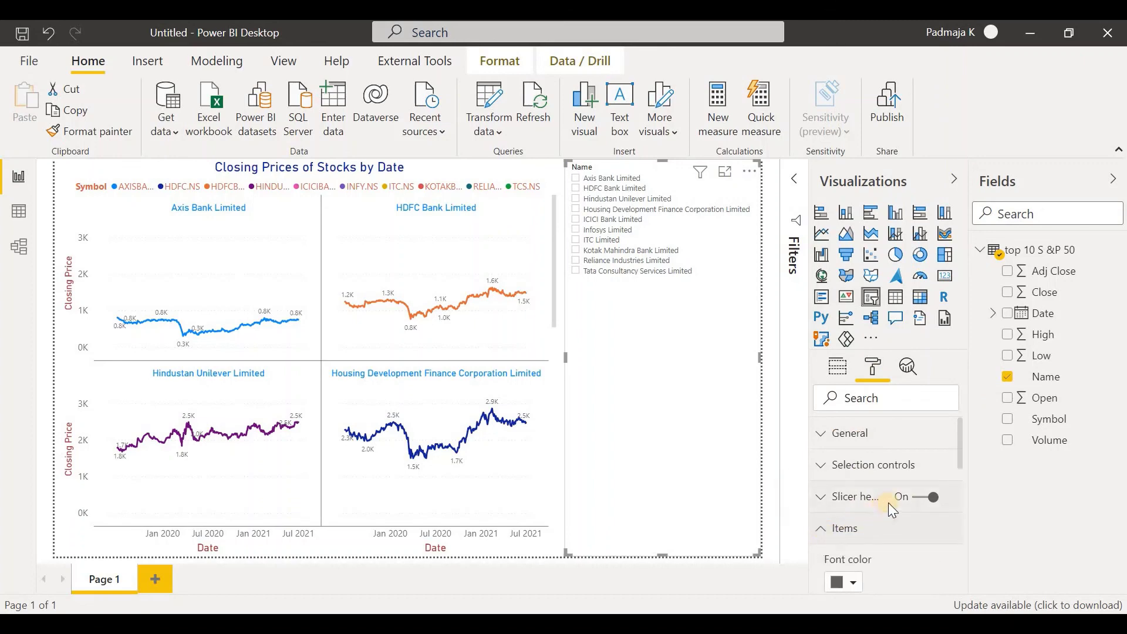
scroll(877, 505, "down", 3)
left_click(875, 486)
left_click(875, 487)
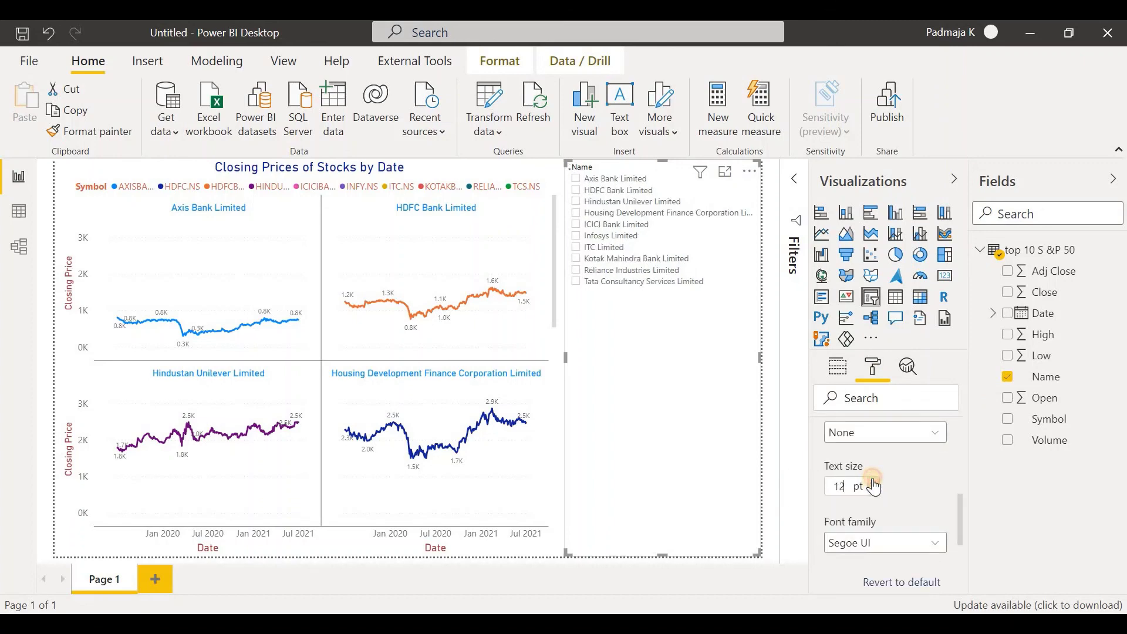
left_click(874, 486)
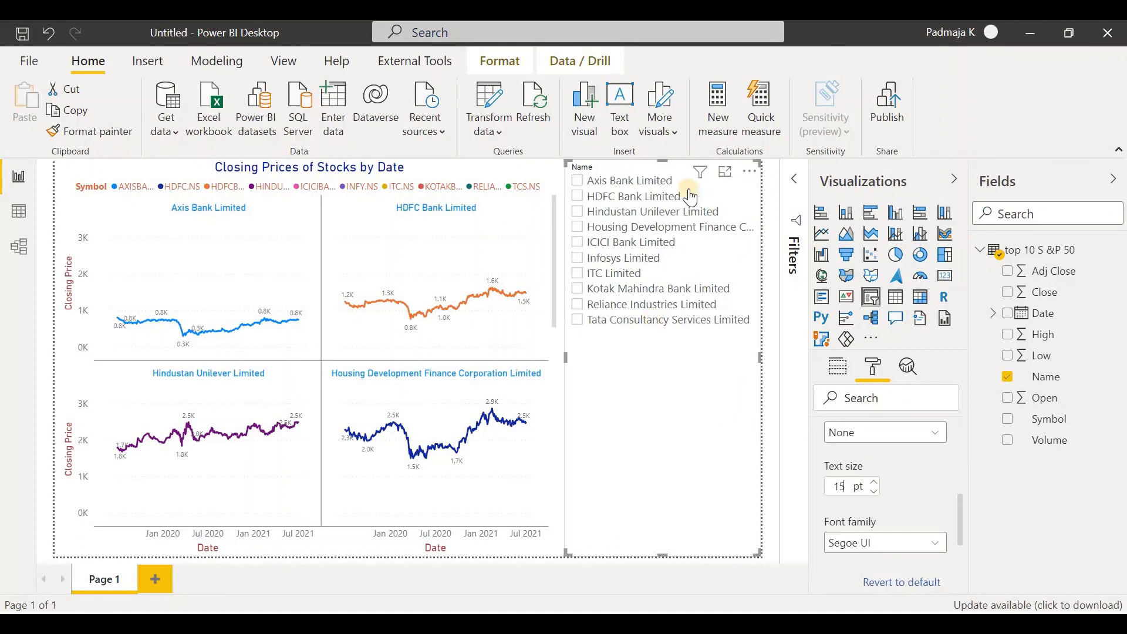
Step: Filter the chart through the slicer to Axis Bank, HDFC Bank, ICICI Bank and Kotak Mahindra Bank
left_click(579, 186)
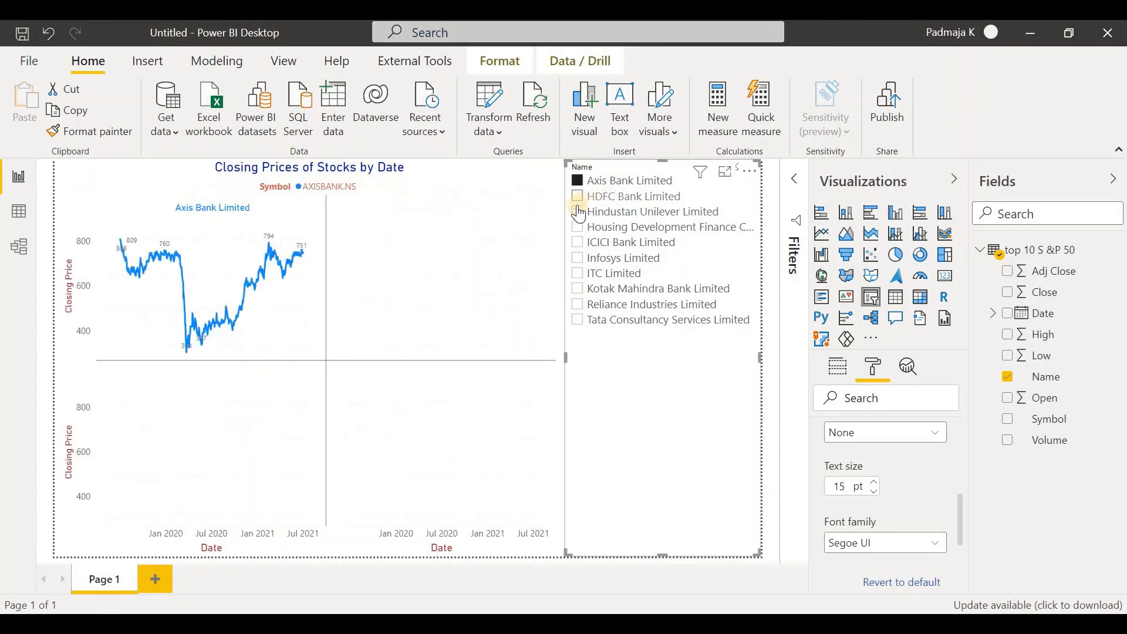
left_click(580, 197)
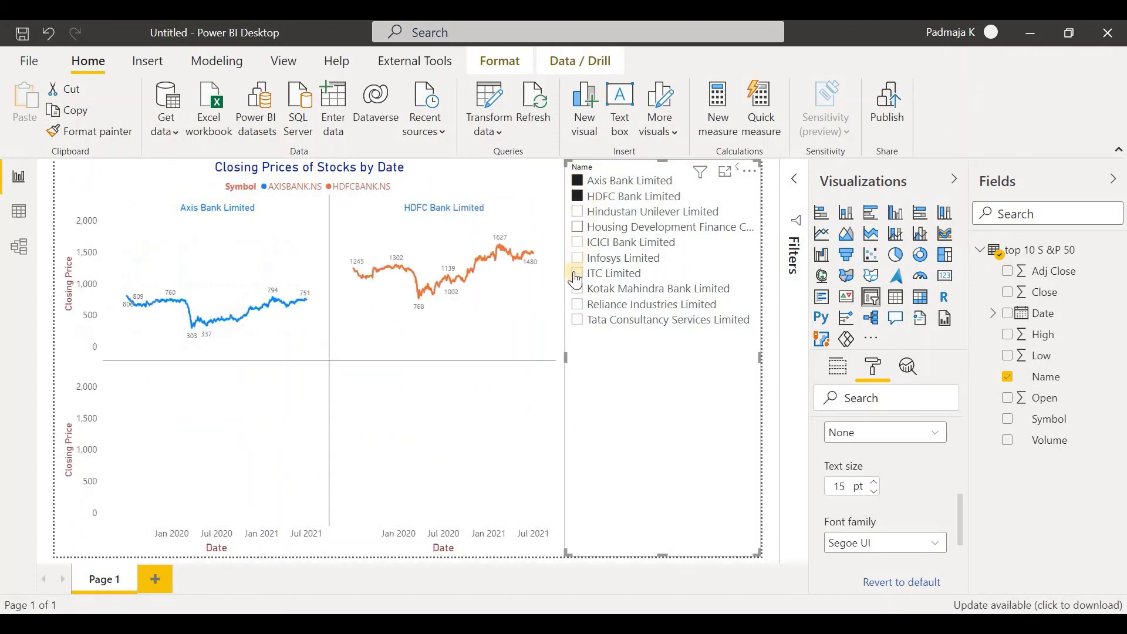
left_click(577, 243)
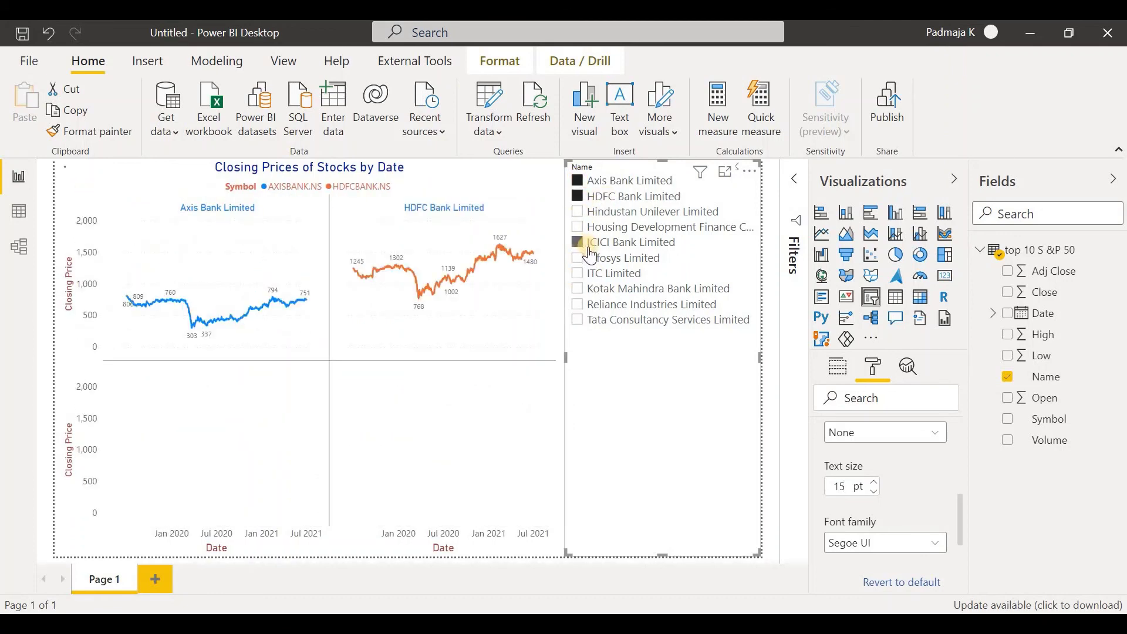
left_click(577, 288)
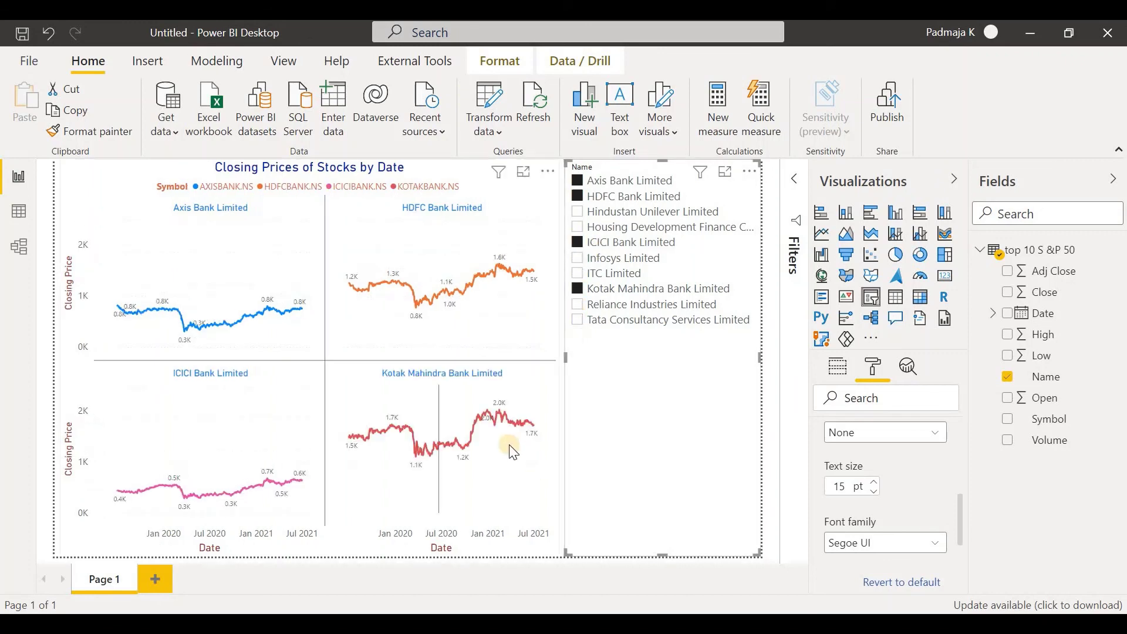